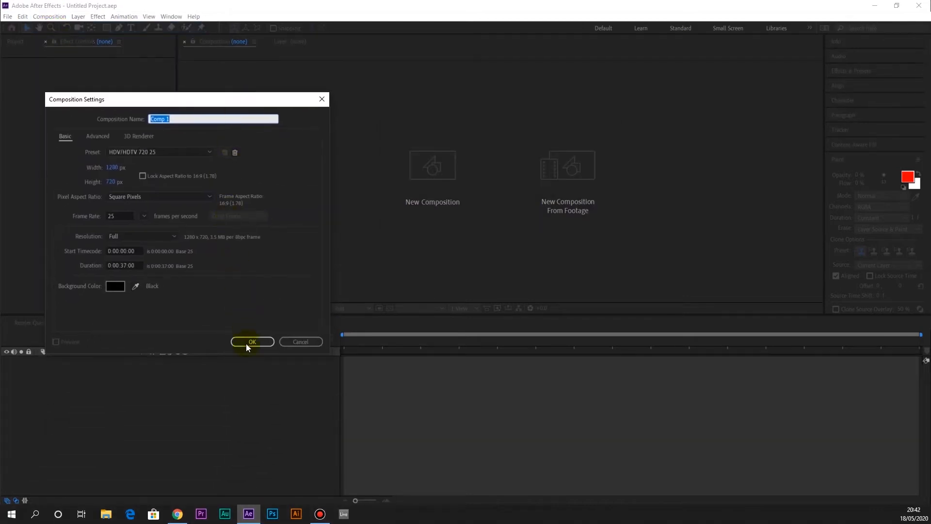
Create a 1280 × 720 composition at 25 fps lasting 37 seconds and add a full-size blue solid named parti
click(247, 341)
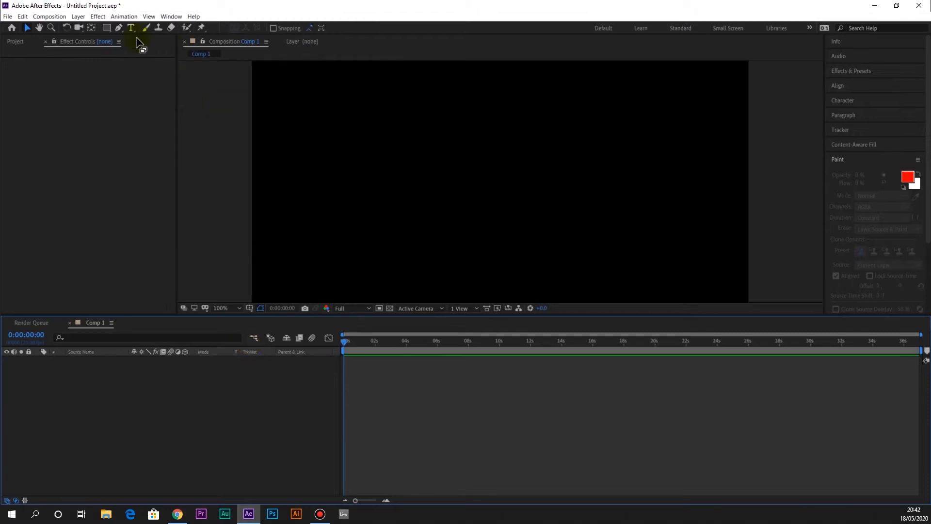
click(76, 18)
mouse_move(82, 25)
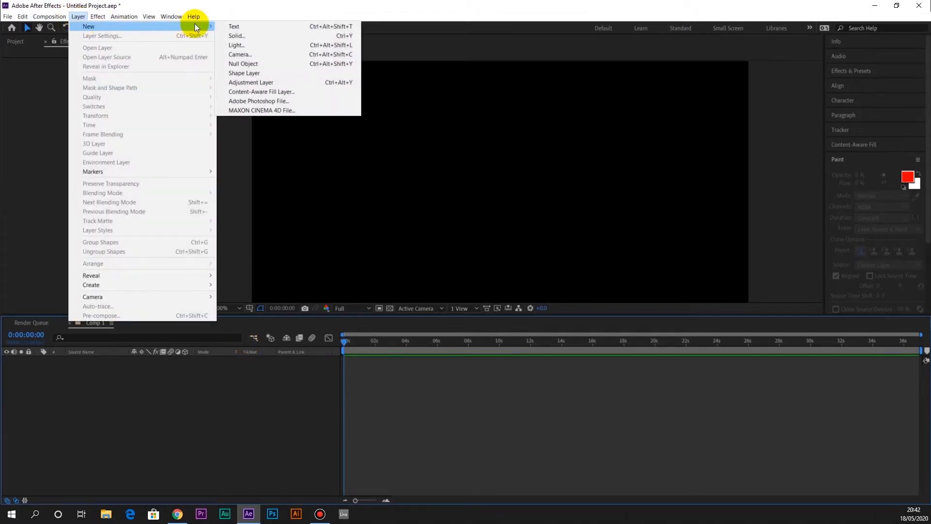
click(235, 35)
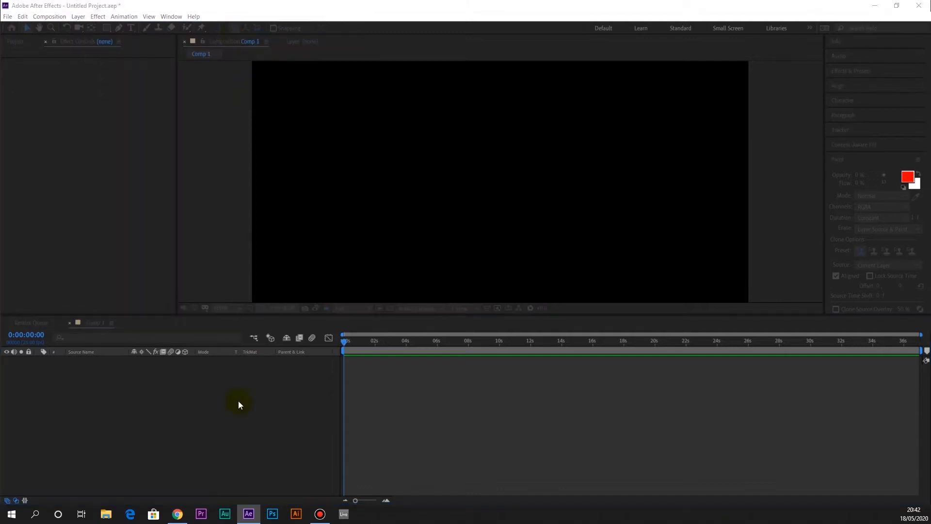
drag(240, 319, 203, 121)
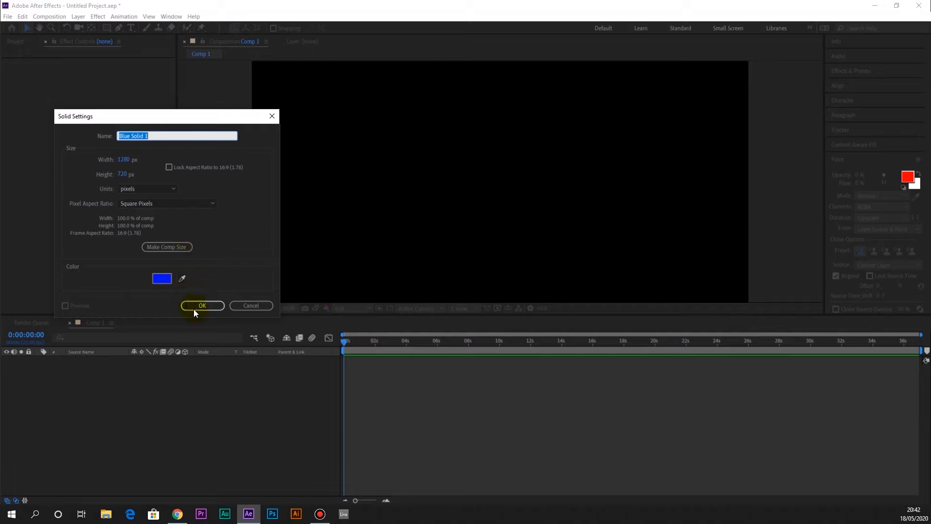
key(BackSpace)
text(parti)
click(205, 304)
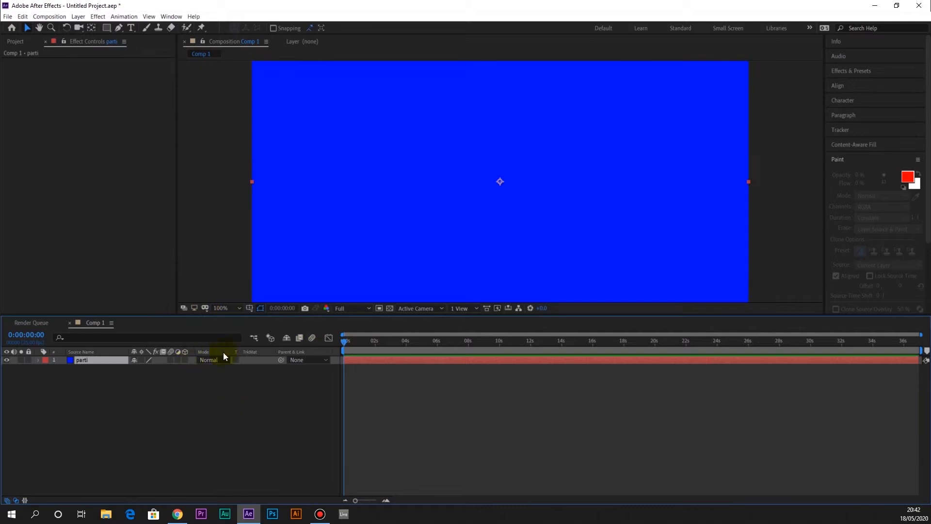
Apply the Particle Playground simulation effect to the parti solid and preview the particle animation from the start
click(97, 16)
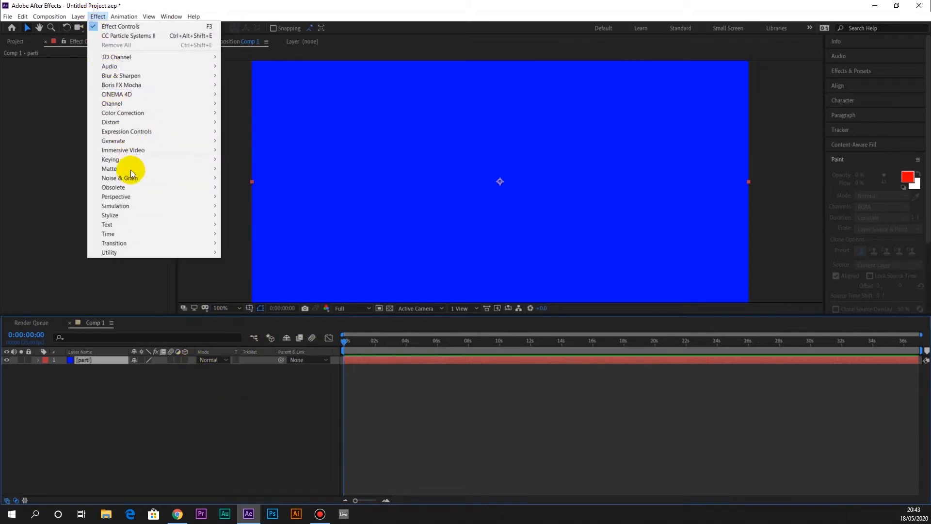
mouse_move(138, 208)
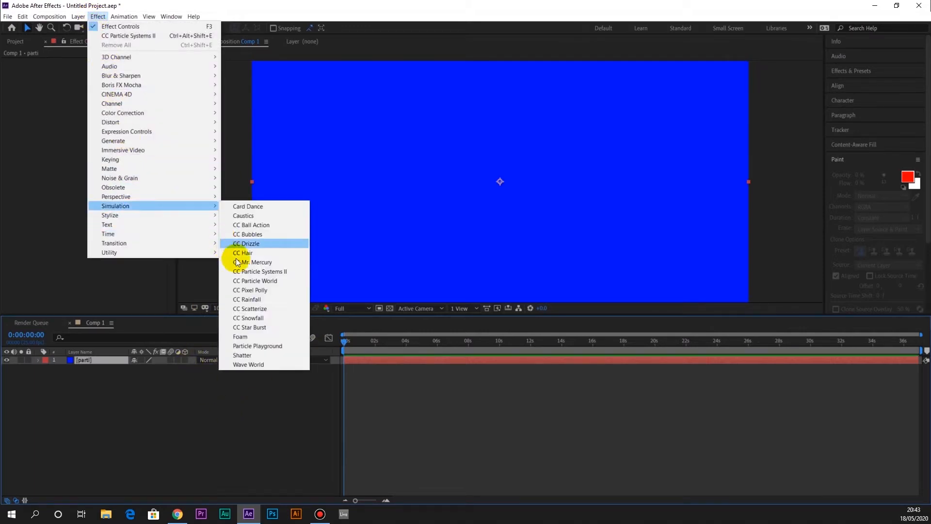
click(257, 345)
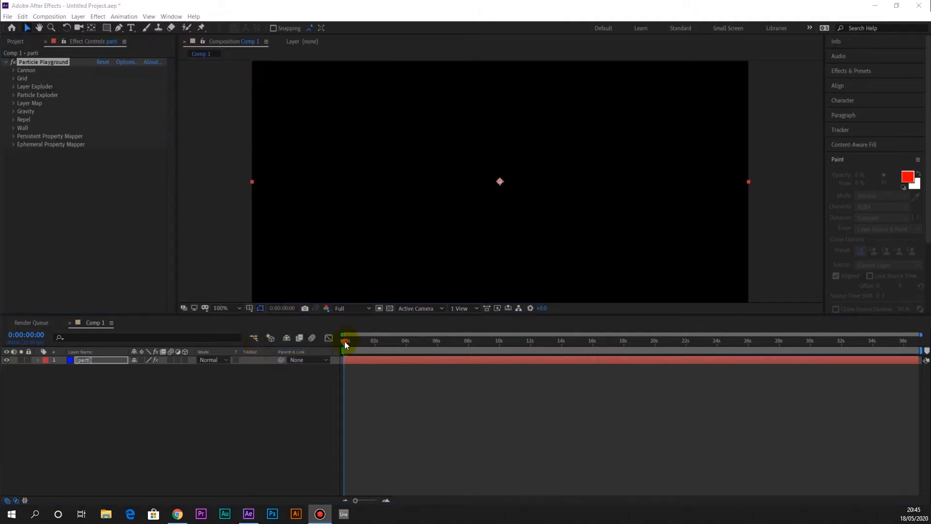
click(346, 342)
key(space)
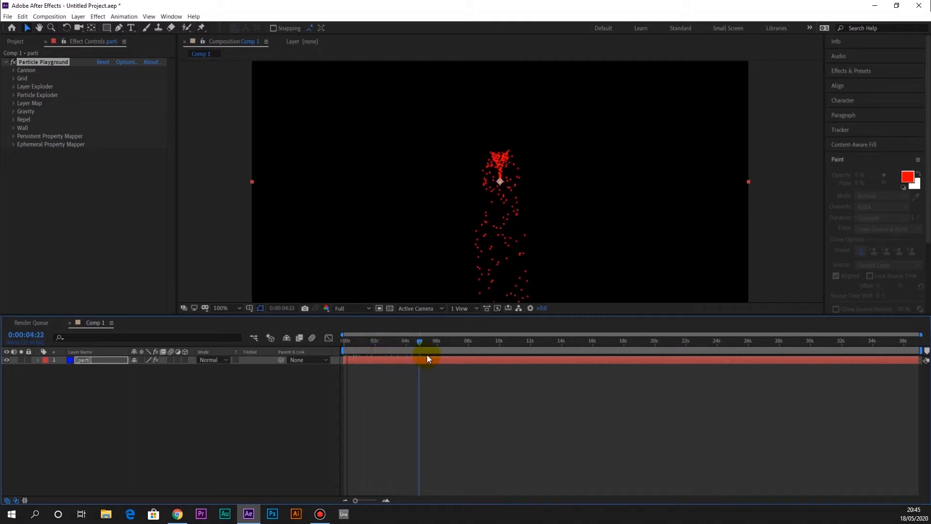
drag(409, 359, 368, 357)
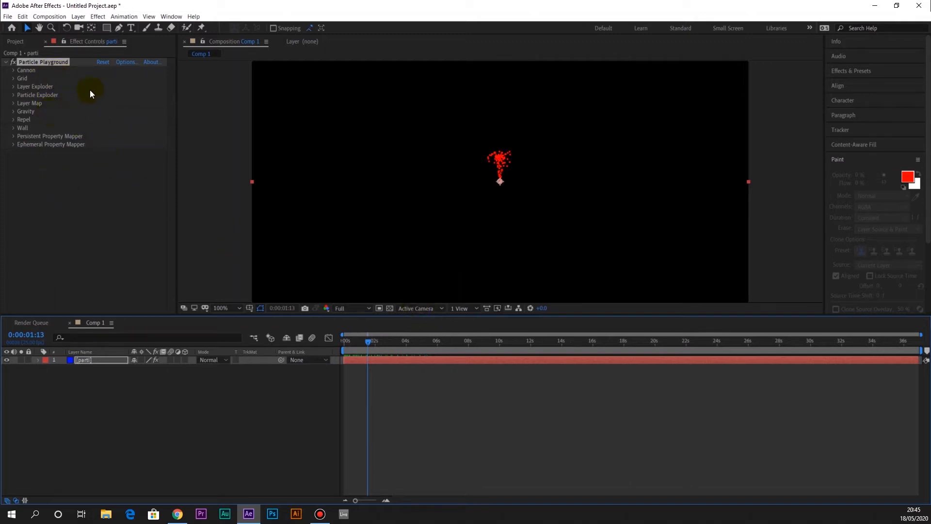
Expand the effect's Cannon settings and move the particle emitter to about 460, 344 in the composition
click(28, 71)
click(13, 70)
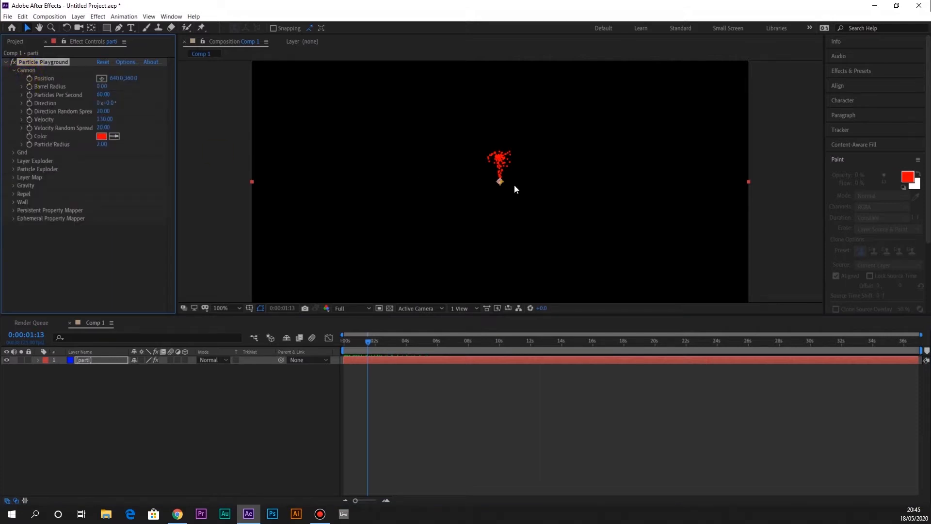
drag(502, 191, 430, 175)
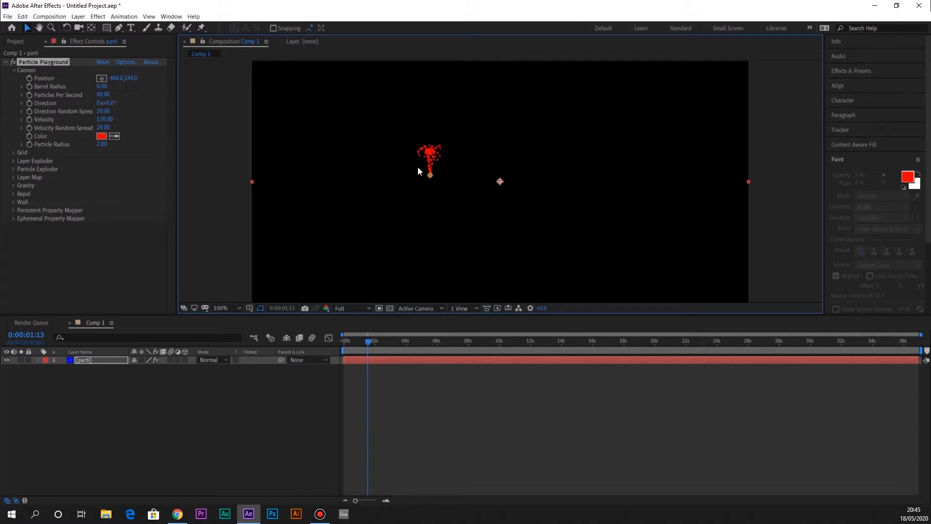
Set the cannon's Direction to 57° with the playhead at about two seconds, and preview the redirected particle stream
drag(370, 342, 376, 342)
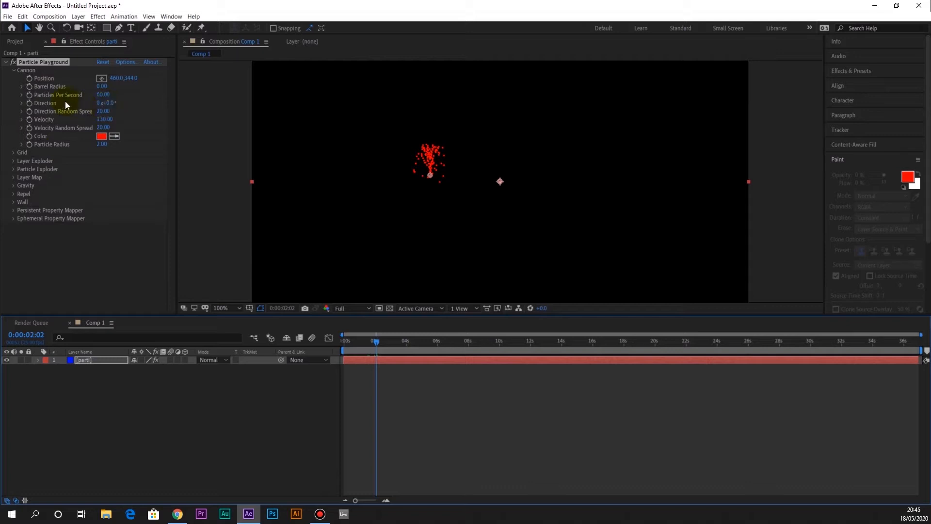
drag(108, 102, 145, 110)
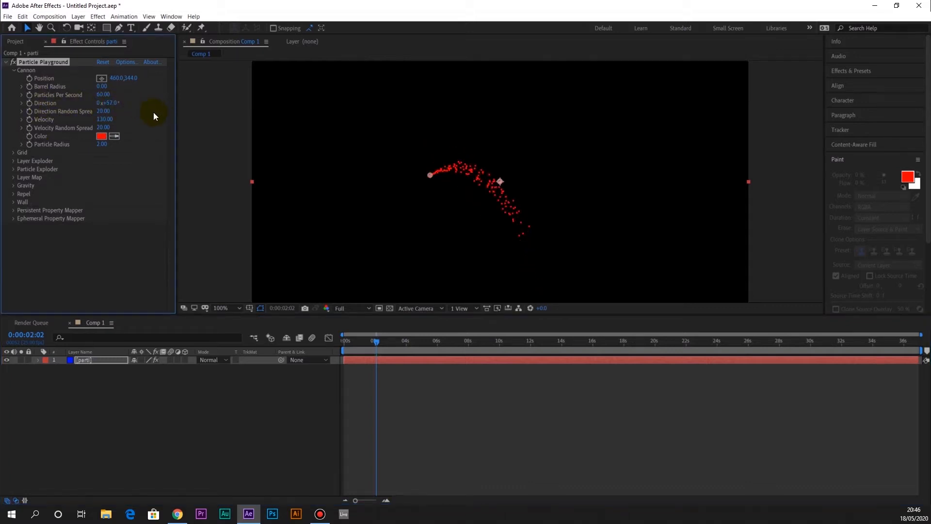
key(space)
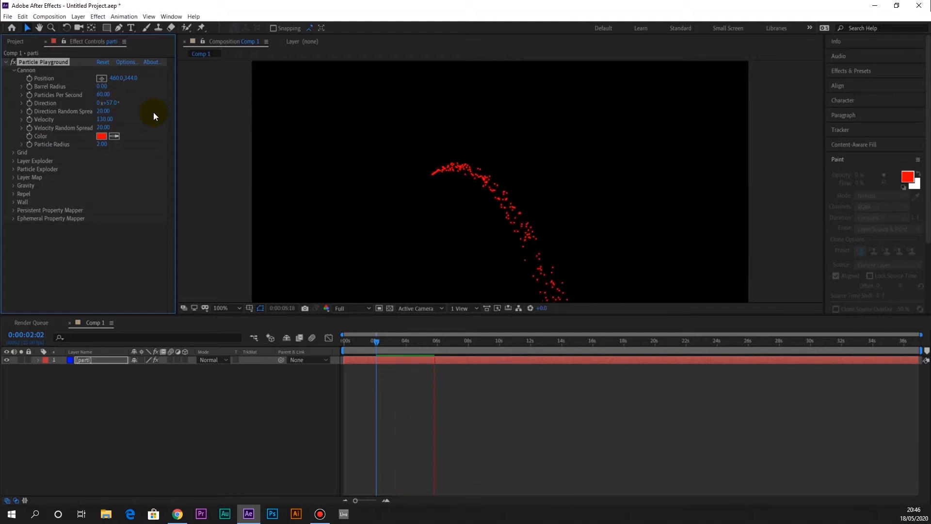
key(space)
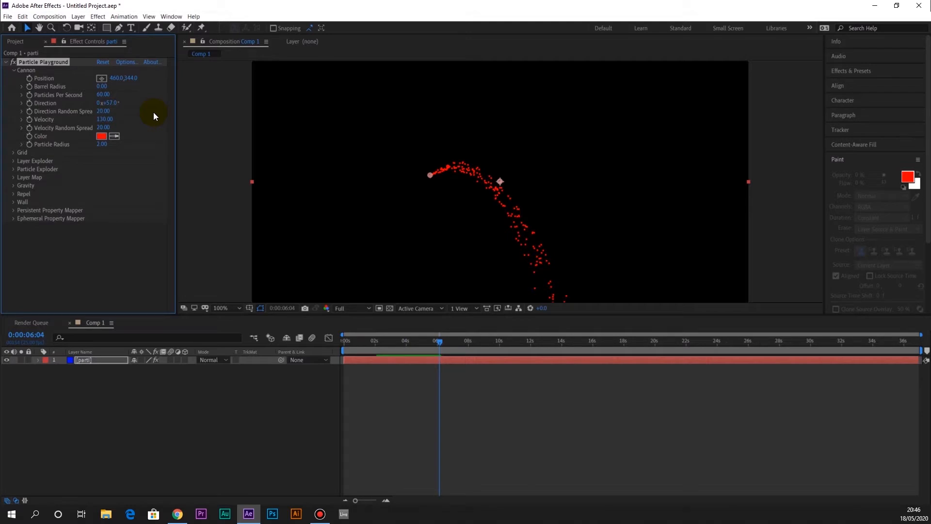
drag(433, 344, 411, 350)
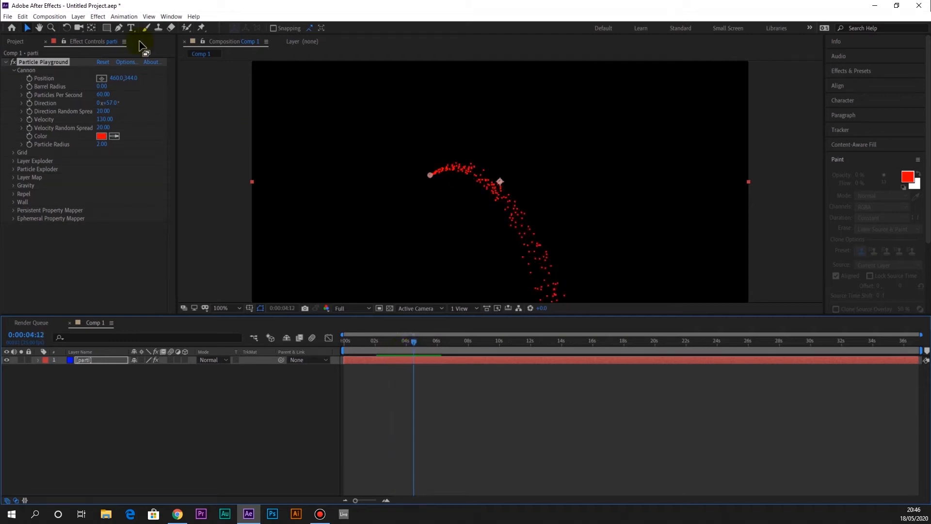
Import the teapot photo P1030620.JPG and place it in Comp 1 beneath the parti layer
click(8, 16)
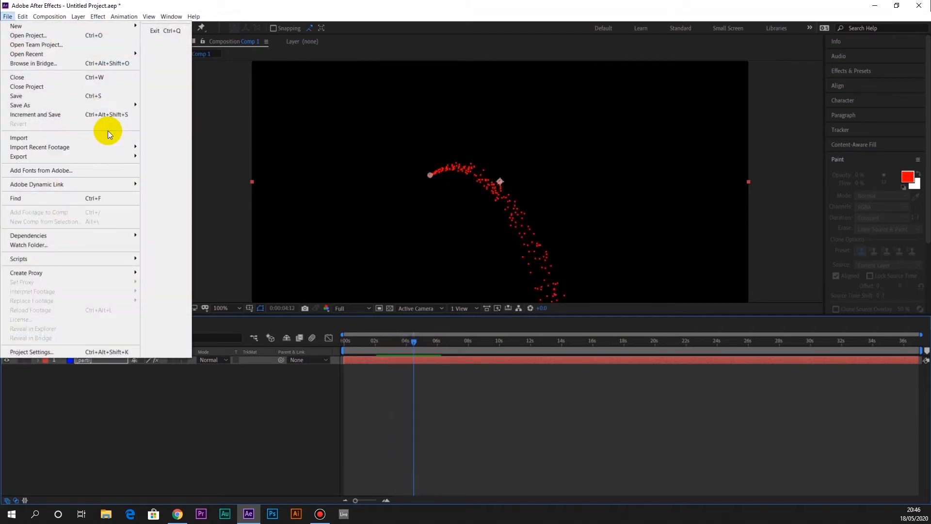
mouse_move(112, 139)
click(160, 138)
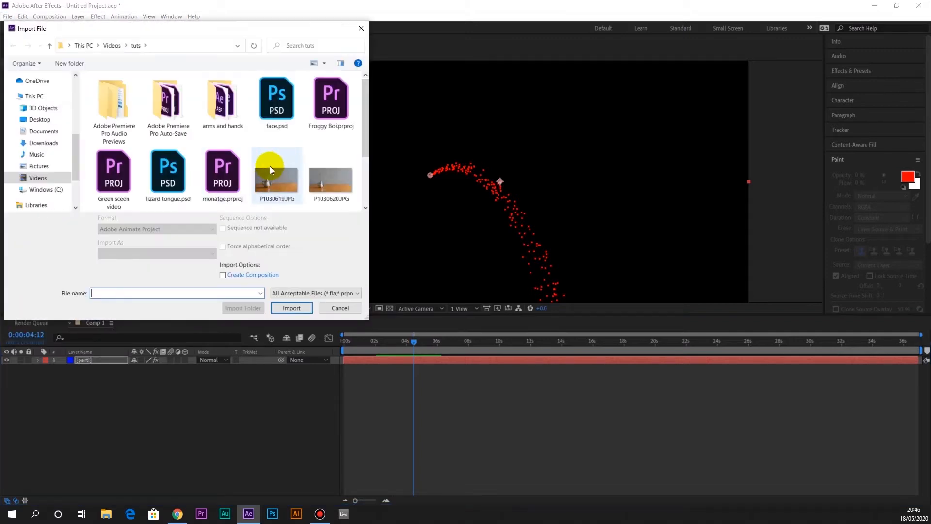
click(332, 177)
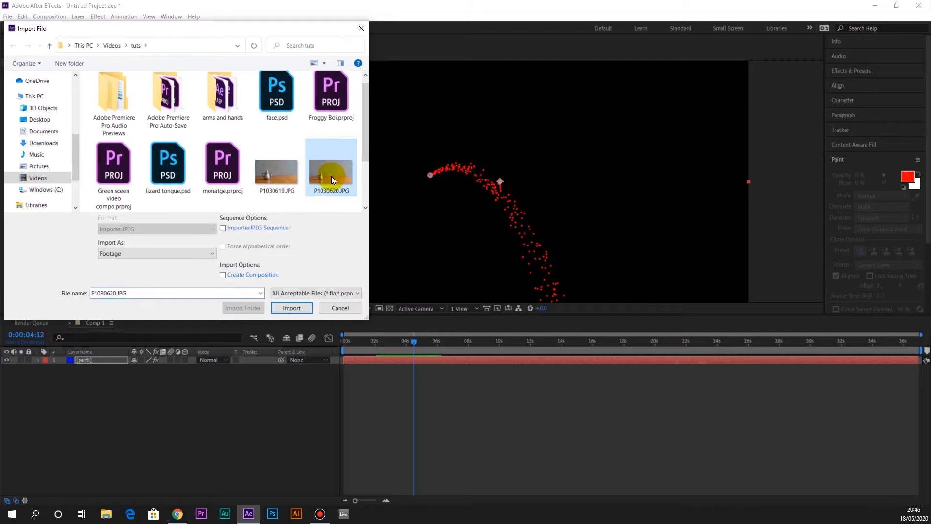
double_click(330, 176)
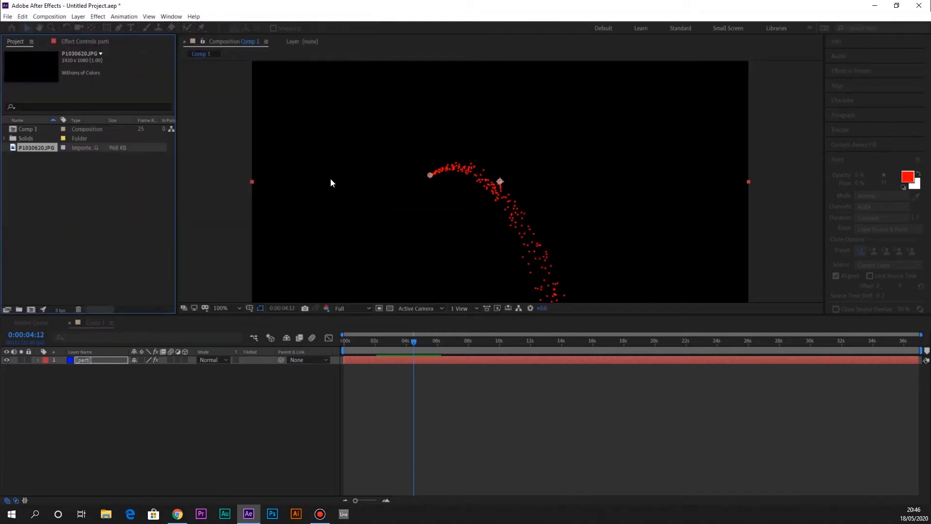
drag(24, 70, 68, 370)
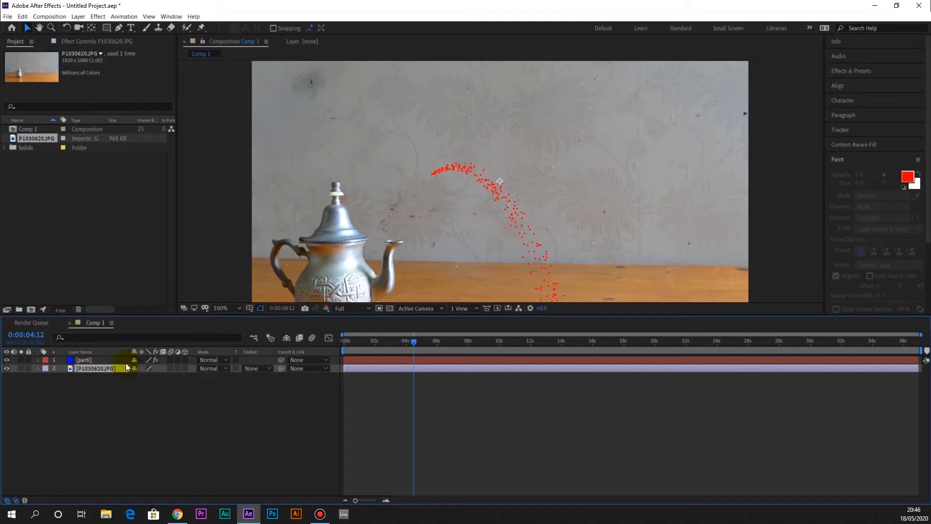
Examine how the particle stream lines up with the teapot's spout across the whole frame and at different times
click(95, 360)
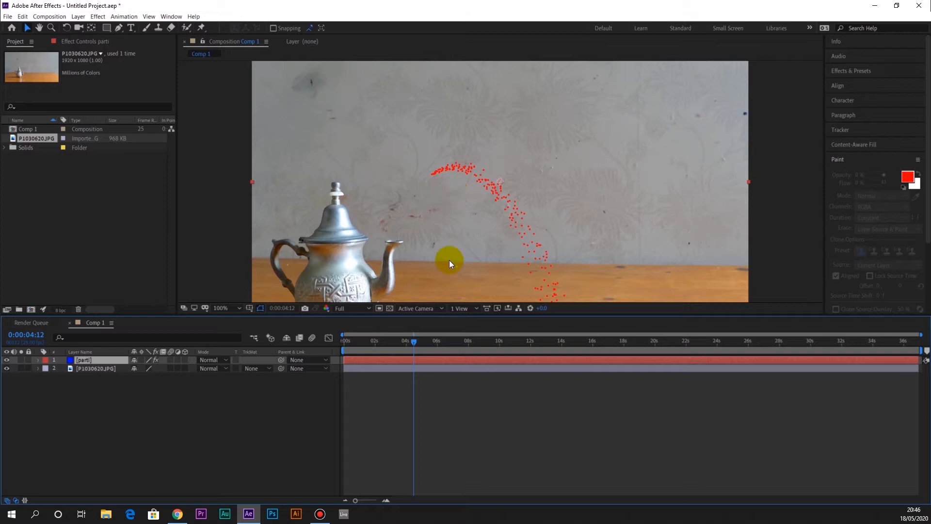
click(92, 368)
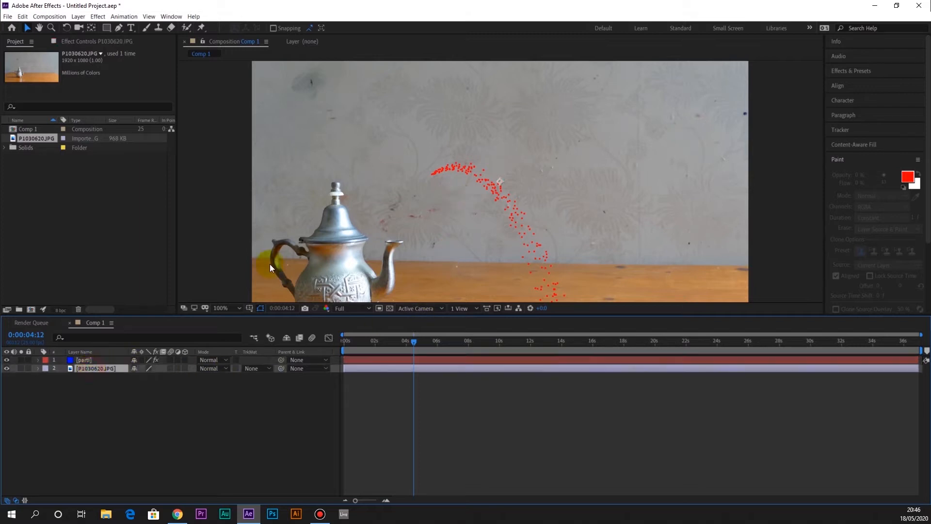
click(432, 176)
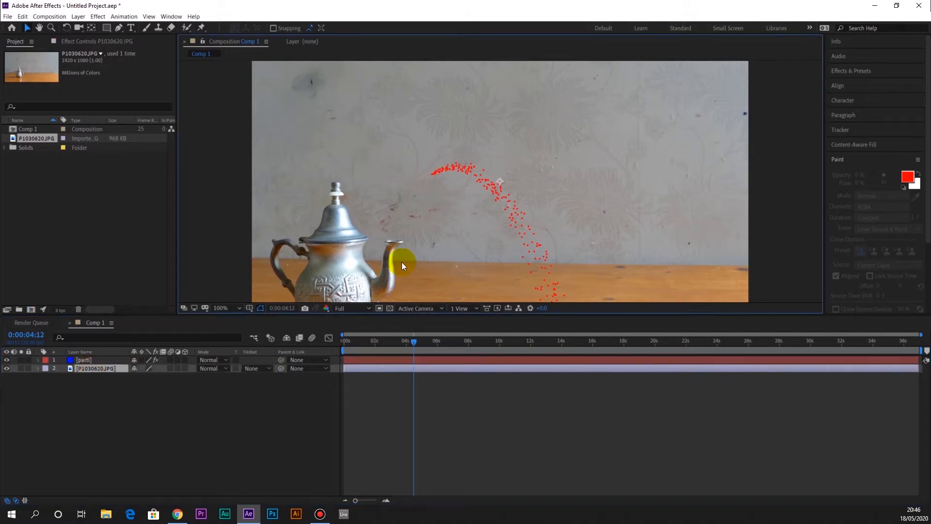
key(comma)
key(comma)
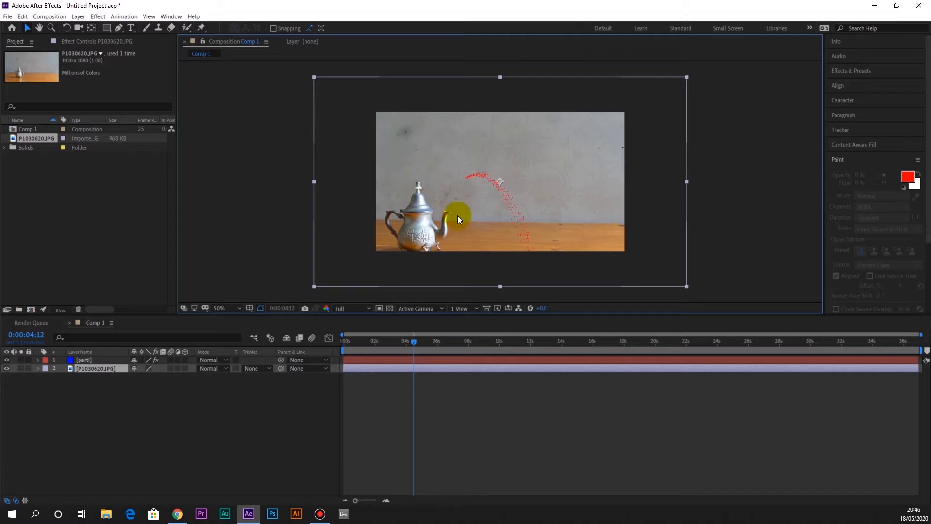
drag(414, 341, 424, 359)
mouse_move(486, 361)
mouse_down()
mouse_move(531, 362)
mouse_move(480, 365)
mouse_up()
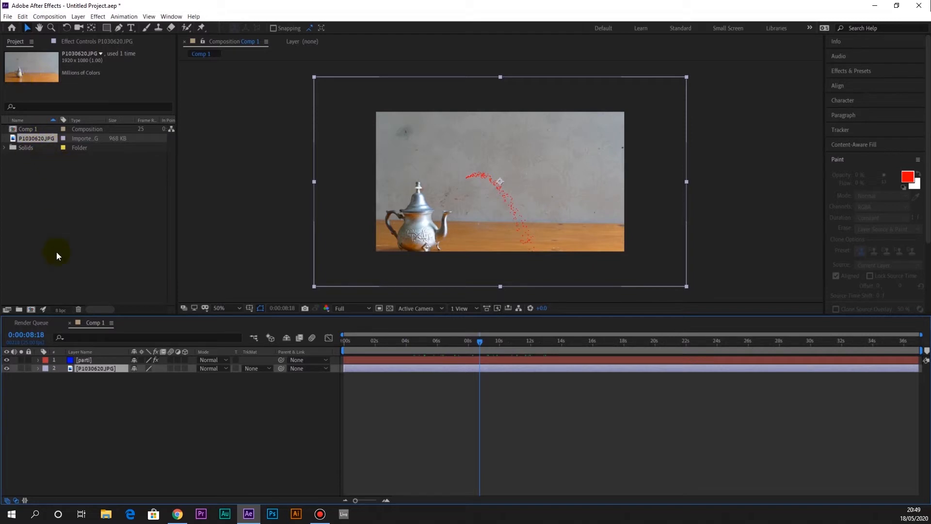
Show the parti layer's effect controls, expand the Layer Map settings, and move the playhead to 0:00:05:13
click(96, 41)
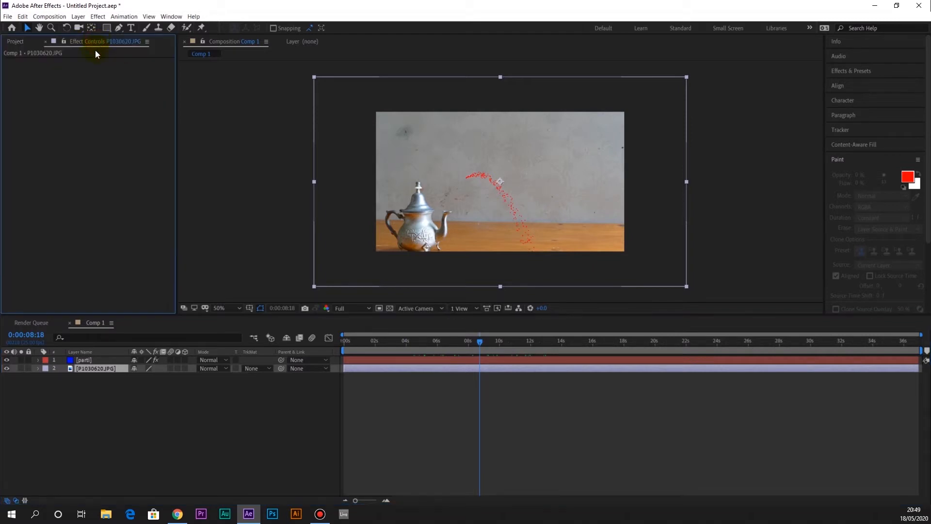
click(92, 359)
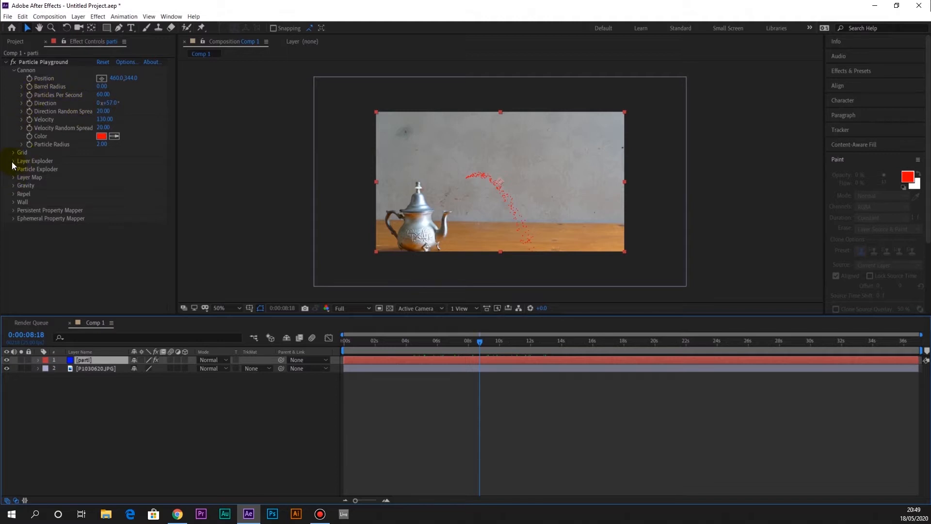
click(13, 178)
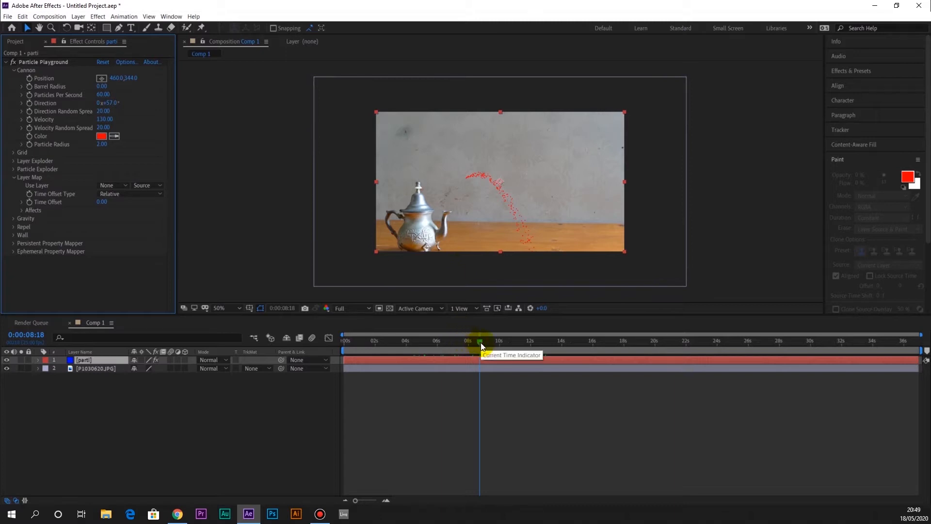
drag(481, 343, 430, 344)
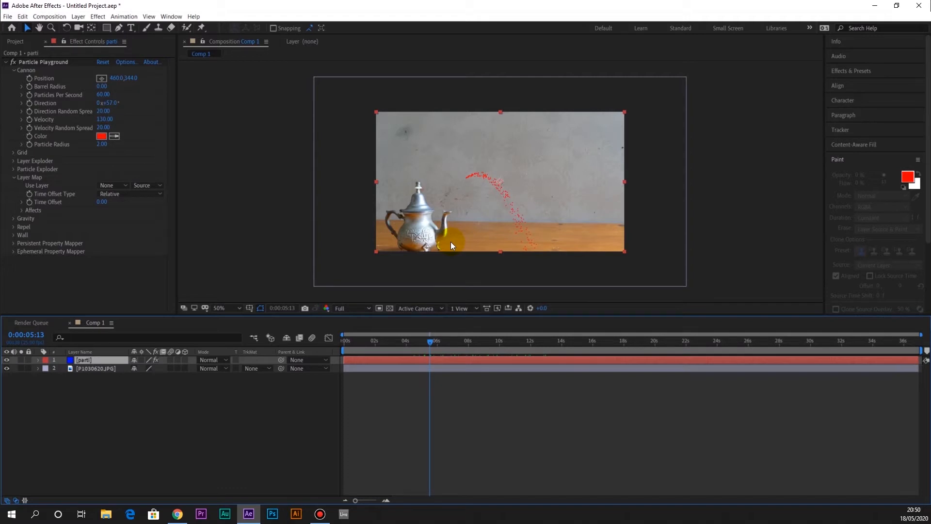
Create a second 1280 × 720 composition at 25 fps, named chaos
click(49, 16)
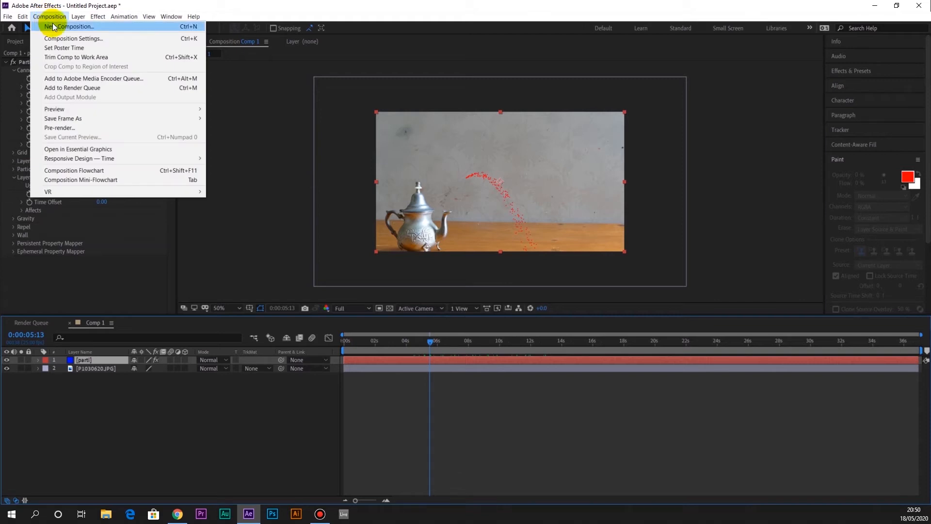
click(53, 26)
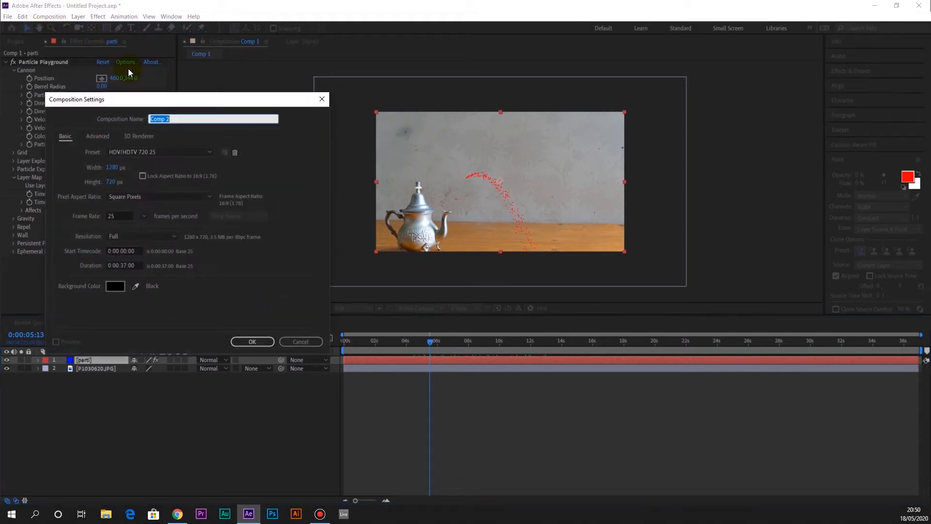
text(chaos)
click(252, 342)
Rename the Comp 1 composition as kettle in its composition settings
right_click(38, 344)
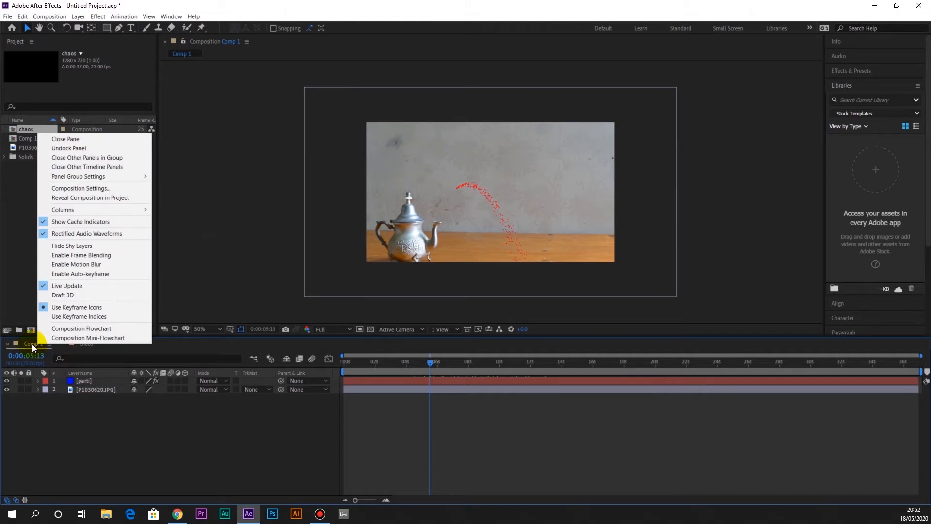
click(118, 188)
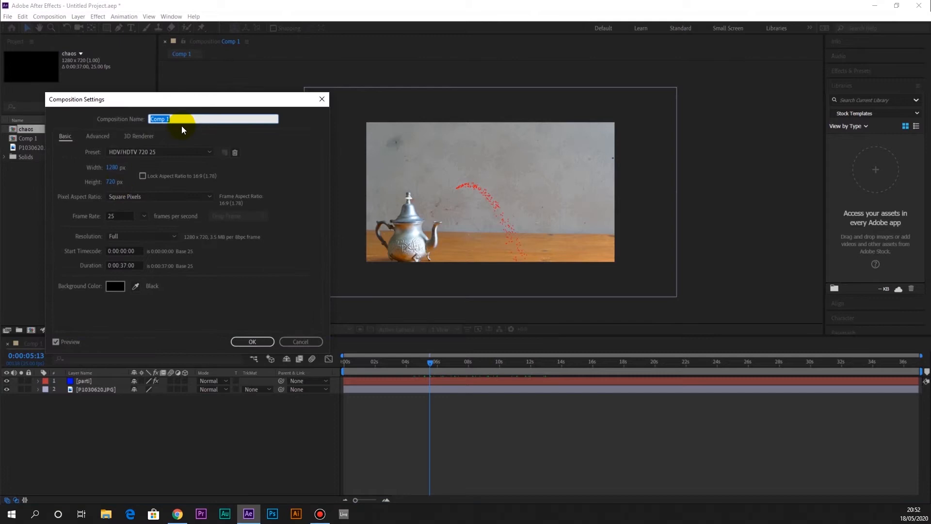
text(kettle)
click(269, 342)
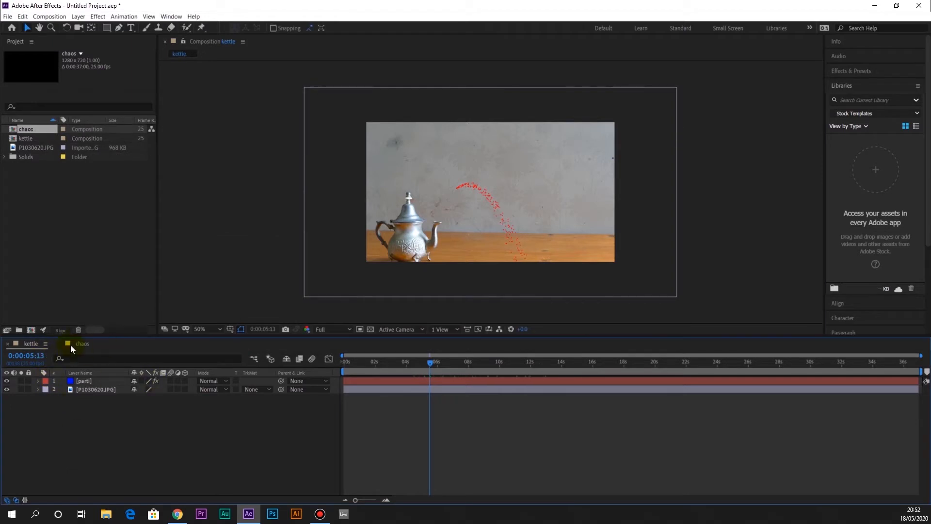
Add a blue 1280 × 720 solid layer to the chaos composition
click(82, 344)
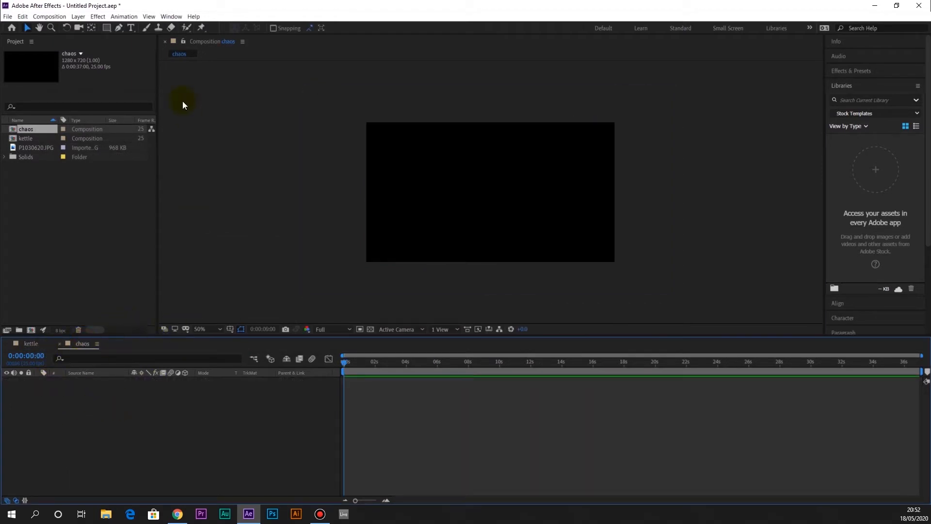
click(78, 17)
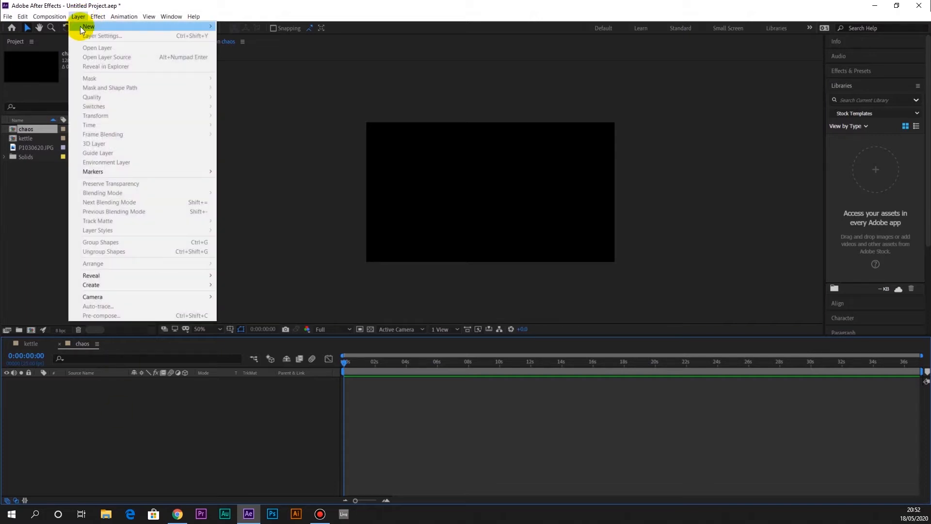
mouse_move(80, 26)
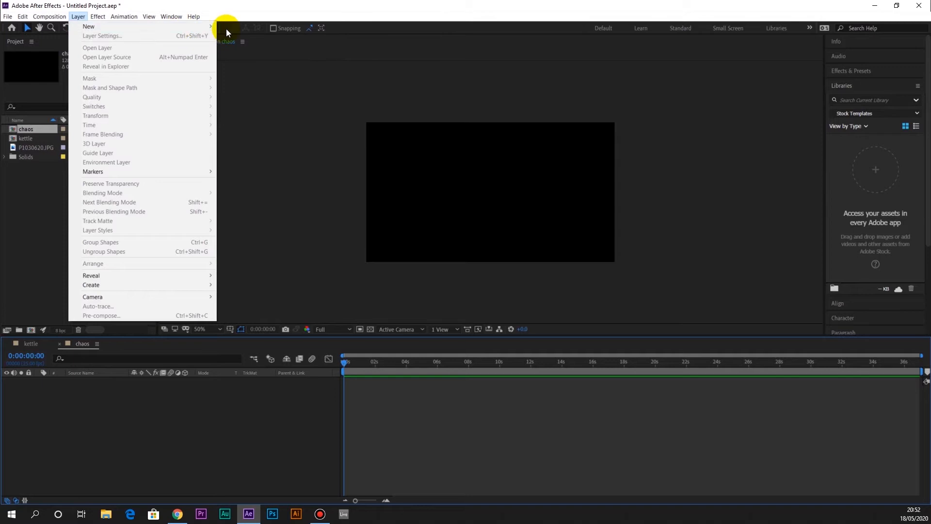
click(224, 36)
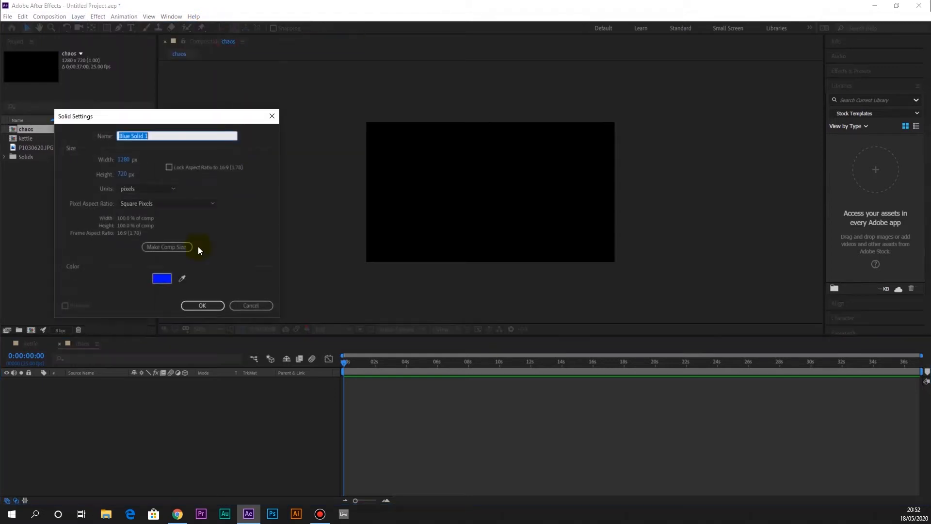
click(203, 307)
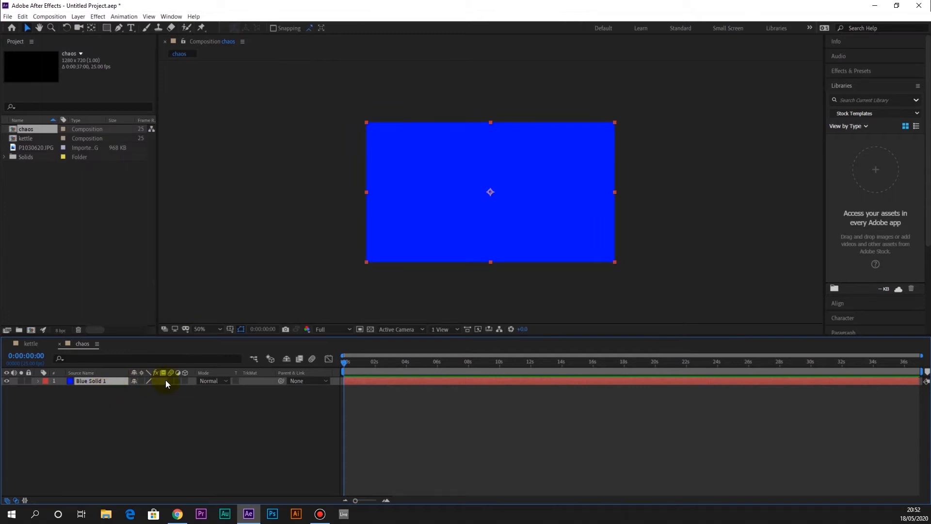
Apply the Fractal Noise effect to the blue solid in the chaos composition
click(98, 17)
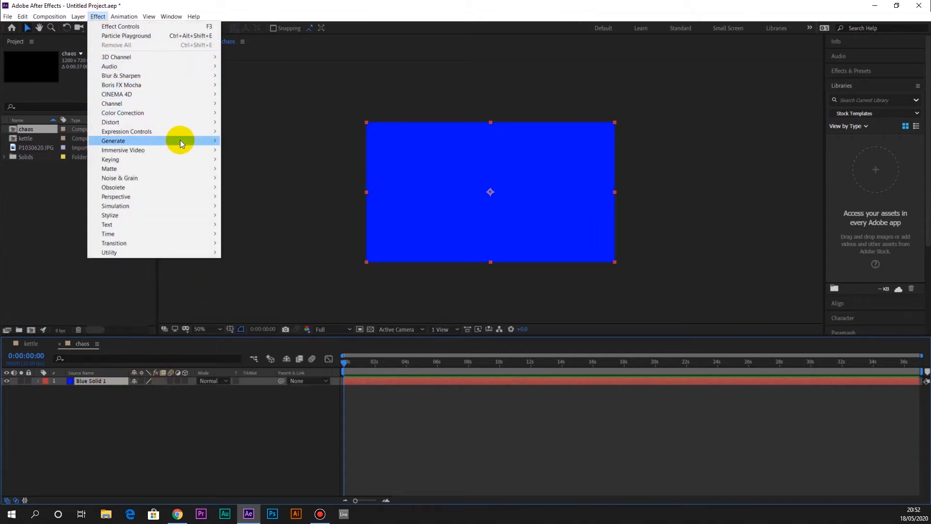
mouse_move(190, 176)
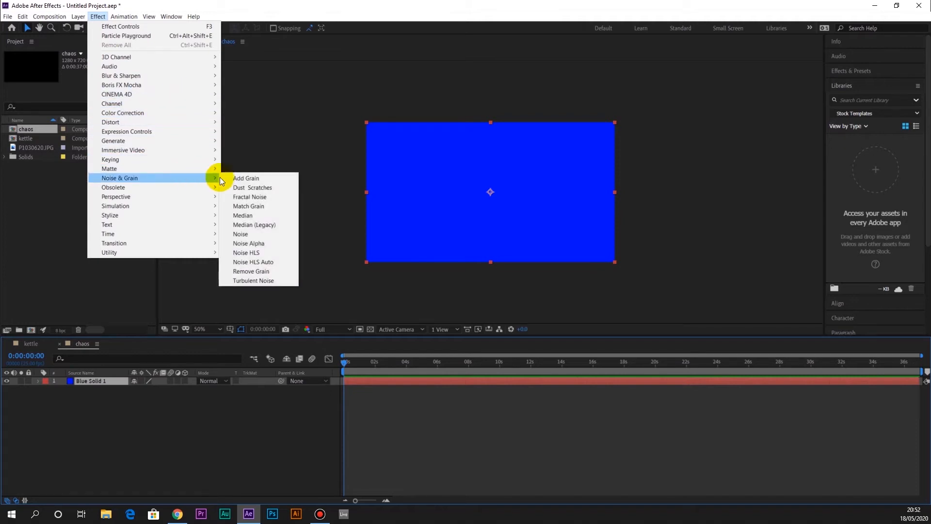
click(241, 196)
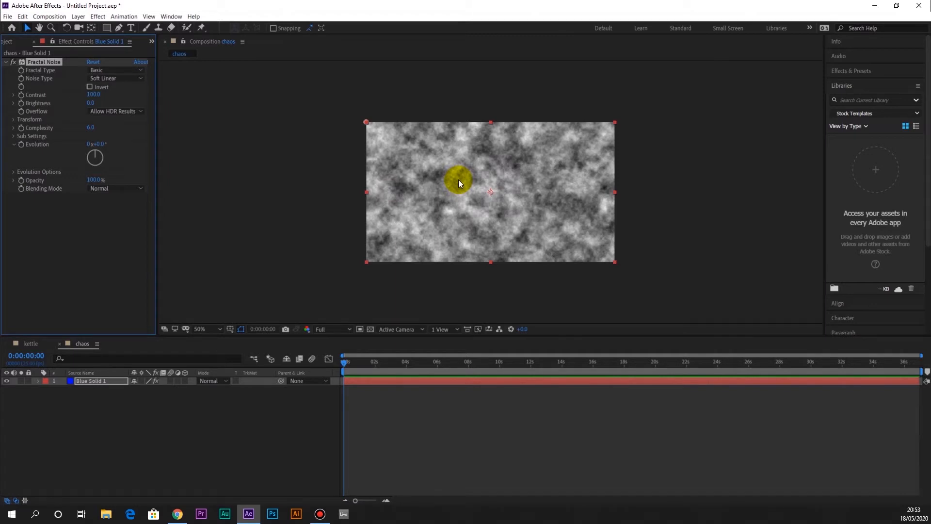
Set the Fractal Noise fractal type to Smeary and its noise type to Spline
key(slash)
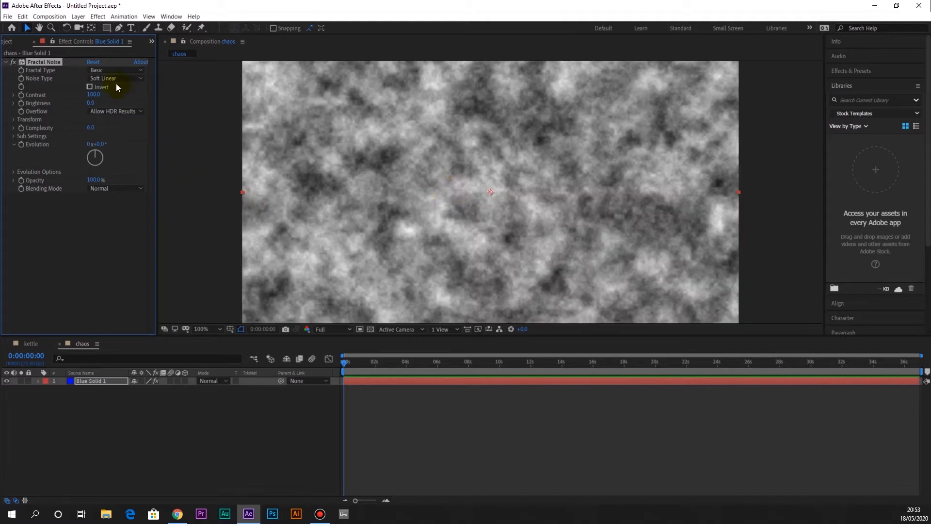
click(124, 69)
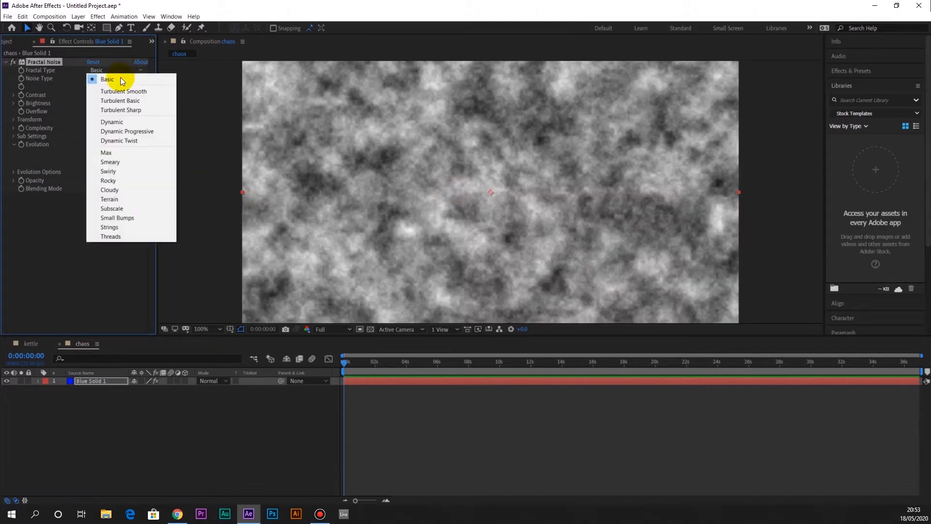
click(128, 92)
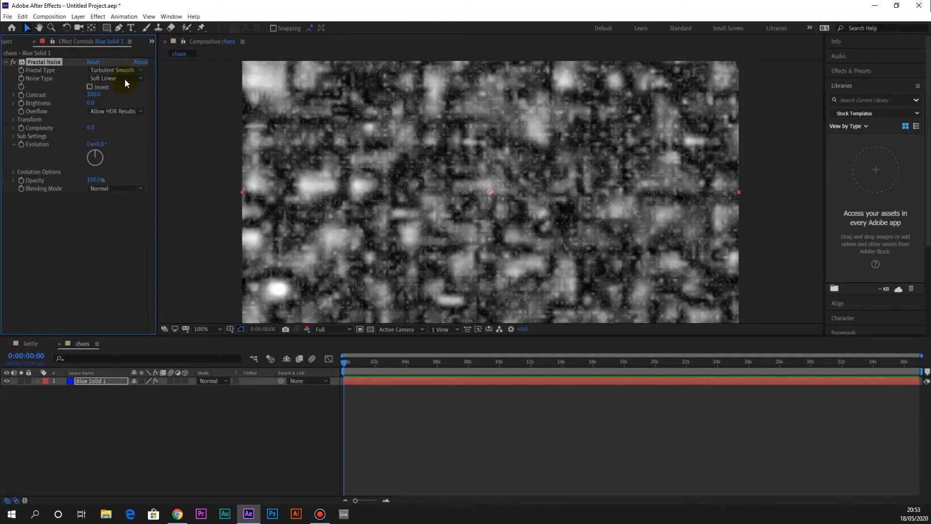
click(124, 70)
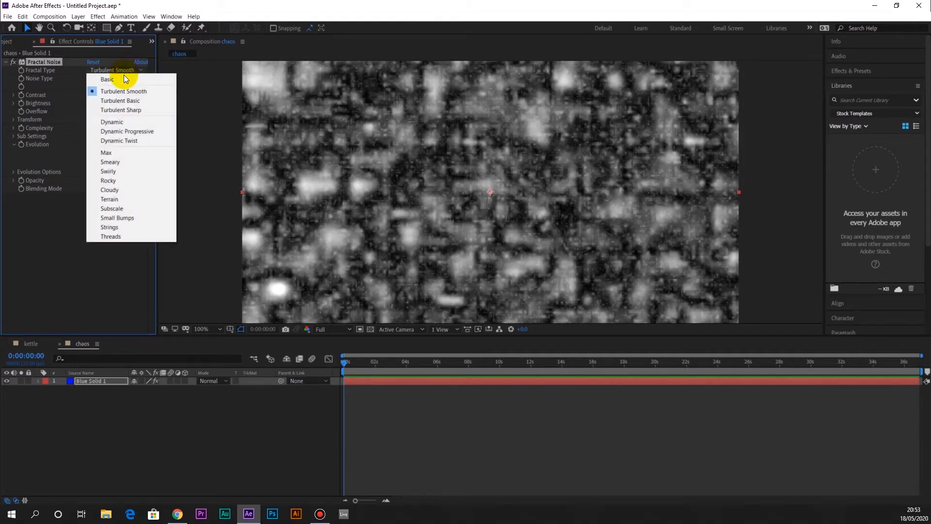
click(121, 162)
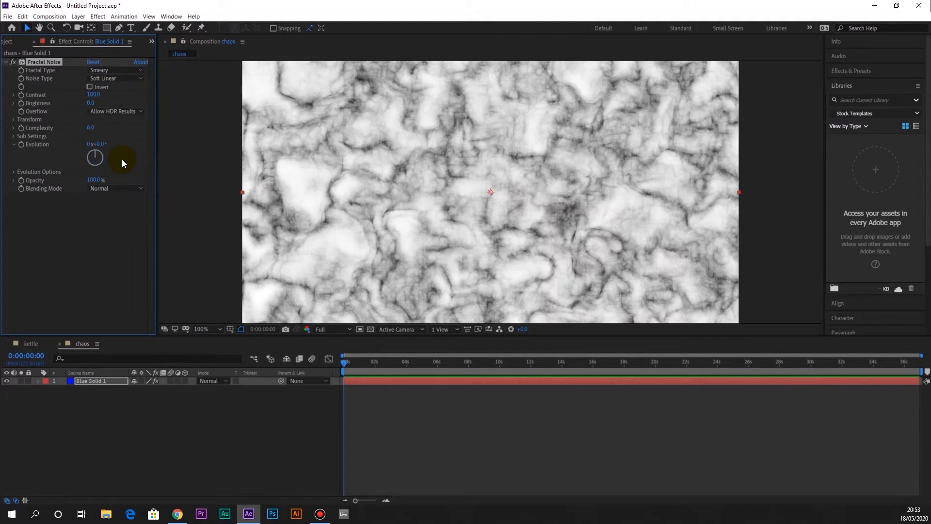
click(125, 79)
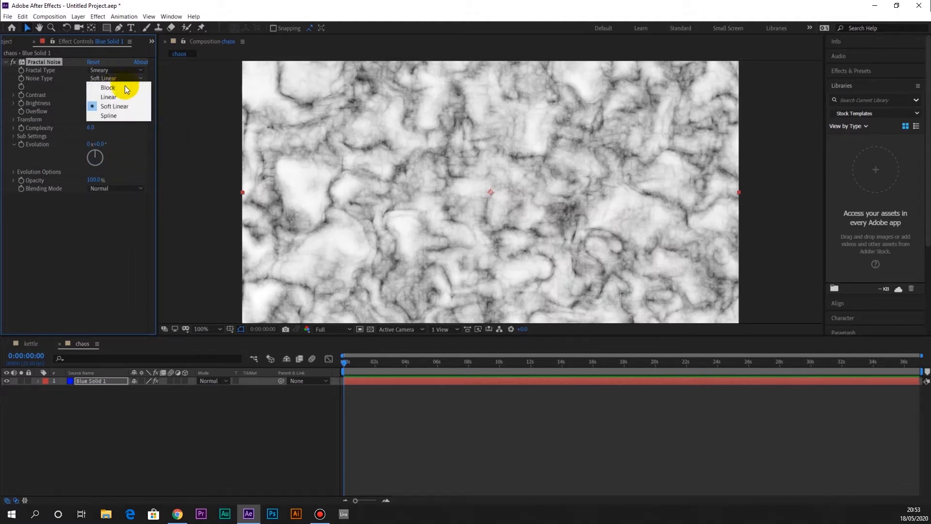
click(123, 112)
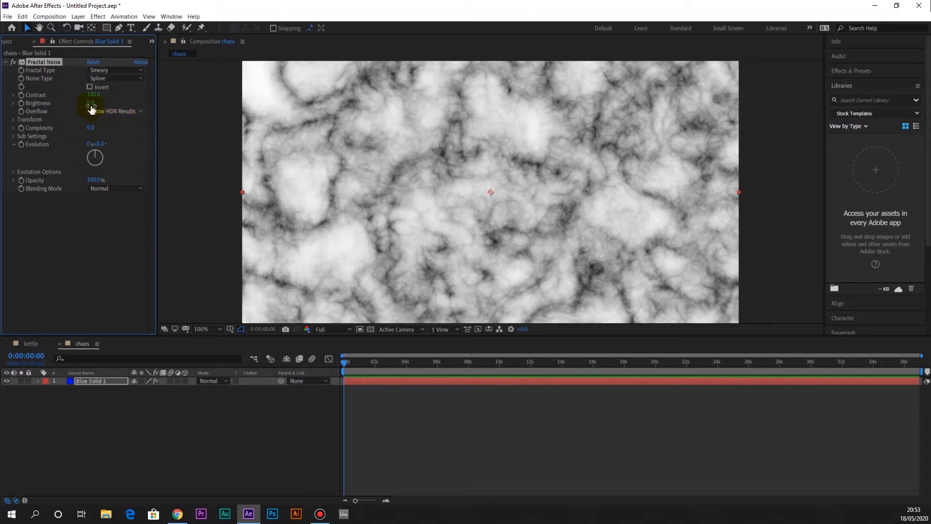
Set the Fractal Noise contrast to 255, brightness to 16 and complexity to 5.6
drag(91, 95, 196, 98)
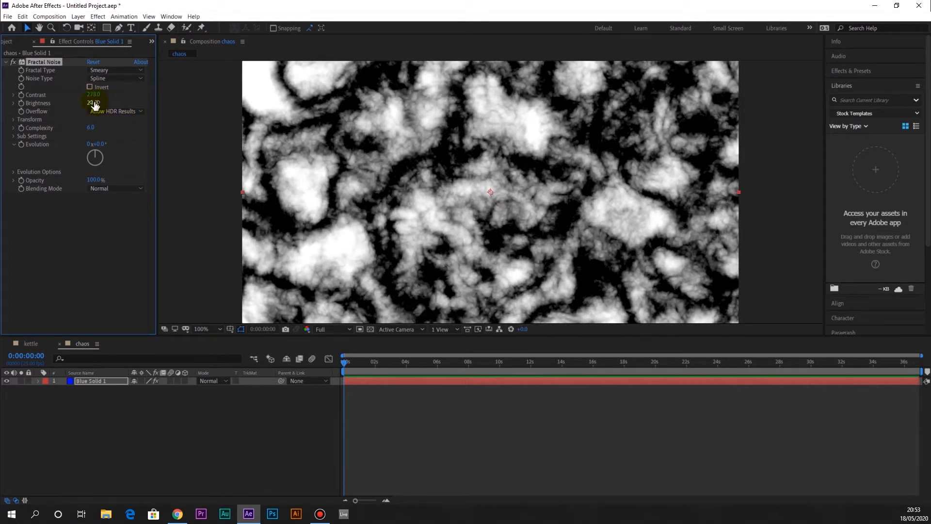
mouse_move(97, 102)
mouse_down()
mouse_move(106, 102)
mouse_move(84, 96)
mouse_up()
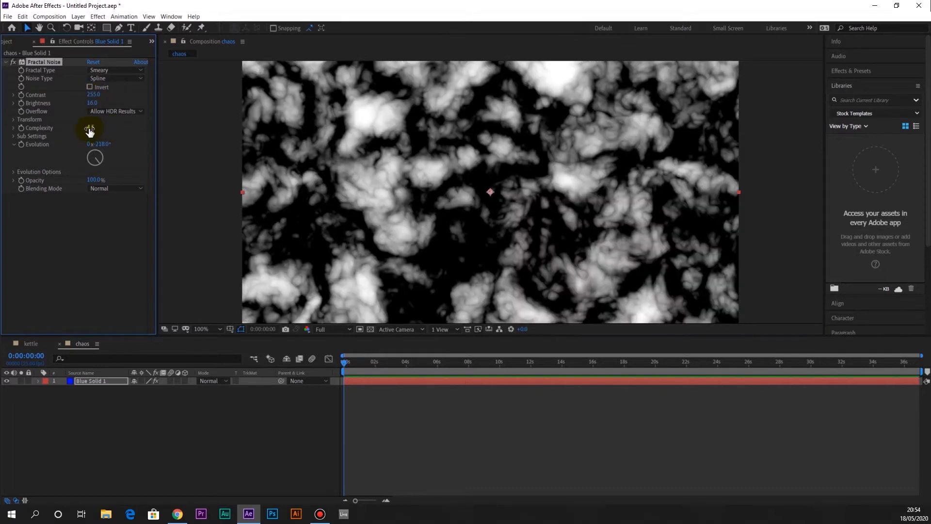
drag(91, 131, 142, 130)
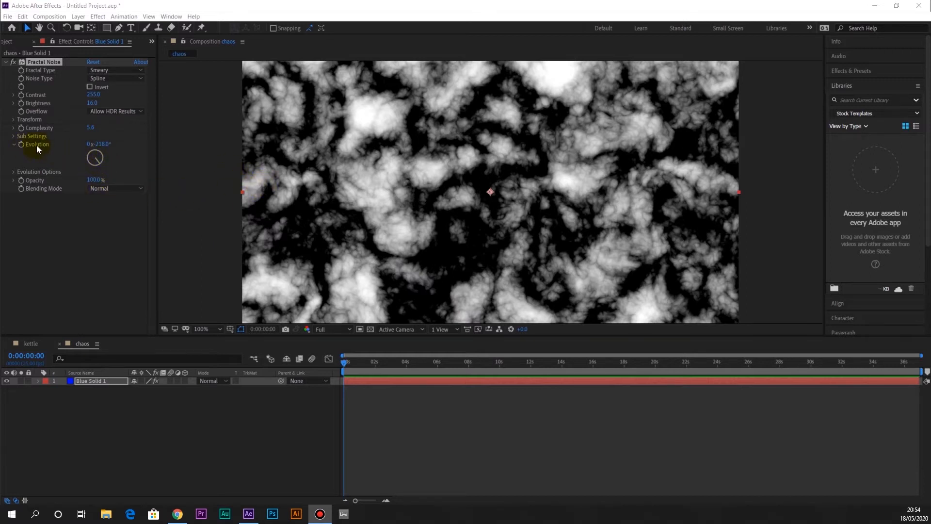
Try different Fractal Noise Evolution angles and animate the property with the expression time*30
click(60, 150)
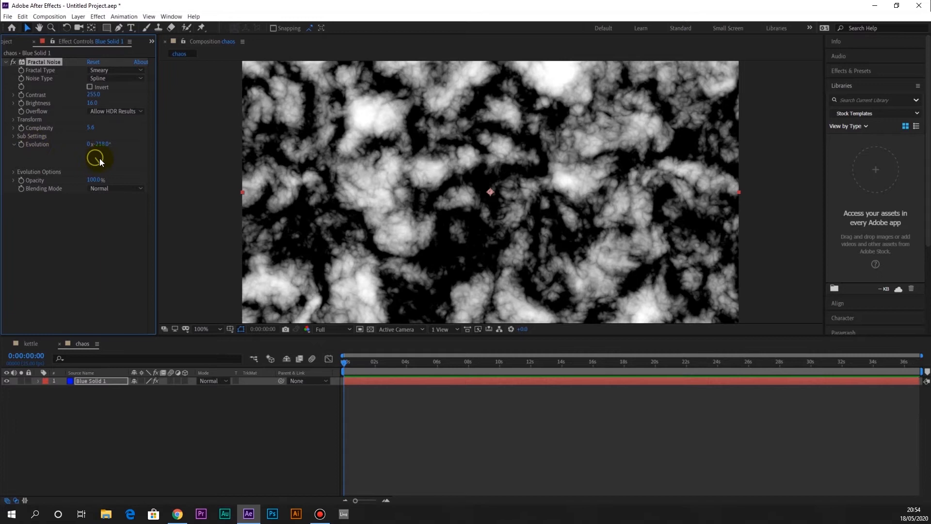
mouse_move(100, 153)
mouse_down()
mouse_move(80, 145)
mouse_move(80, 165)
mouse_move(109, 153)
mouse_move(89, 141)
mouse_move(78, 145)
mouse_move(80, 159)
mouse_move(98, 161)
mouse_move(96, 147)
mouse_up()
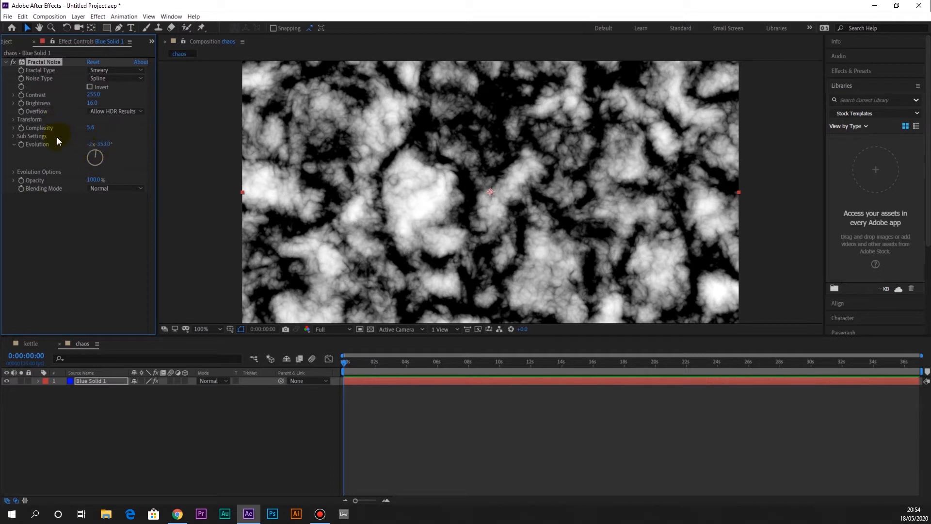
alt+click(21, 146)
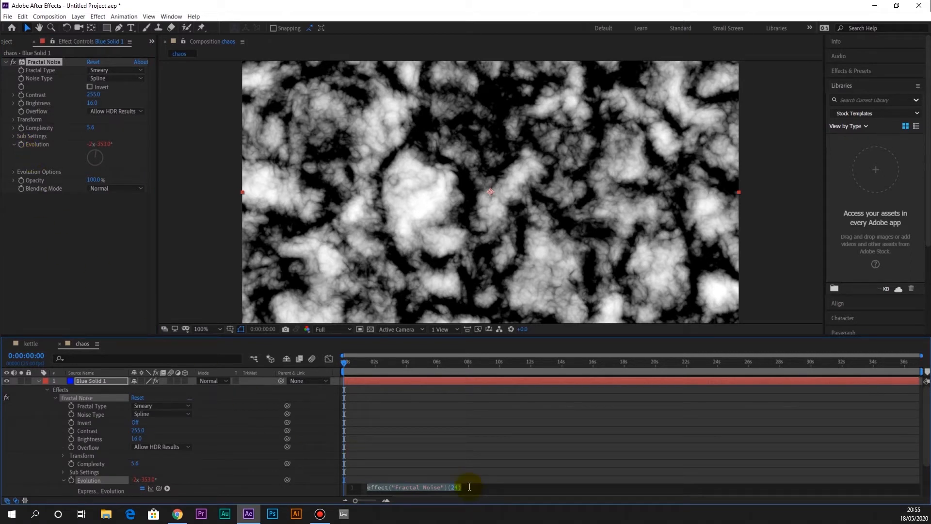
text(tim)
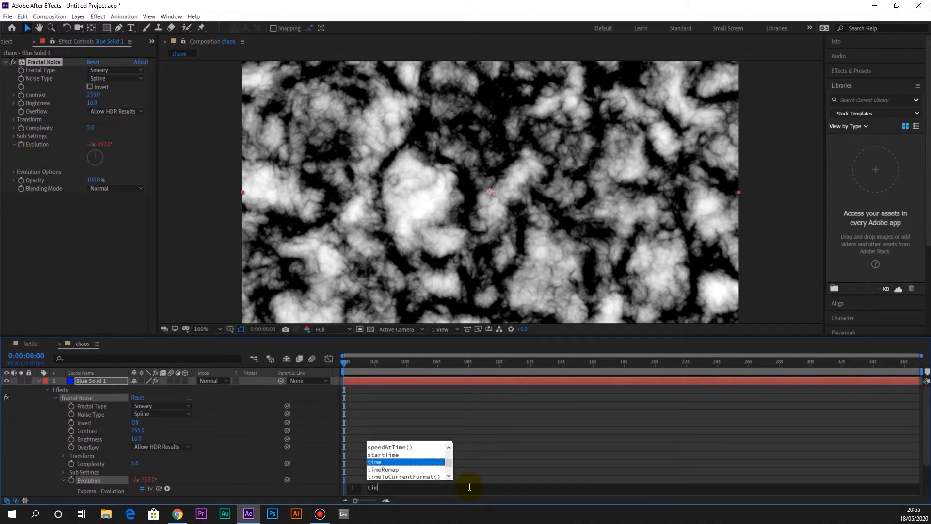
text(e*)
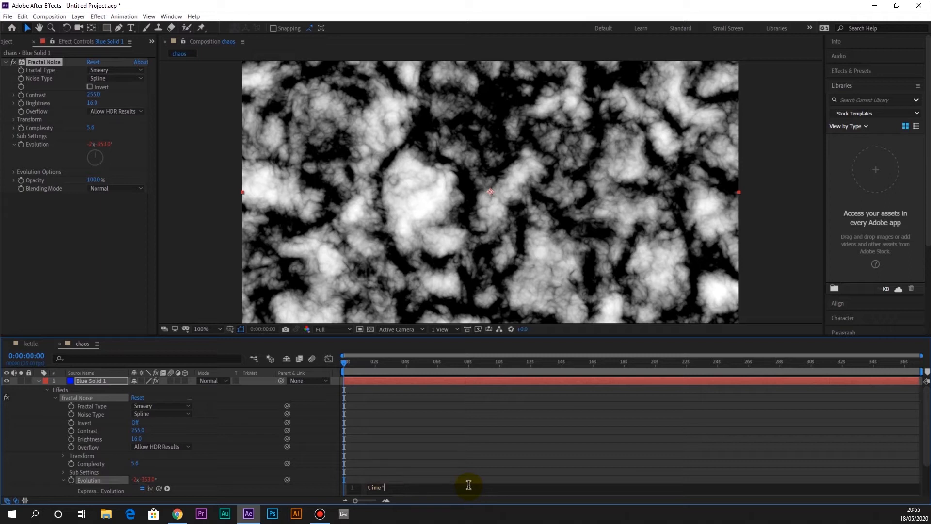
text(30)
Set the chaos composition's preview resolution to Half and play the evolving noise from 0:00:01:14
click(348, 363)
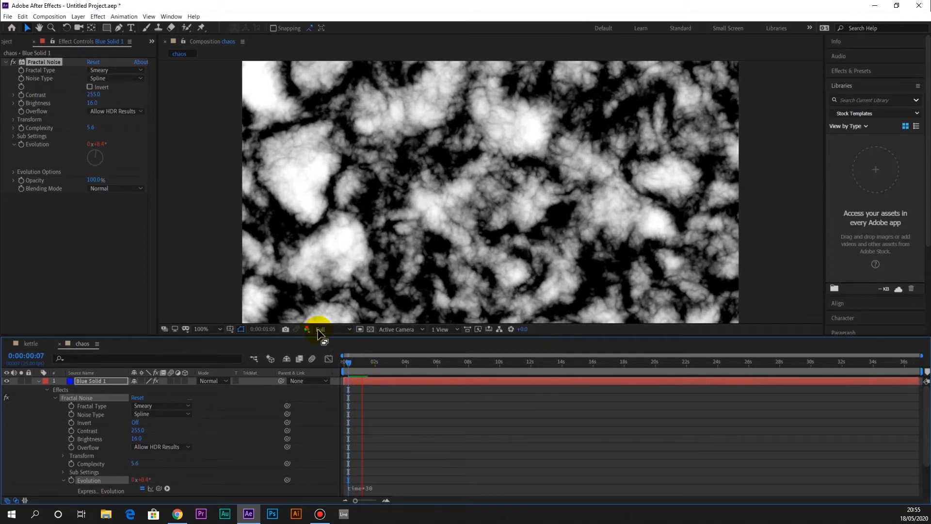
click(333, 329)
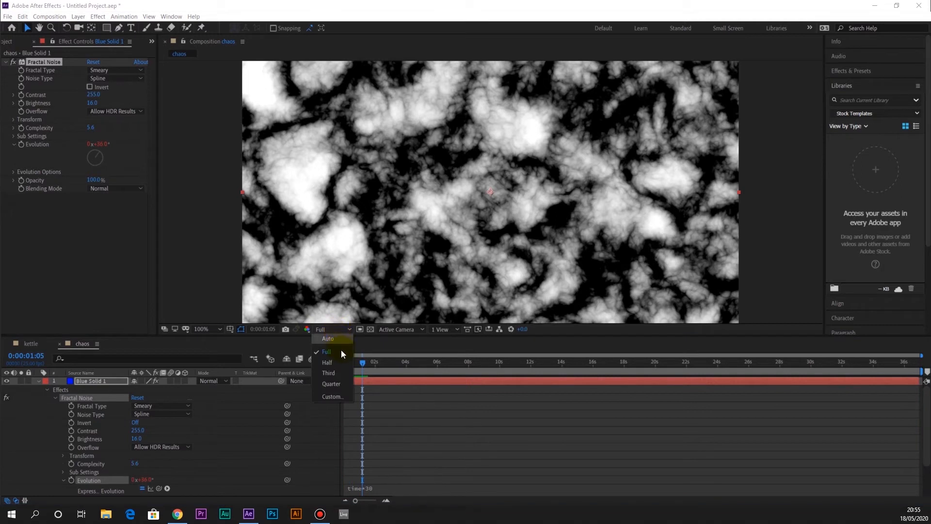
click(340, 365)
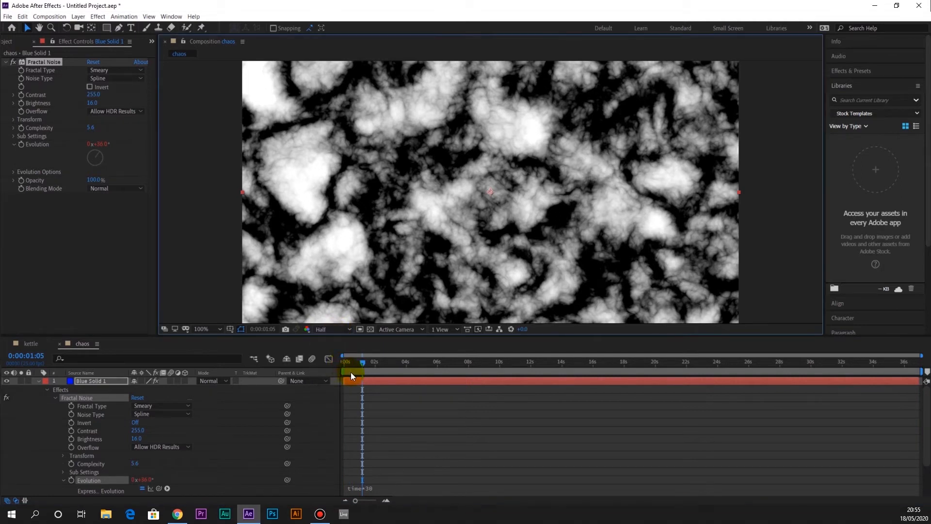
click(349, 363)
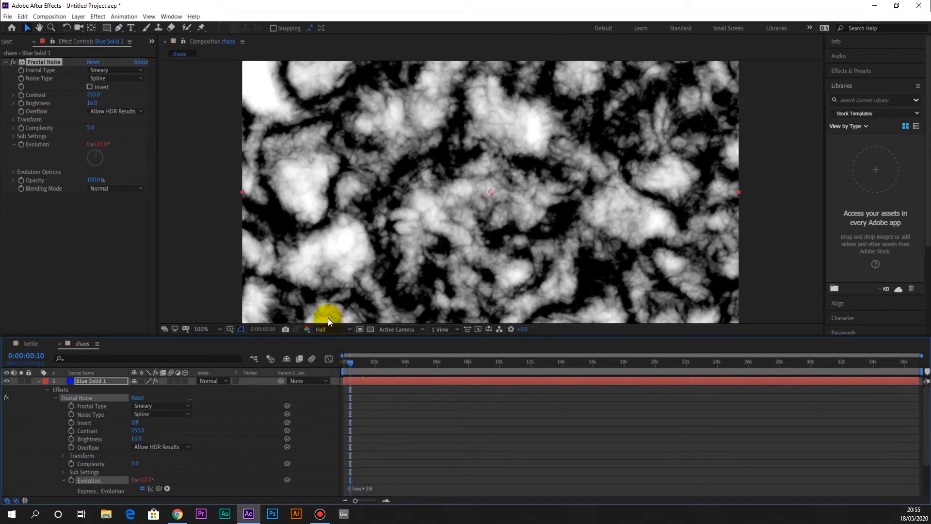
click(331, 330)
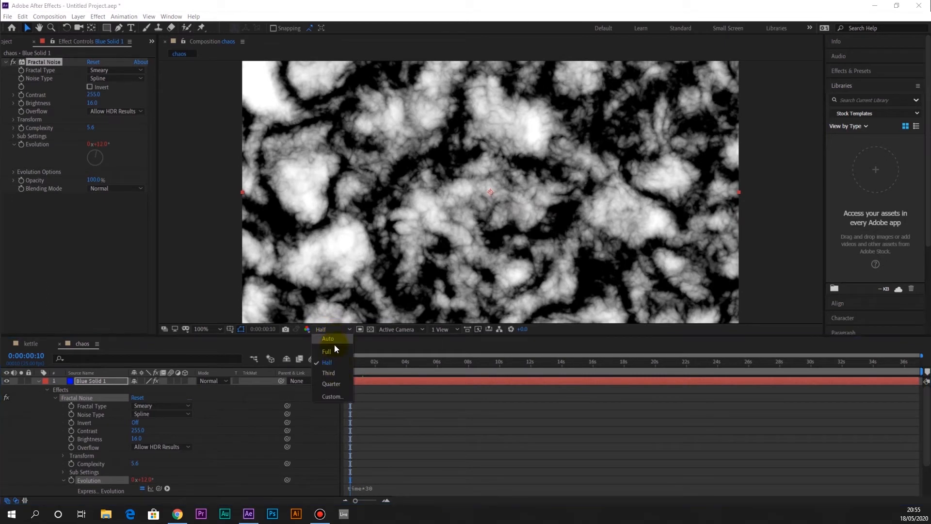
click(368, 362)
key(space)
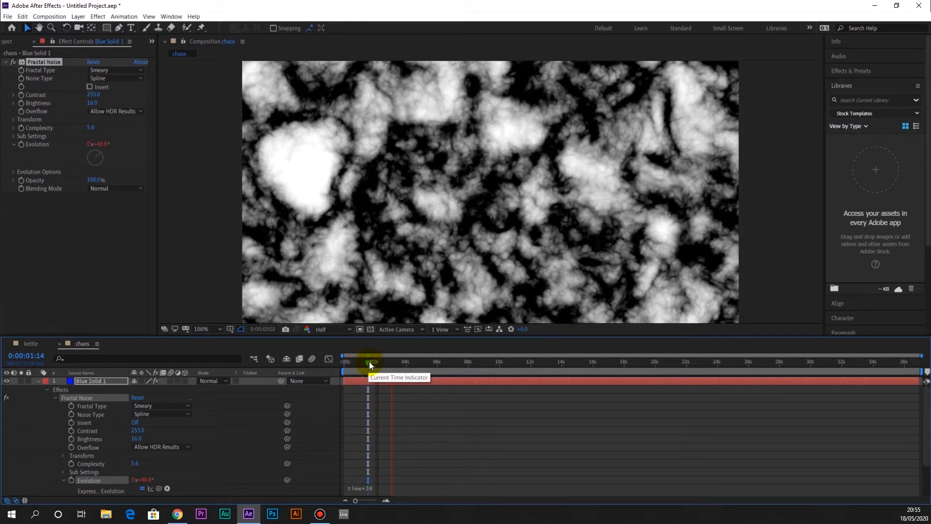
Scrub through the chaos composition and replay it to check how fast the noise evolves
mouse_move(372, 360)
mouse_down()
mouse_move(380, 365)
mouse_move(375, 373)
mouse_up()
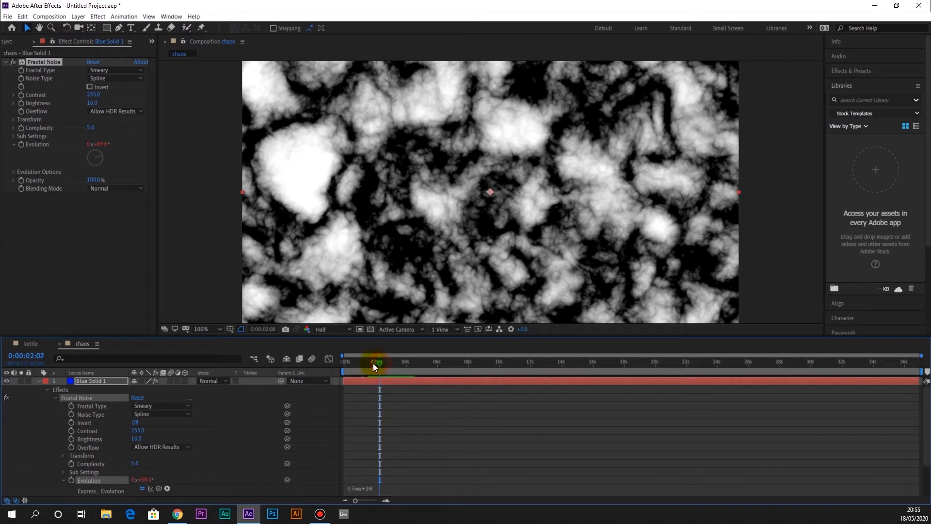
drag(374, 364, 370, 364)
key(space)
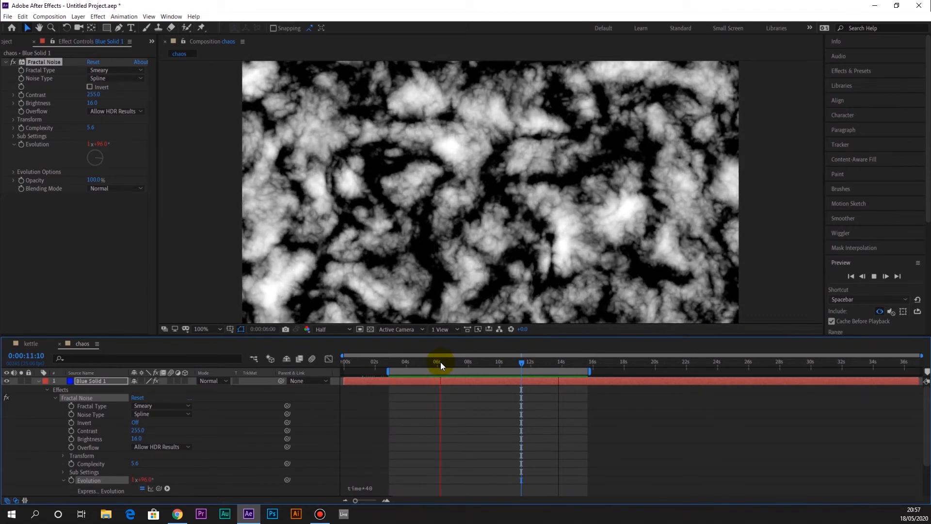
key(space)
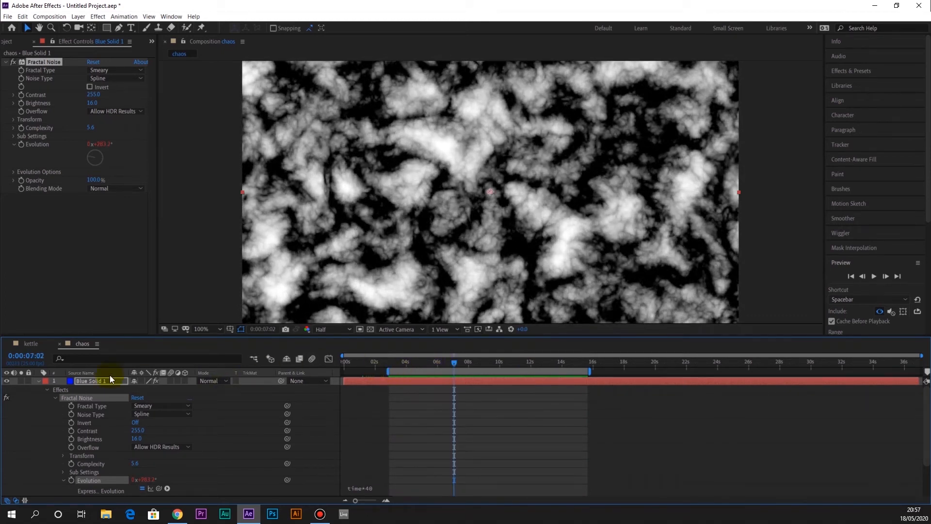
Try the Tritone color correction effect on the blue solid's fractal noise and remove it
click(38, 381)
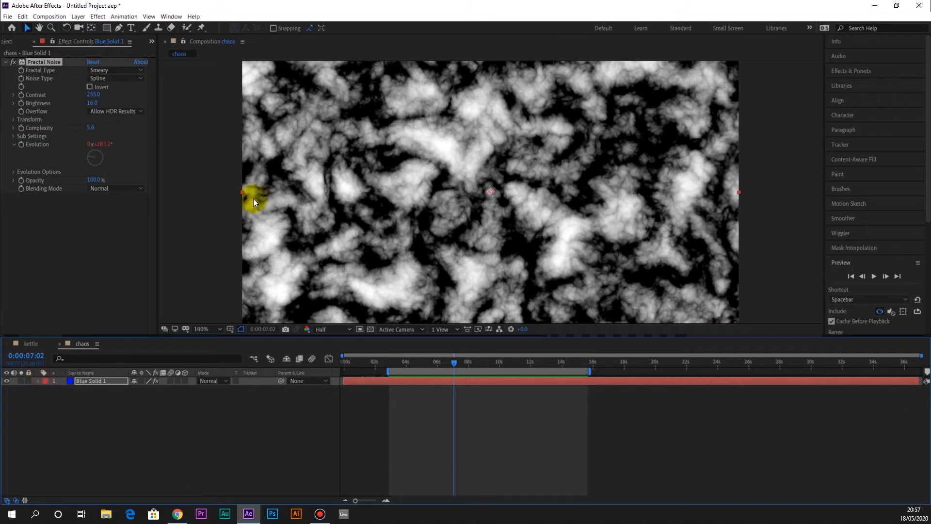
click(98, 16)
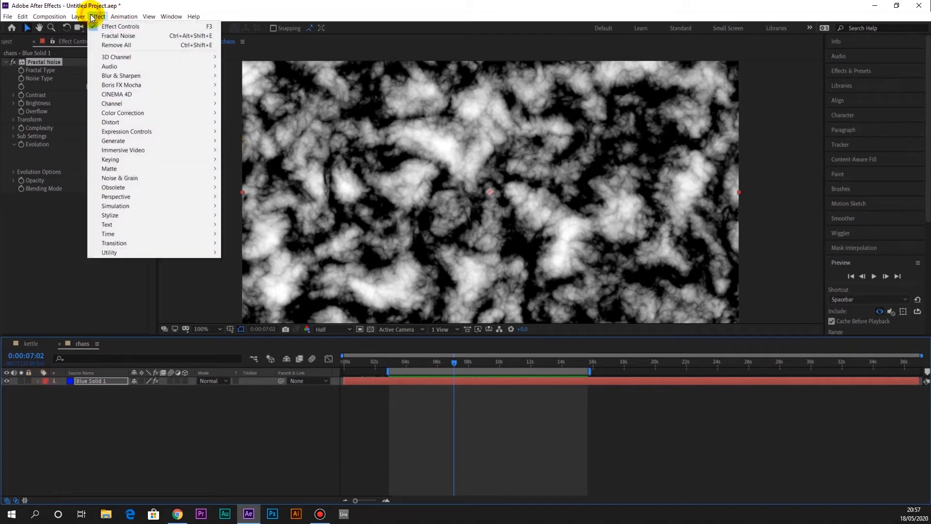
mouse_move(137, 195)
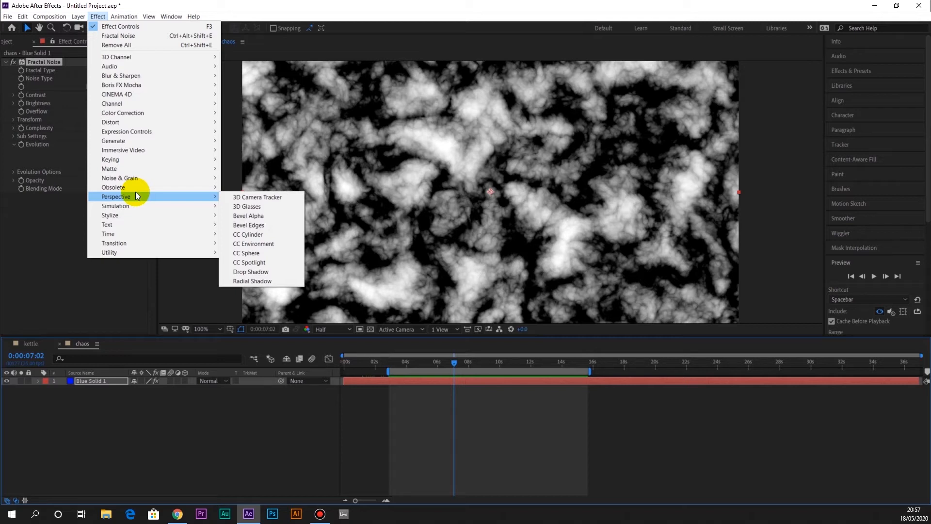
mouse_move(144, 229)
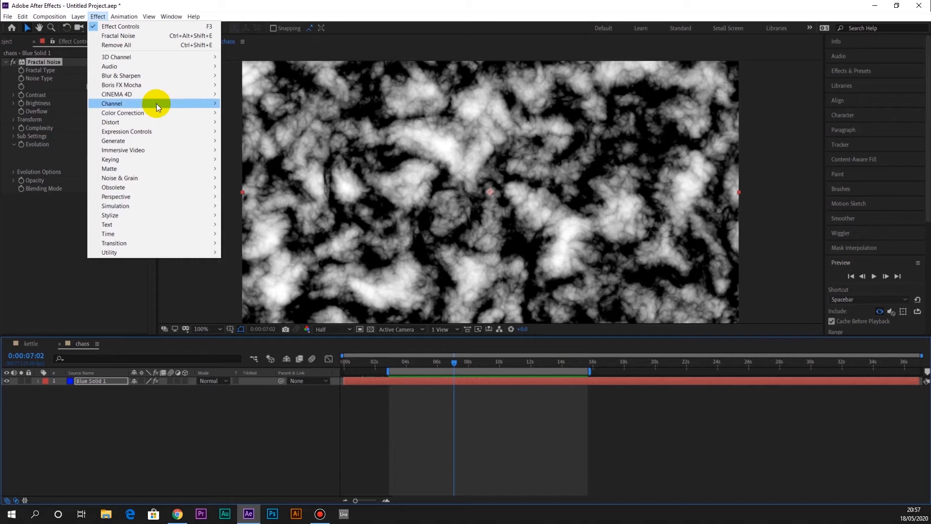
mouse_move(158, 113)
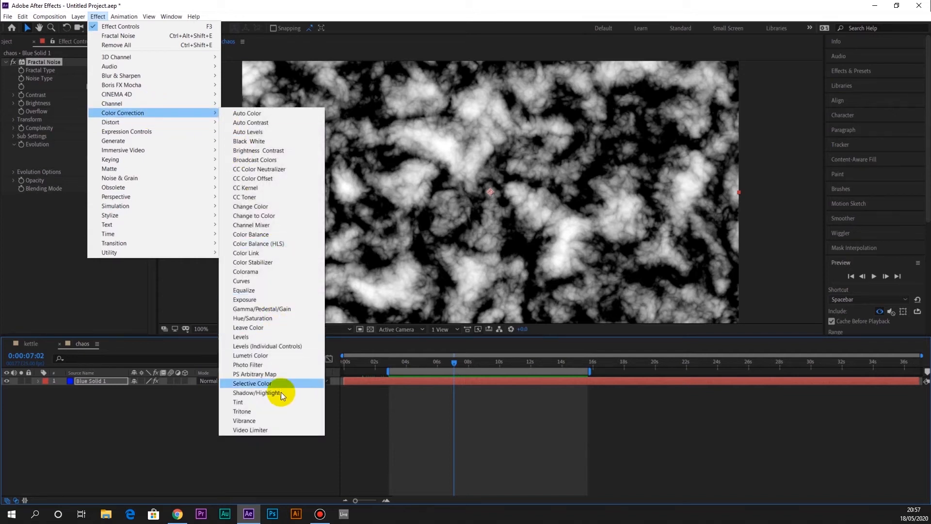
click(277, 409)
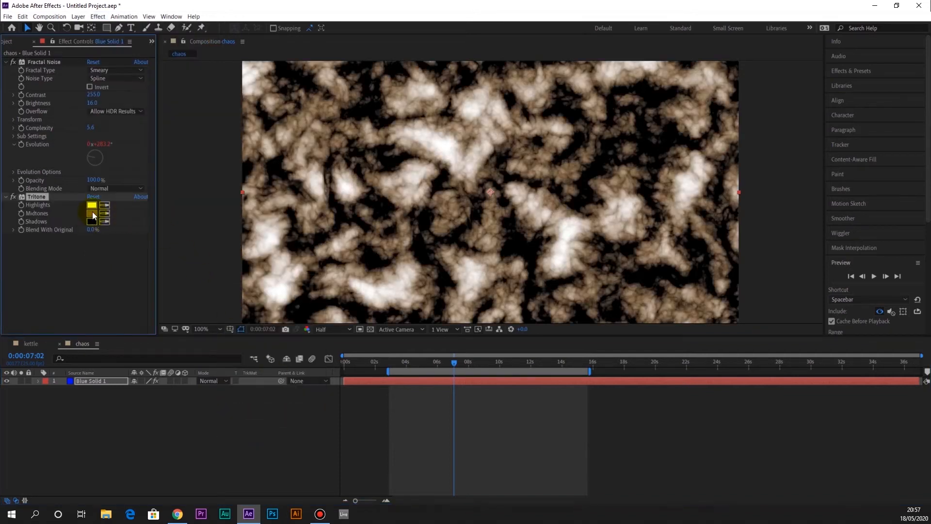
key(Delete)
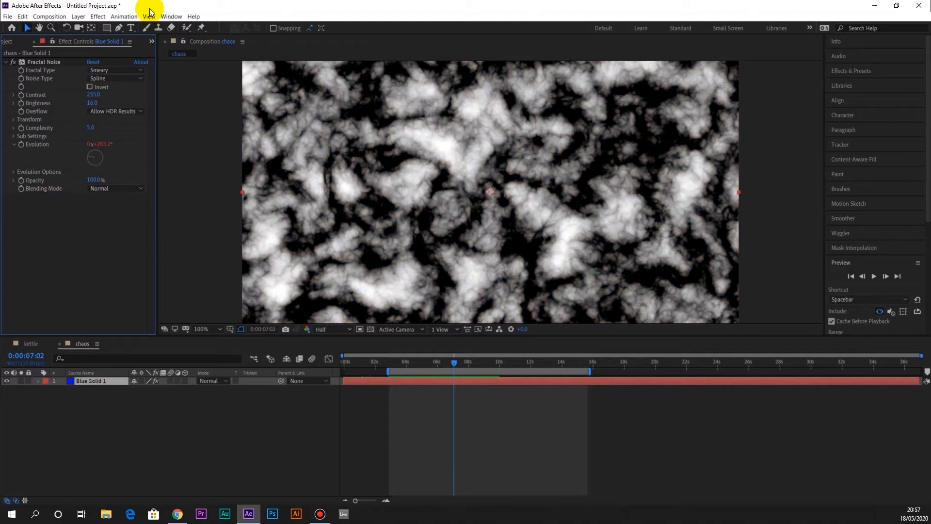
Apply a Tint effect to the blue solid and map white to the blue 0058FF
click(98, 16)
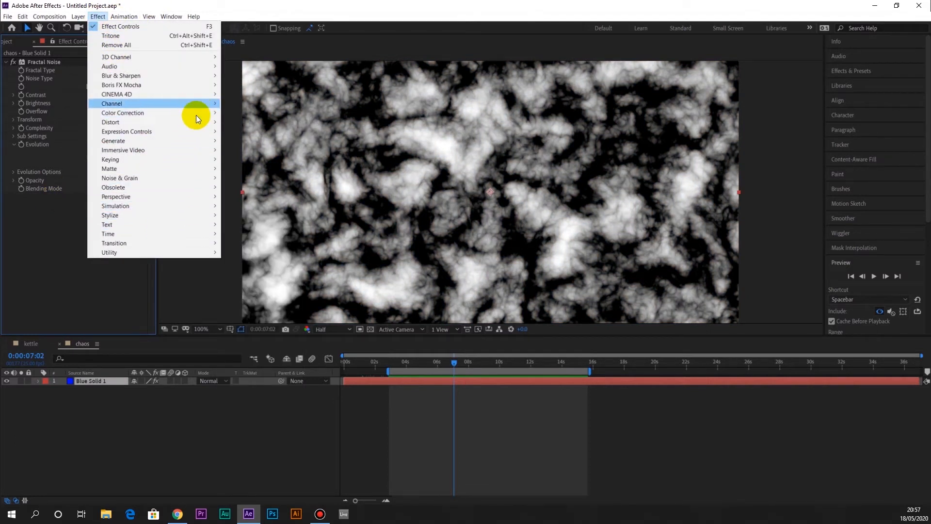
mouse_move(201, 115)
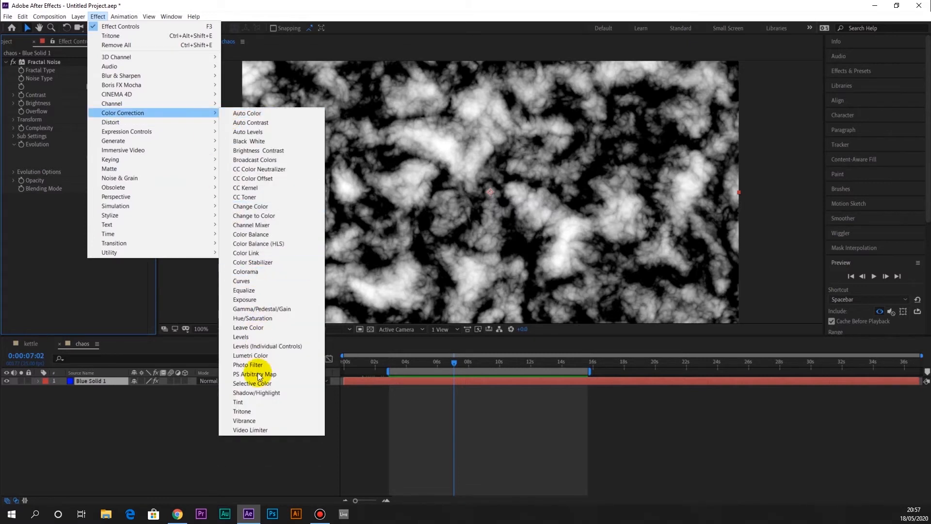
click(260, 402)
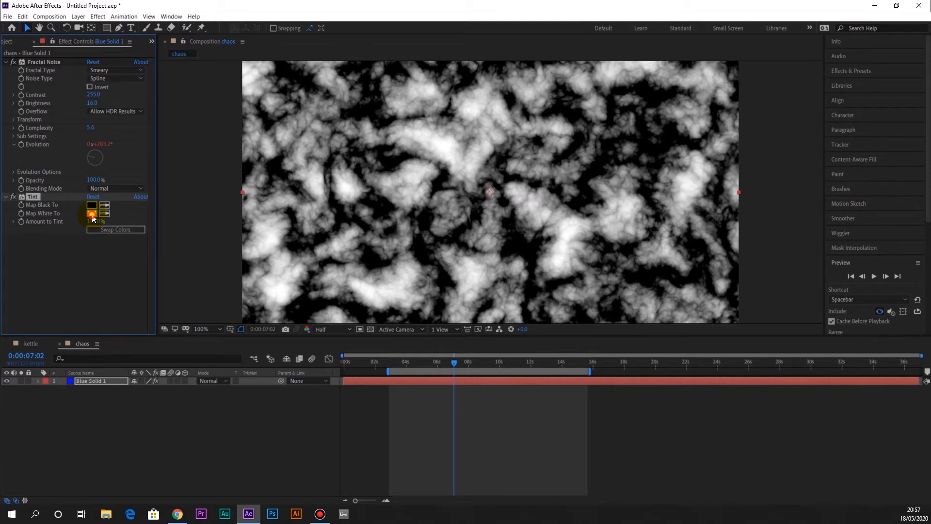
click(92, 215)
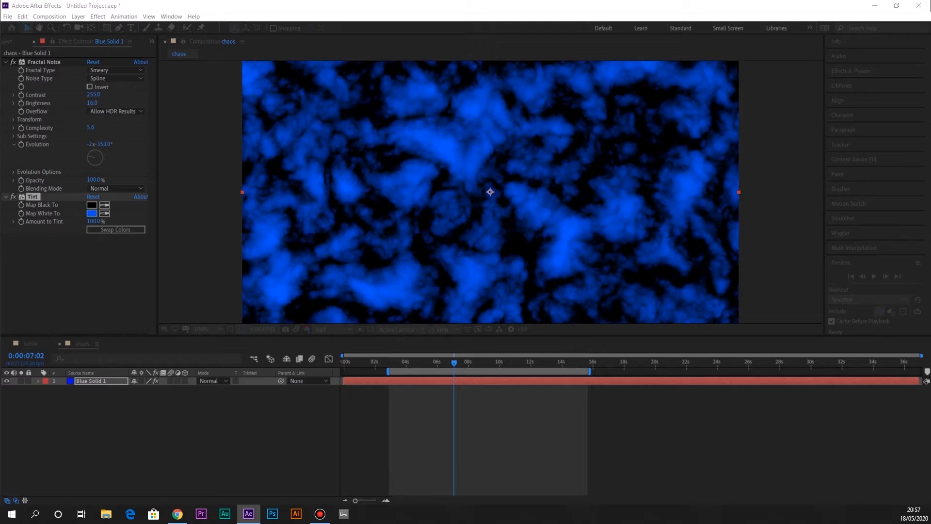
key(Return)
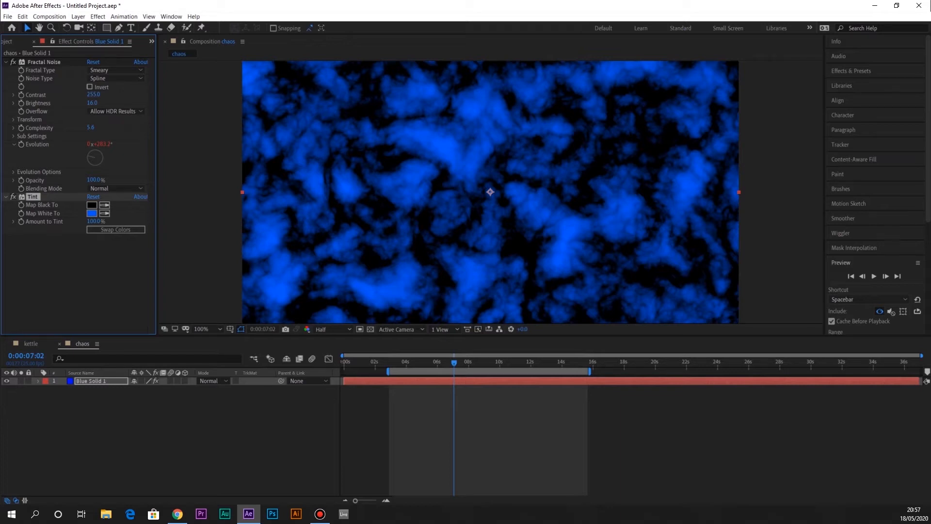
Duplicate the tinted blue solid layer in the chaos composition
click(97, 380)
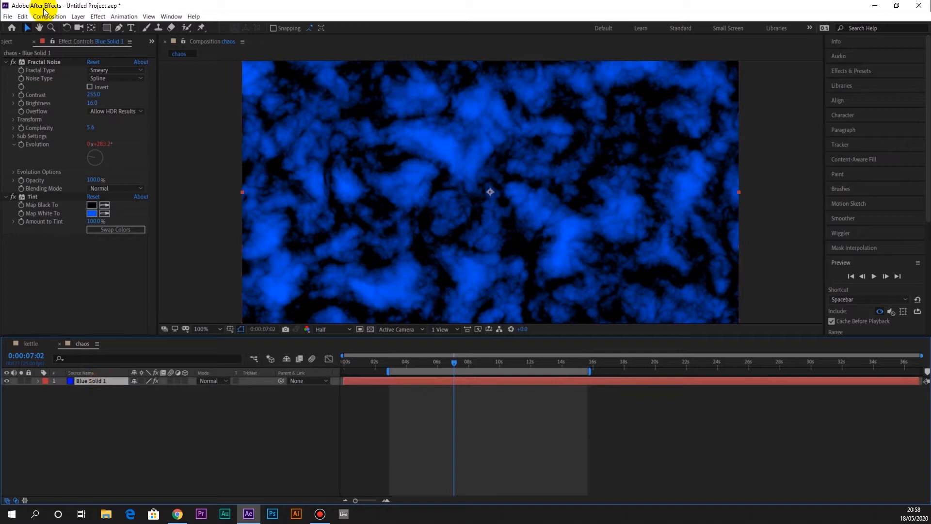
click(22, 16)
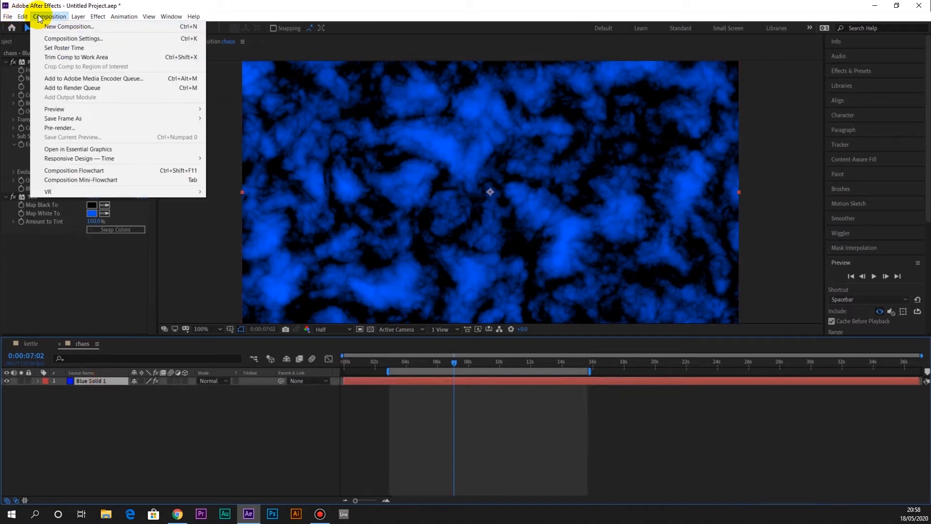
click(58, 124)
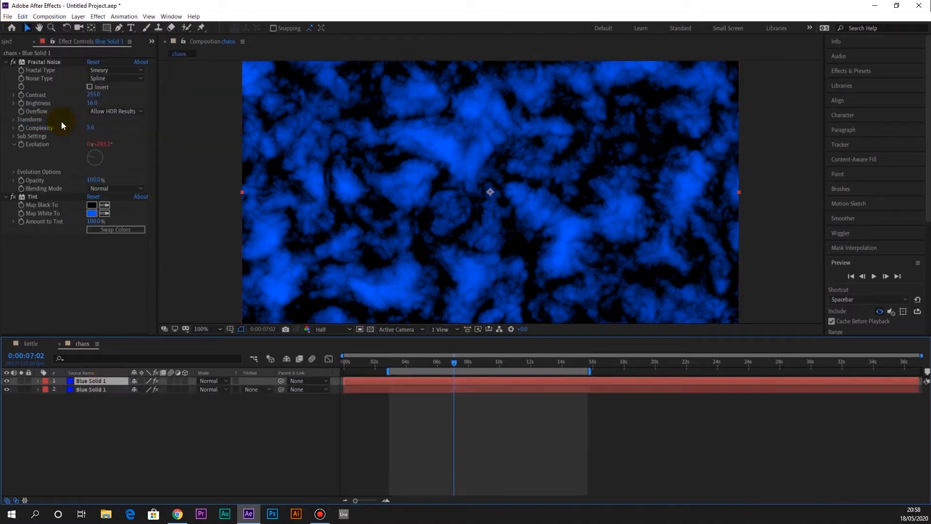
click(95, 389)
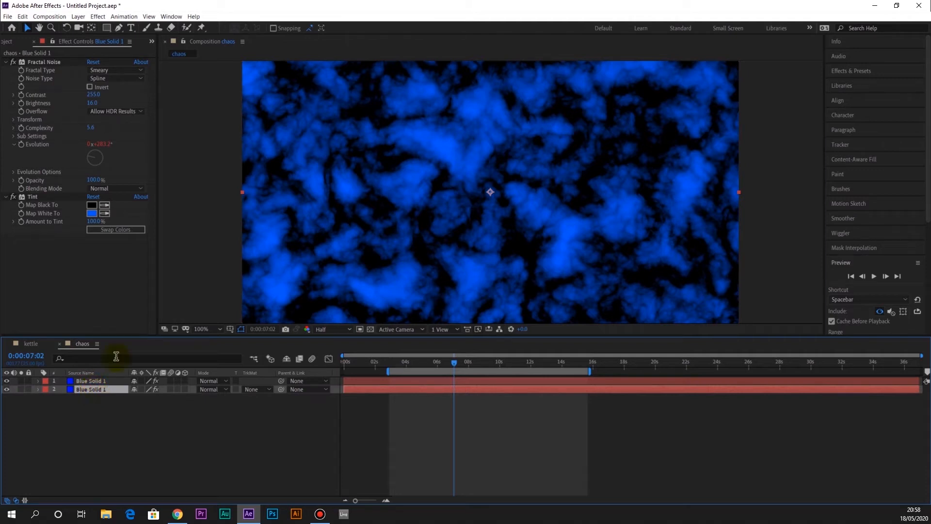
click(77, 17)
click(94, 36)
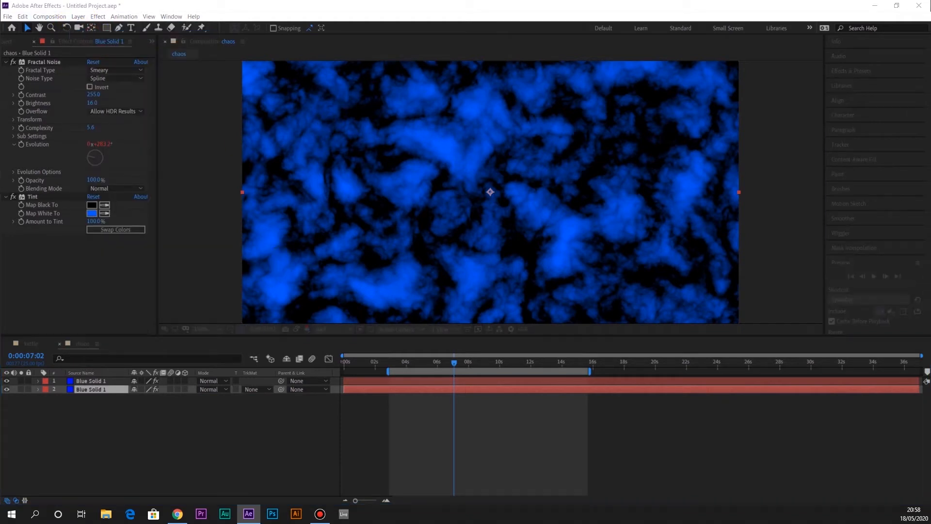
drag(153, 514, 215, 91)
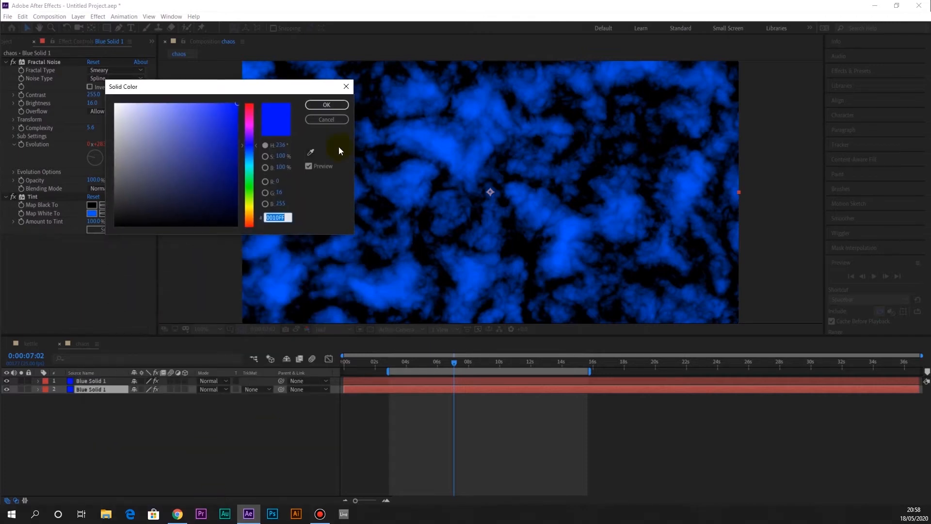
drag(250, 110, 265, 86)
click(332, 104)
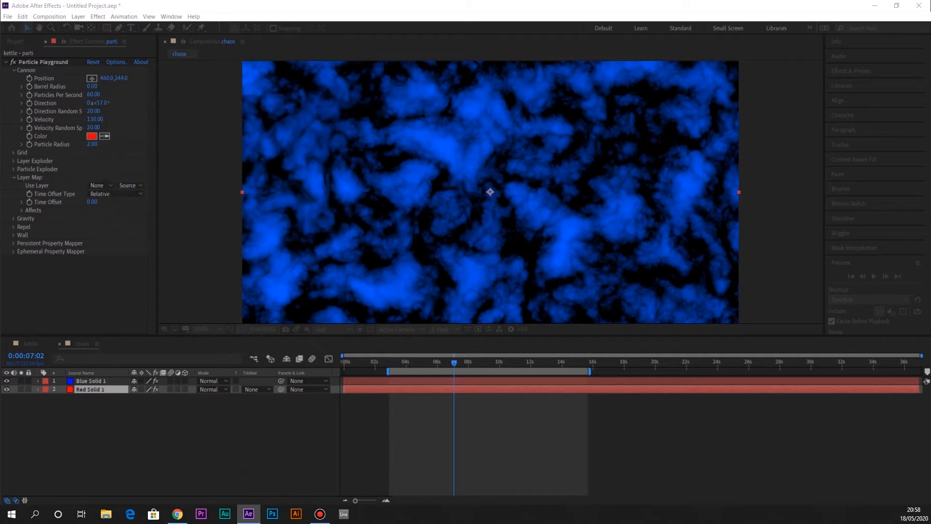
drag(253, 187, 273, 89)
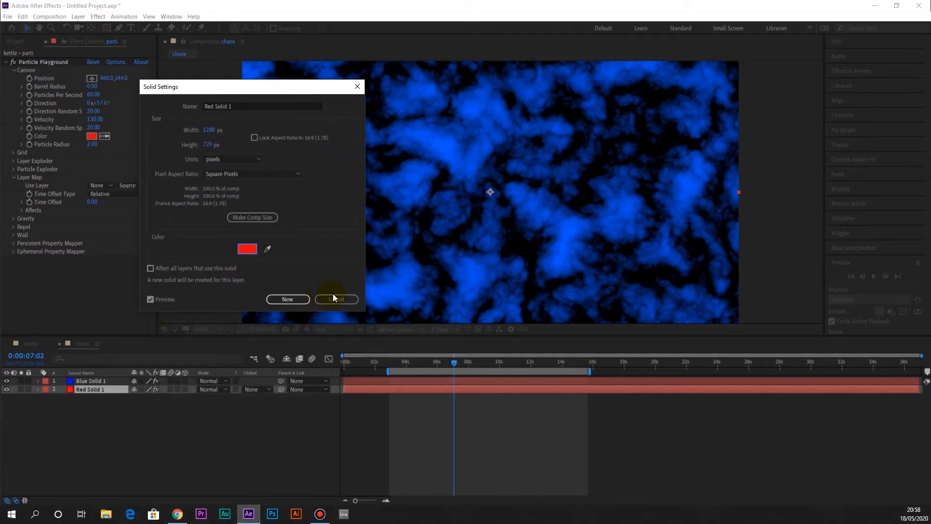
click(358, 87)
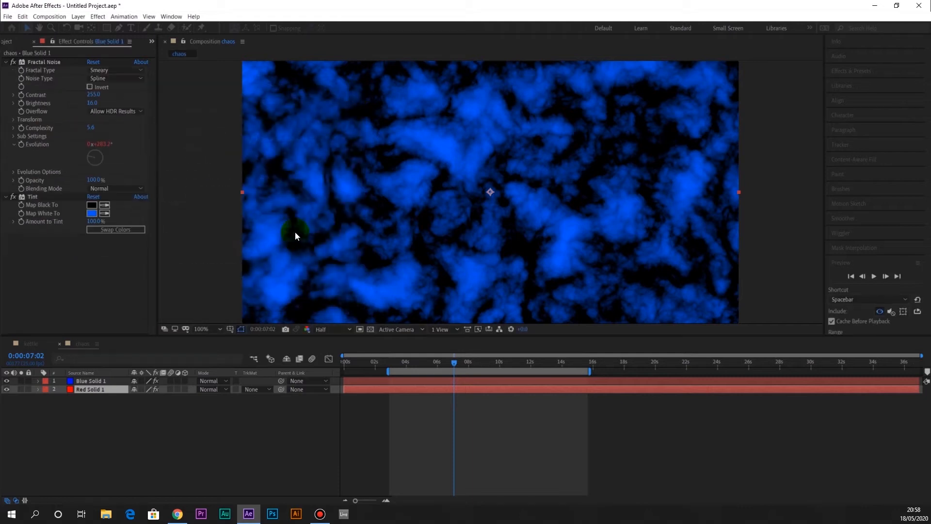
double_click(96, 389)
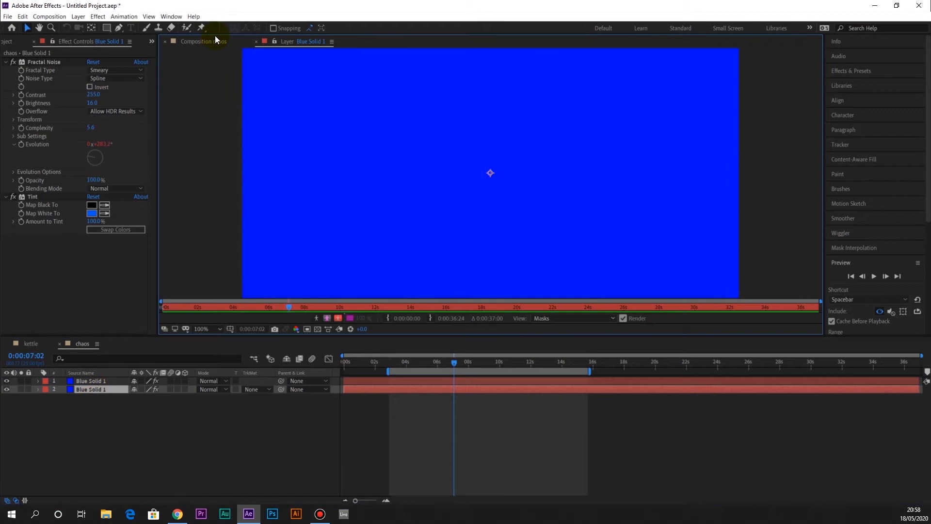
click(214, 41)
Change the lower duplicate's solid color to red FF0000, creating a new solid for that layer
click(46, 16)
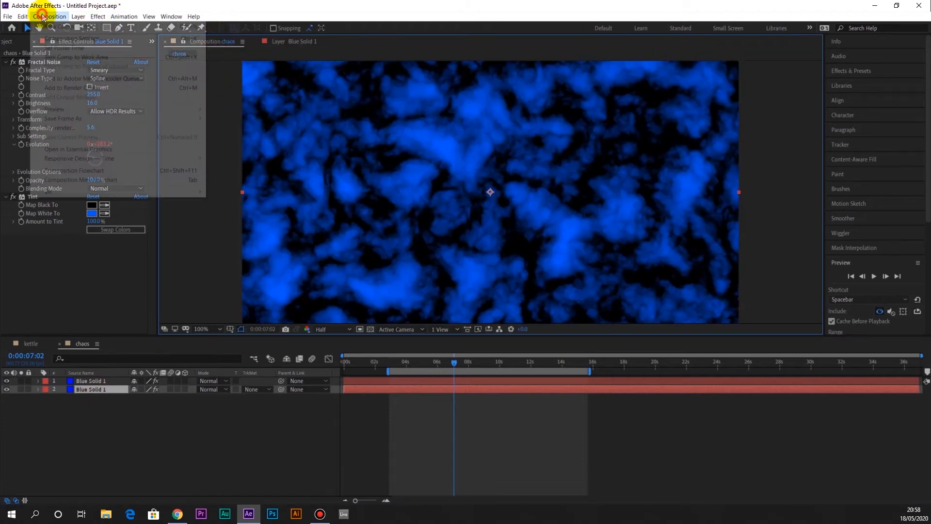
click(78, 17)
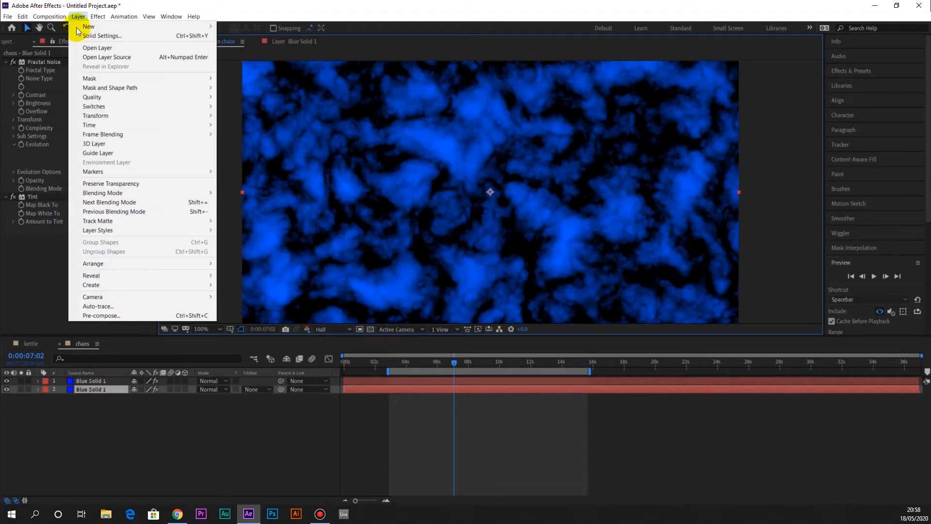
click(93, 35)
click(247, 249)
text(FF0000)
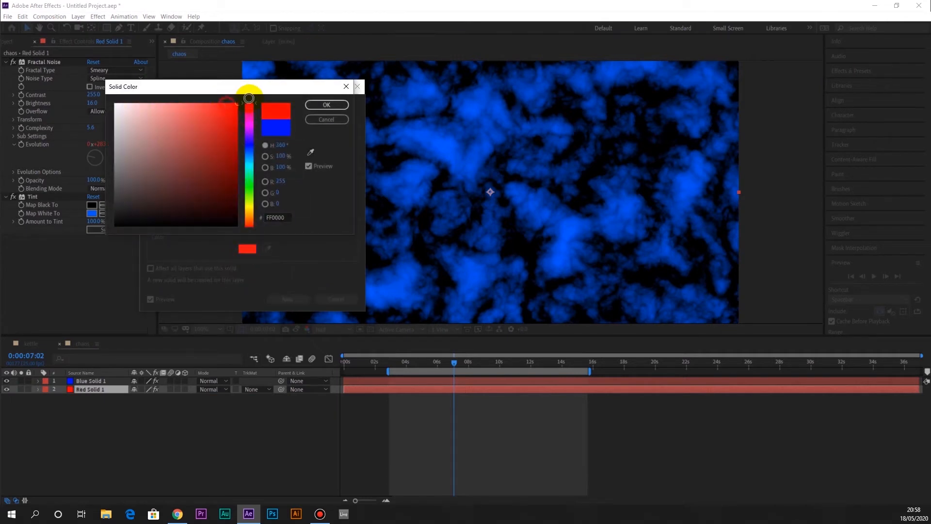
click(329, 105)
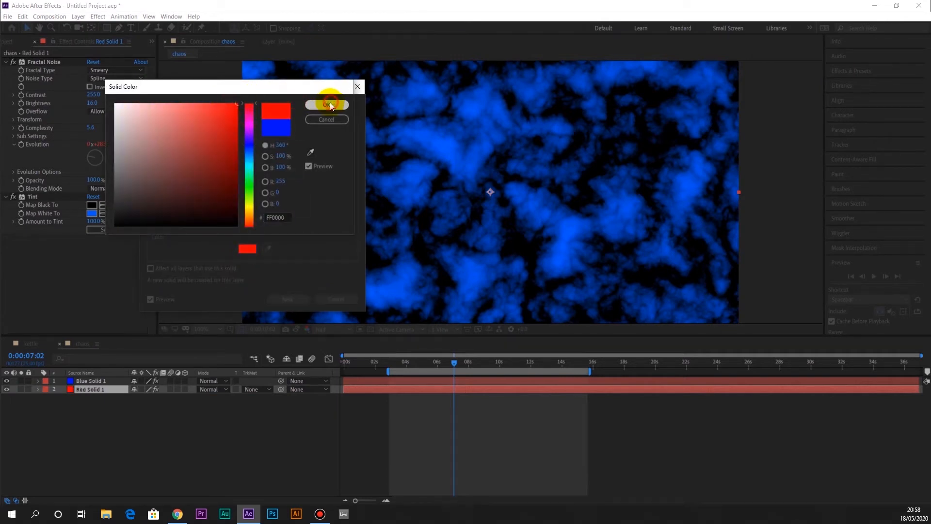
click(299, 301)
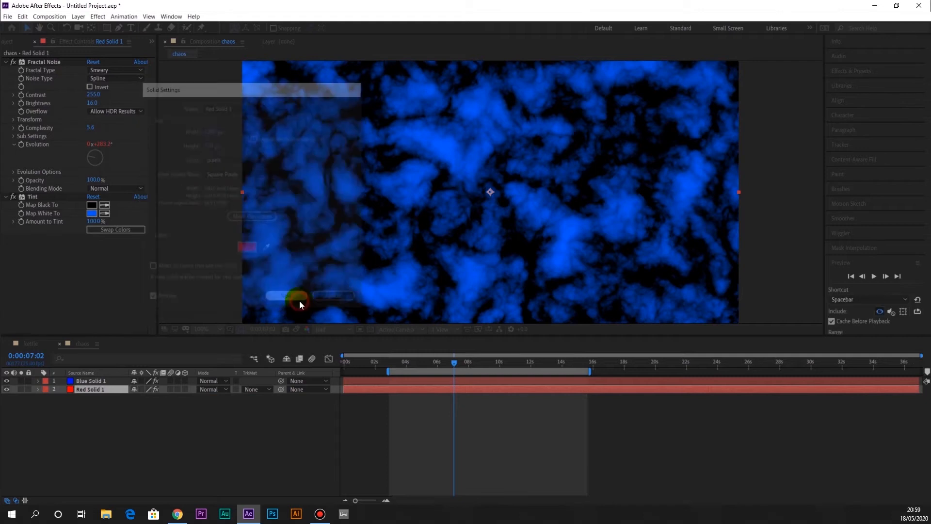
Move the red solid layer above the blue solid in the layer stack
click(96, 390)
click(99, 381)
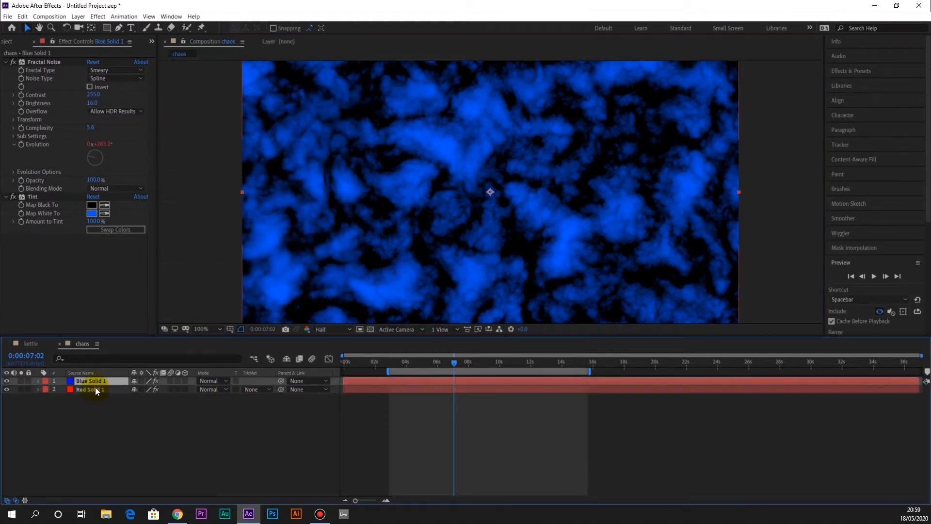
click(95, 389)
drag(95, 389, 100, 379)
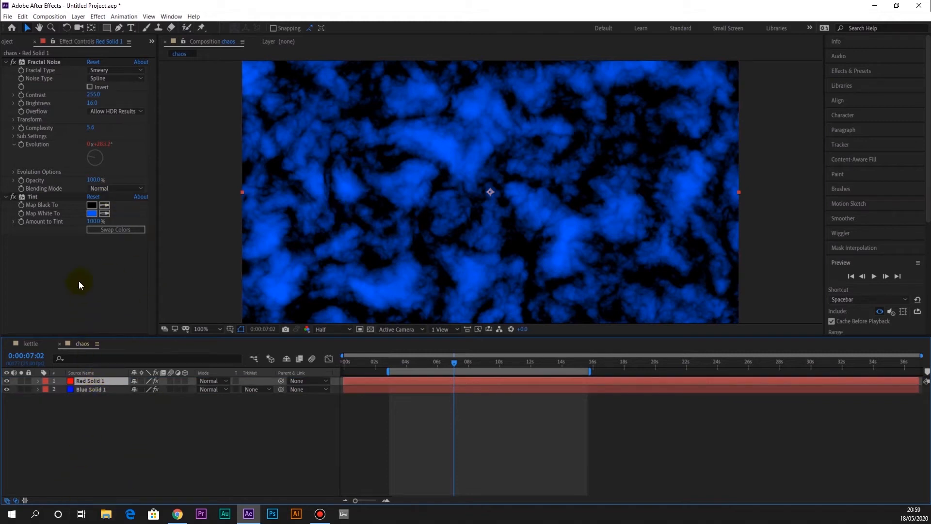
Set the red solid's Fractal Noise Random Seed to 30 and preview its noise from 0:00:03:16
click(13, 171)
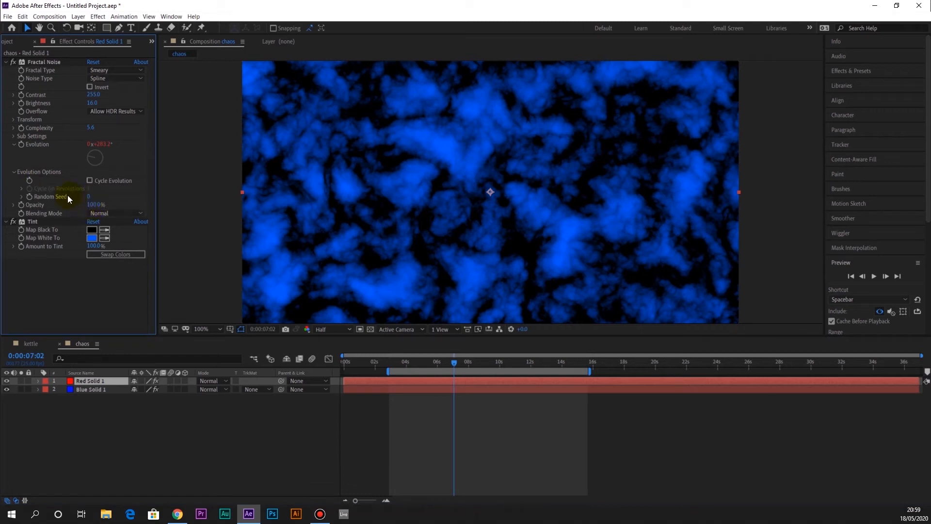
drag(88, 196, 88, 196)
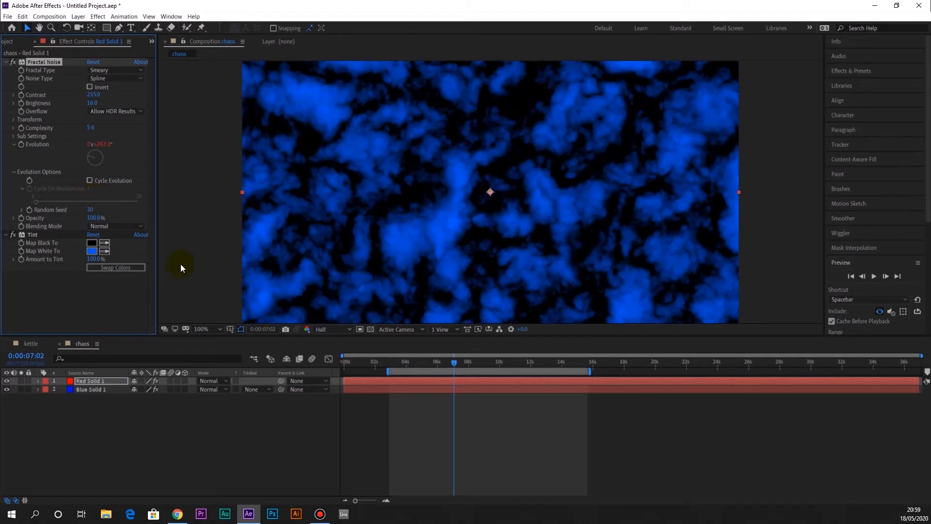
drag(408, 364, 400, 365)
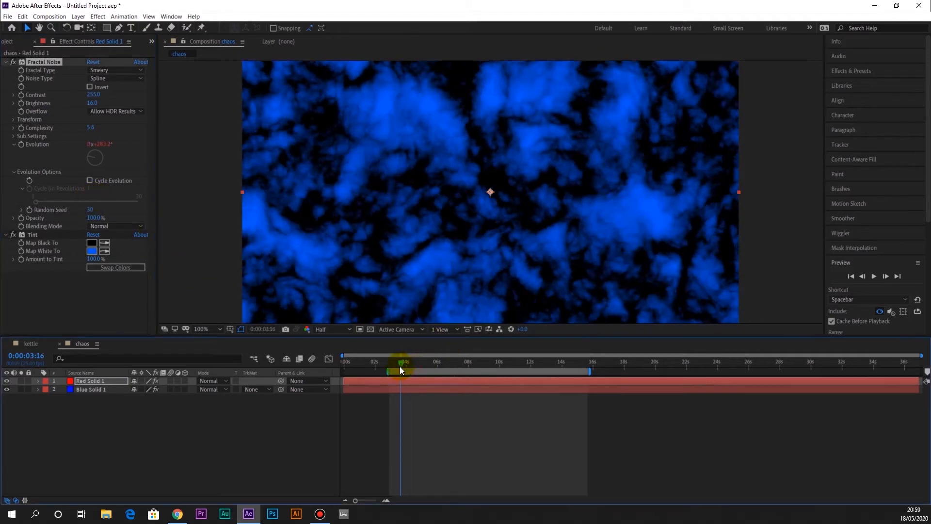
key(space)
key(space)
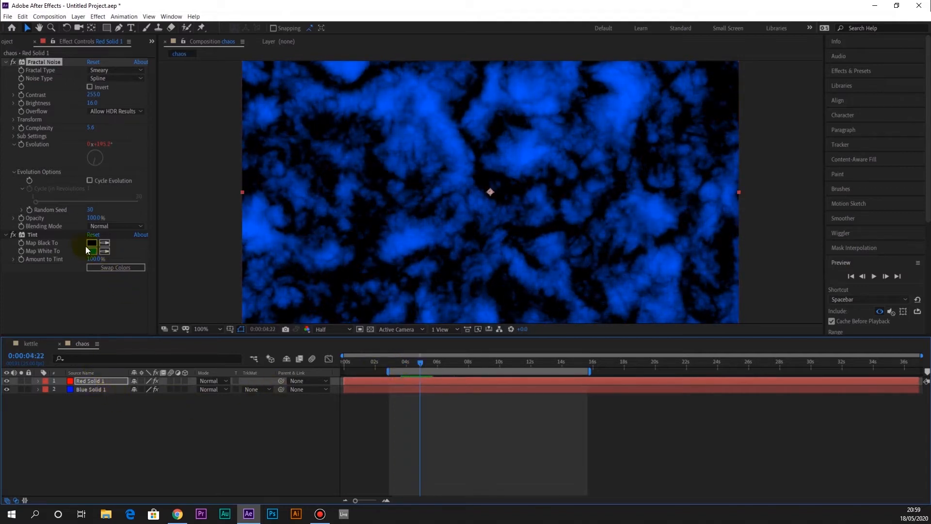
Set the red solid's Tint Map White To color to red FF0000
click(92, 251)
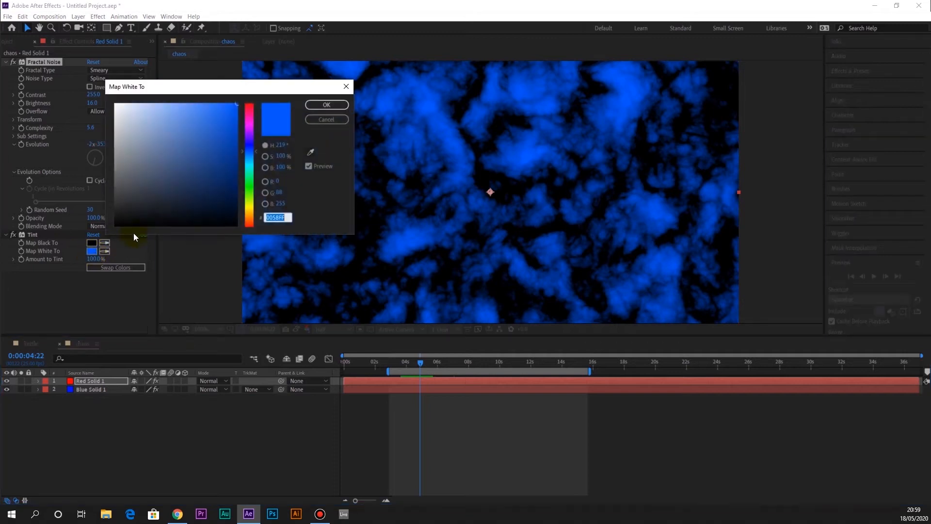
click(223, 149)
drag(234, 117, 259, 85)
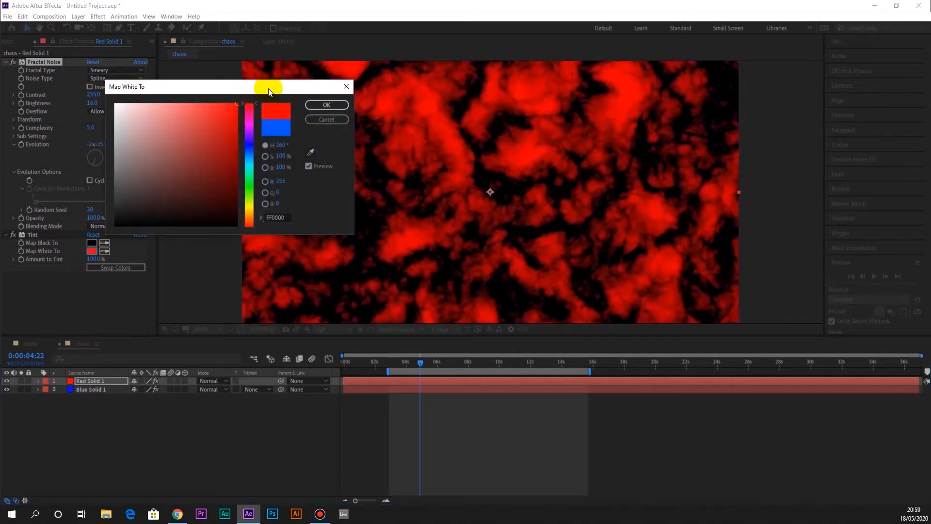
click(334, 108)
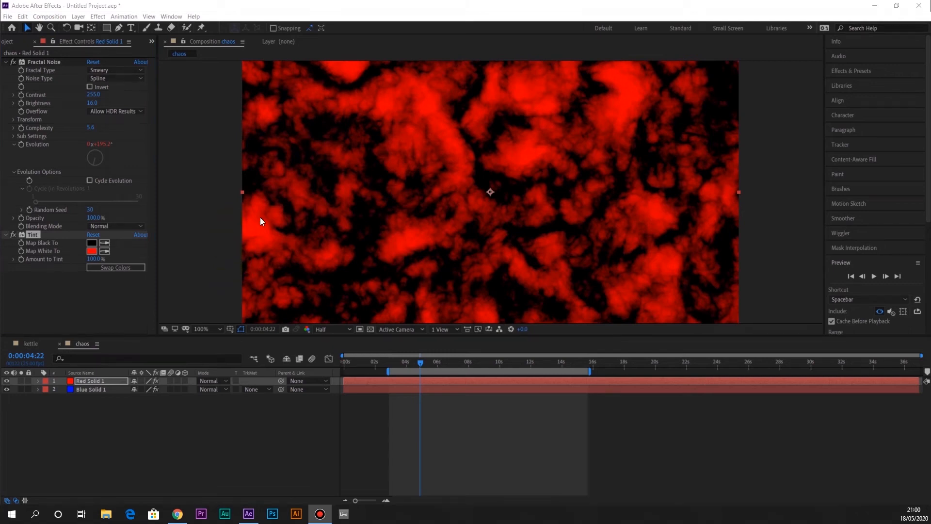
Set the red solid's blending mode to Difference over the blue solid and scrub to 0:00:09:05 to check the mix
click(225, 380)
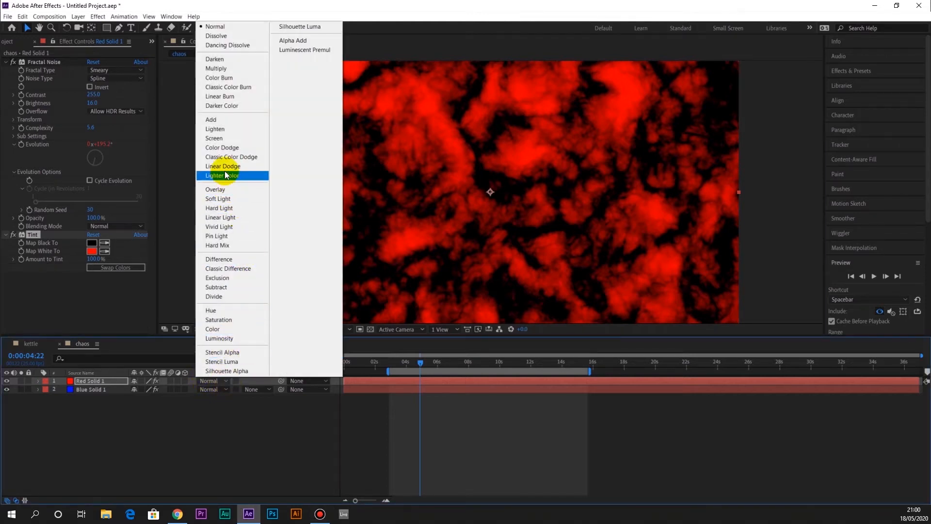
click(238, 259)
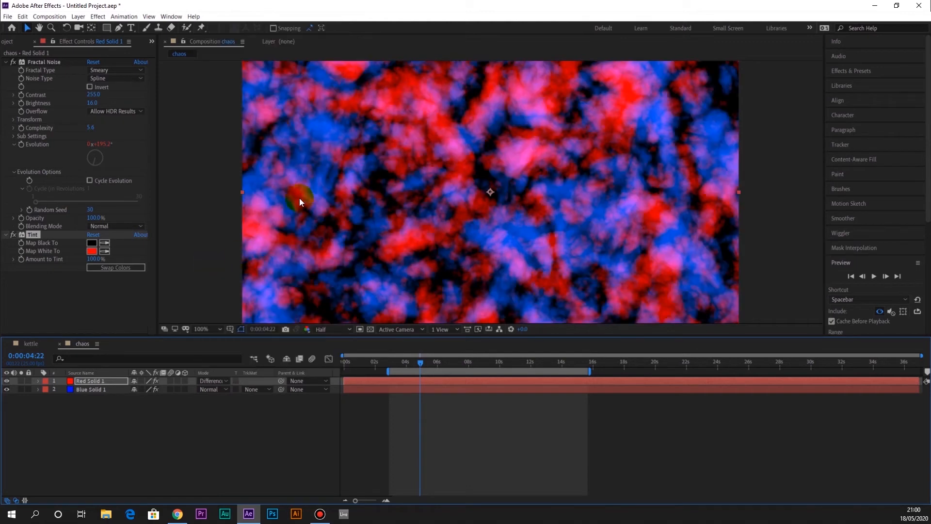
drag(423, 361, 487, 375)
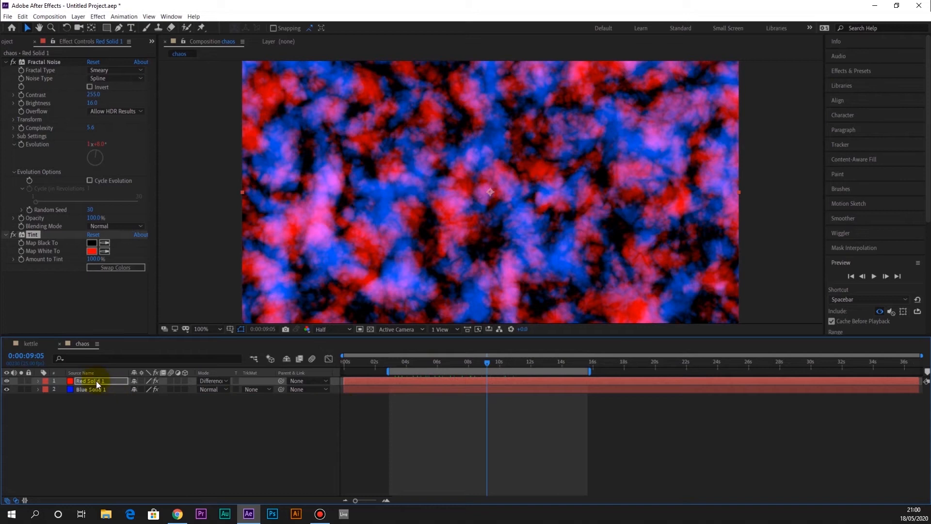
Duplicate the red solid layer itself, removing the accidental duplicate of its Tint effect
key(ctrl+d)
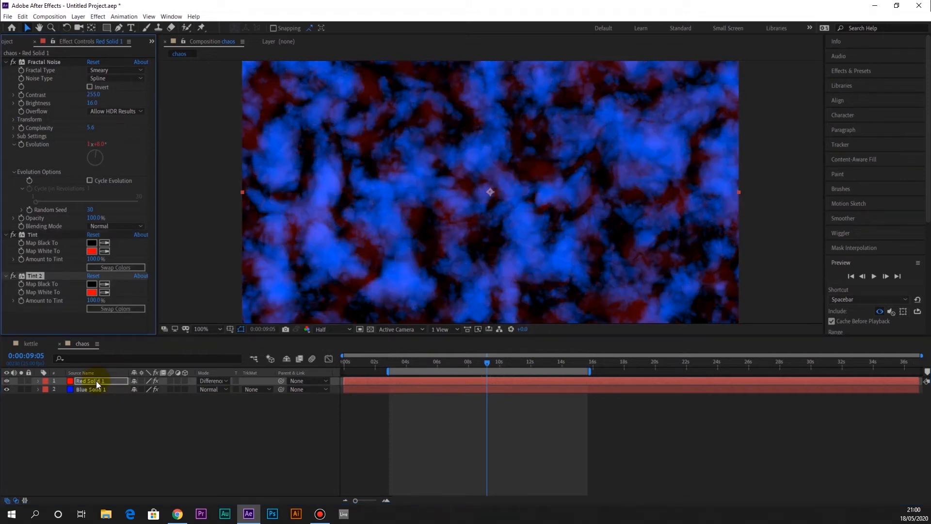
key(Delete)
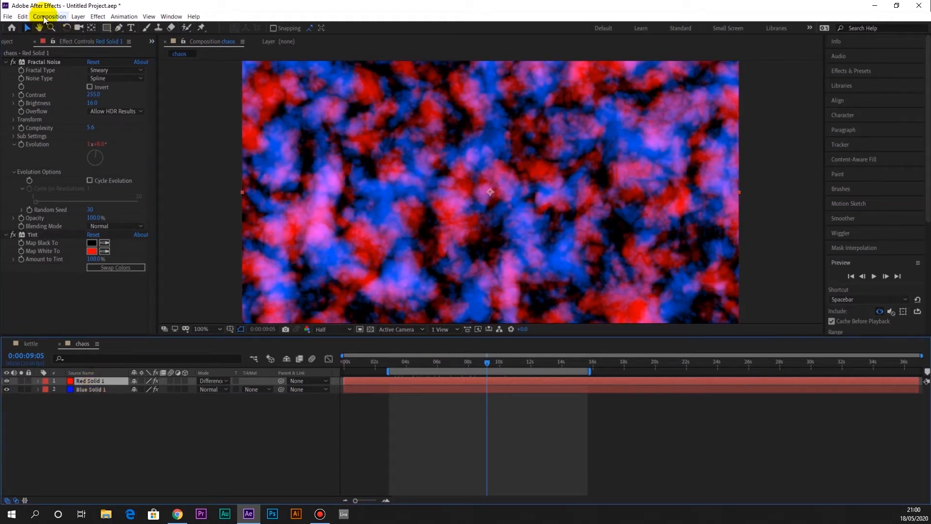
click(21, 17)
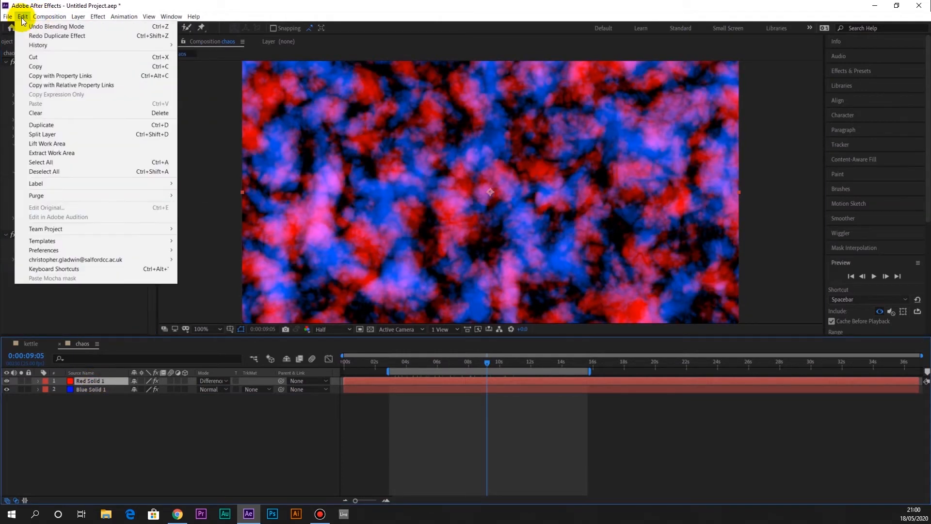
click(71, 125)
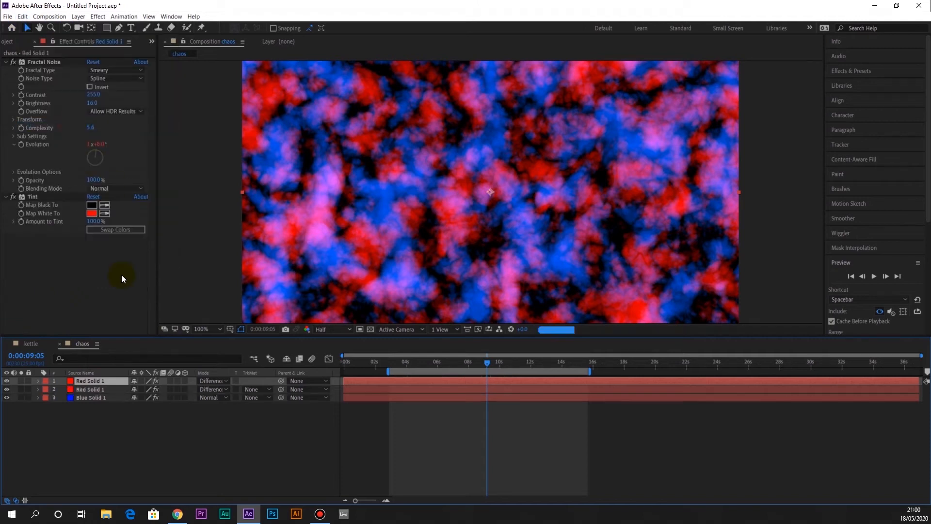
Change the upper red duplicate's solid color to green 0EFF00, creating a new solid for that layer
click(92, 382)
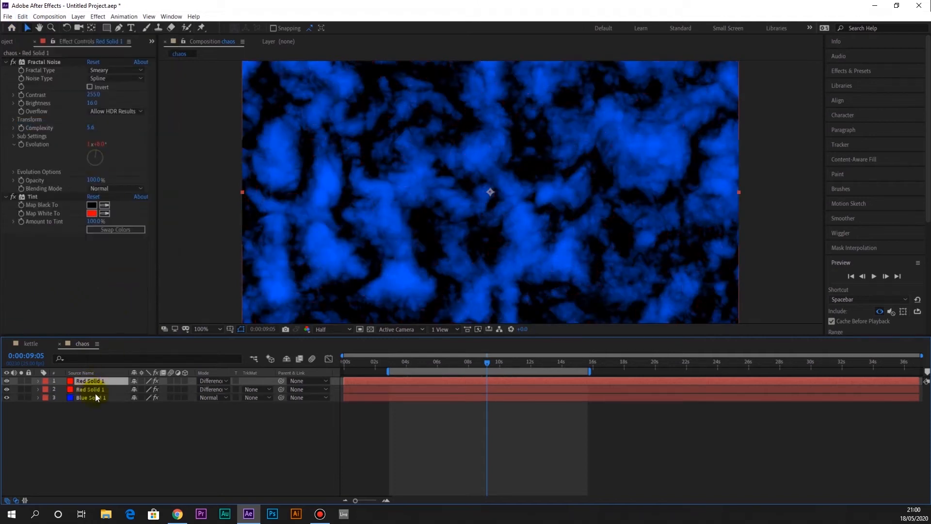
click(49, 17)
click(88, 37)
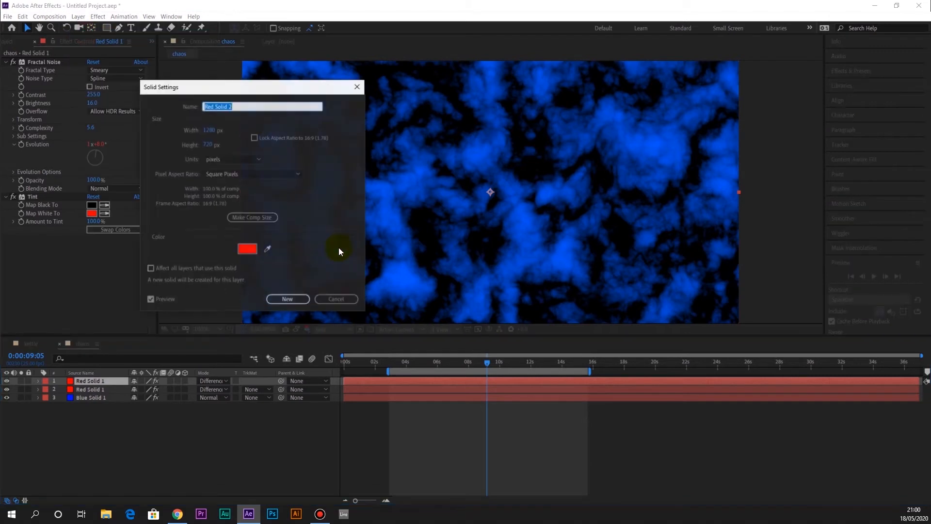
click(247, 249)
click(253, 202)
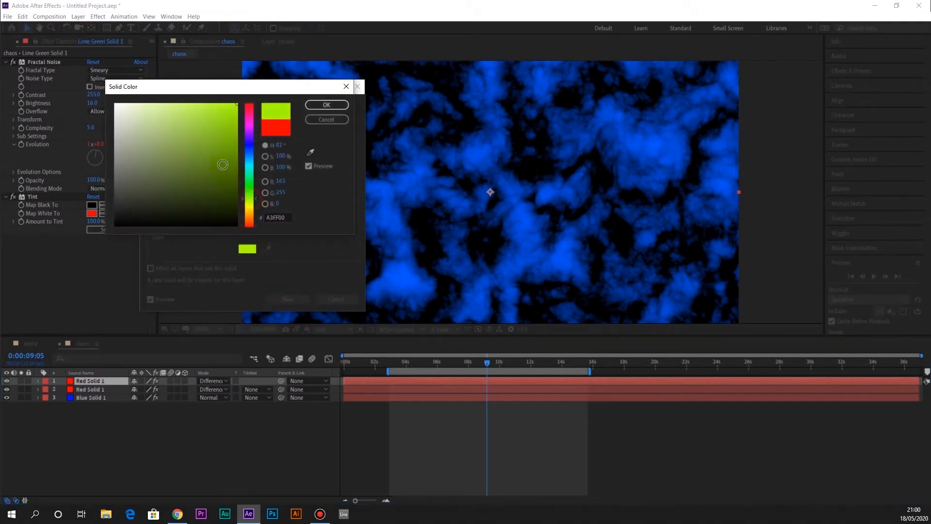
click(322, 105)
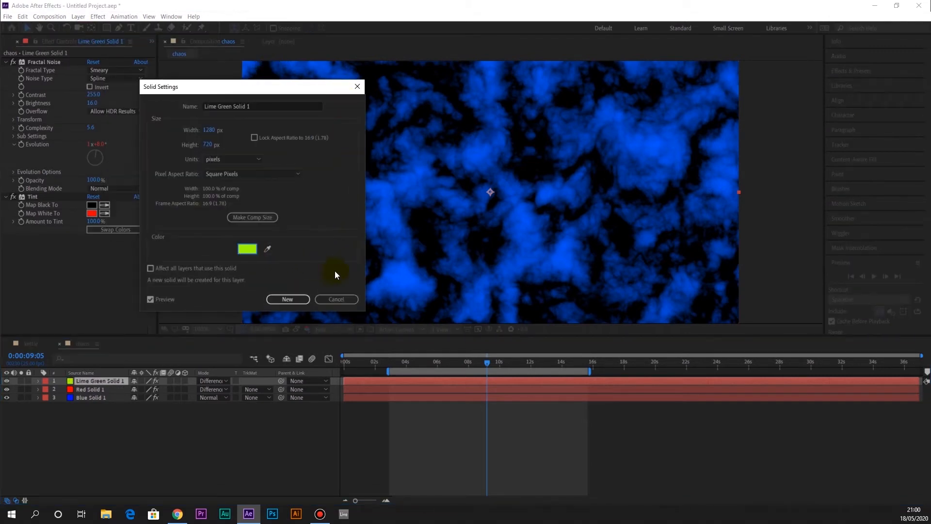
click(257, 248)
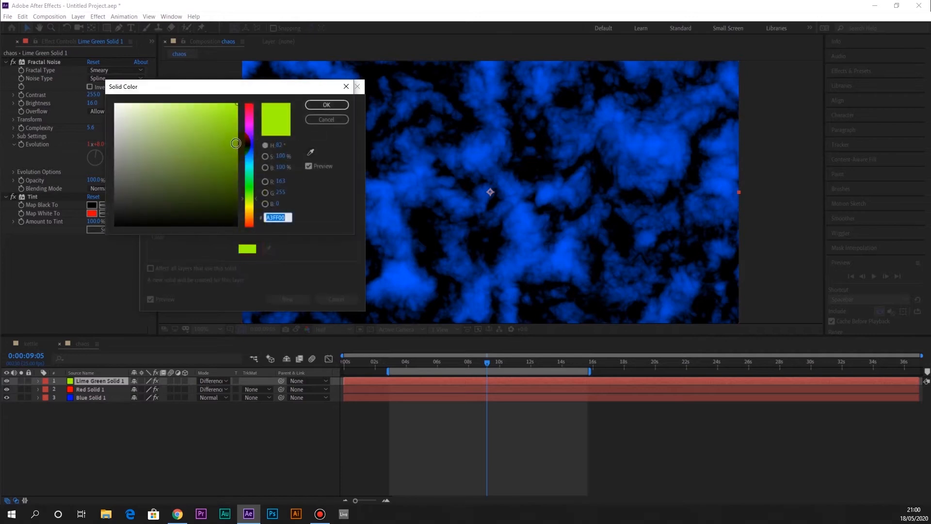
click(257, 196)
drag(257, 196, 256, 186)
drag(230, 127, 281, 79)
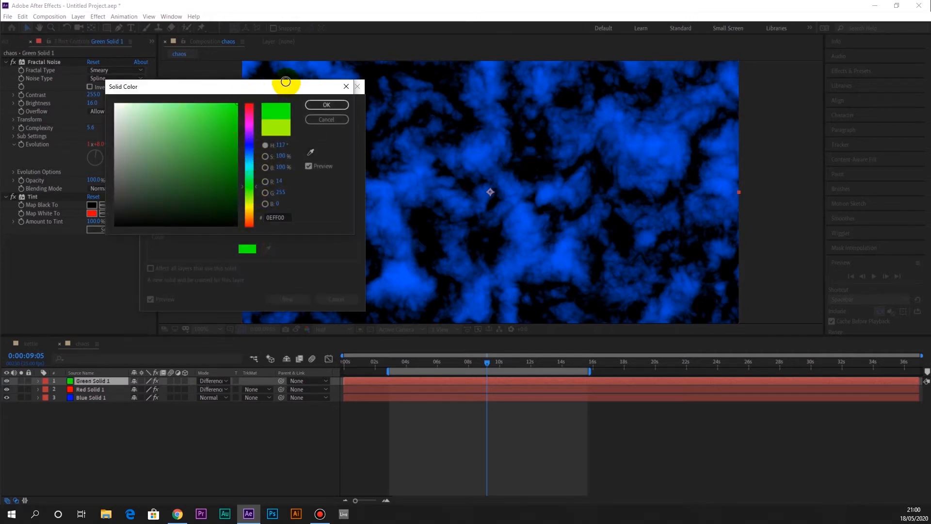
click(335, 106)
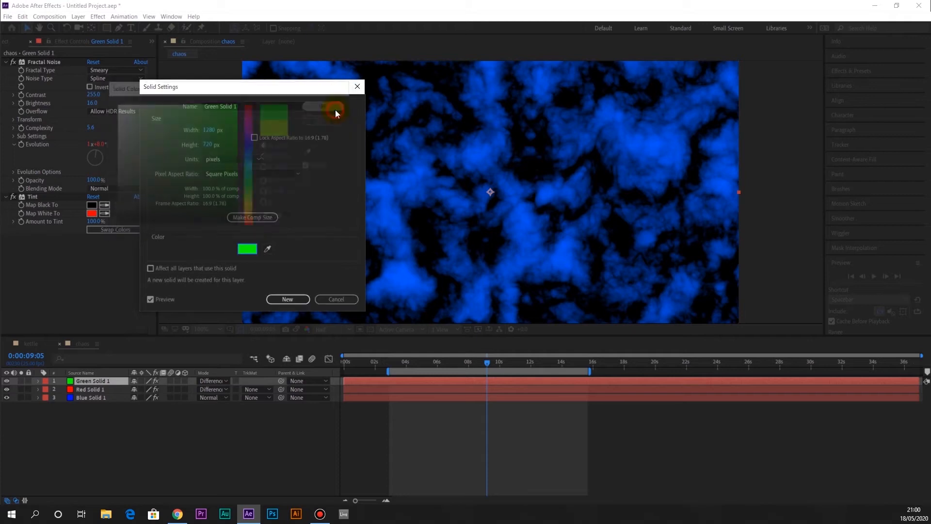
click(286, 299)
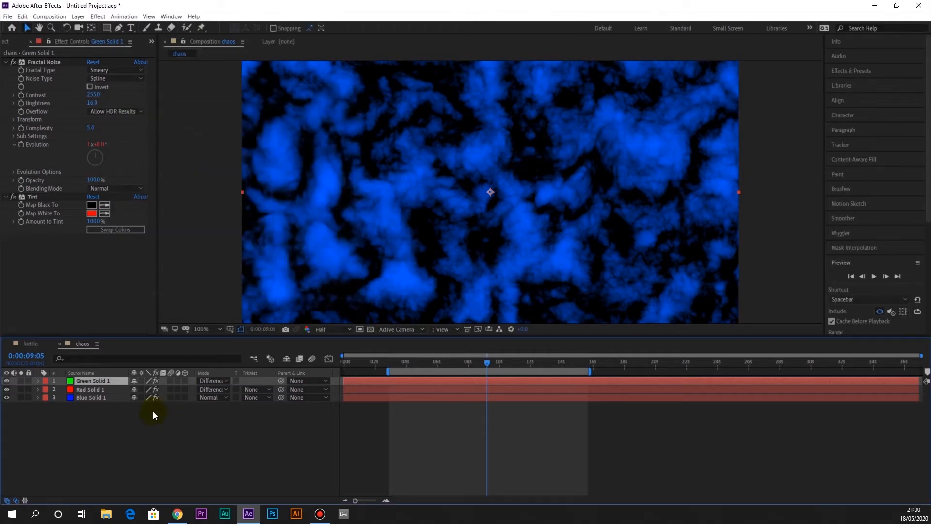
Set the green solid's Tint Map White To color to lime green 9EFF00
click(92, 214)
click(247, 198)
drag(227, 163, 265, 89)
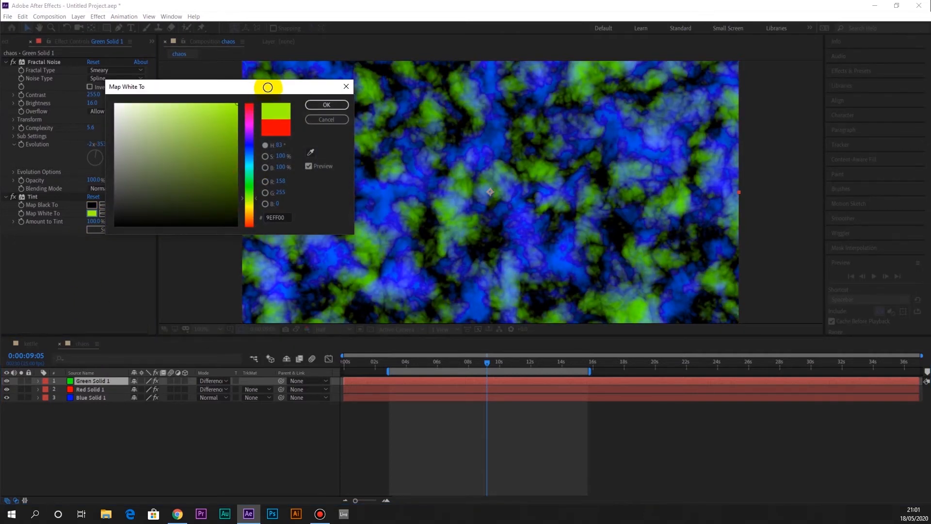
click(326, 106)
At 0:00:05:05, switch the green solid to Normal blending and set its Fractal Noise Random Seed to 460
mouse_move(410, 364)
mouse_down()
mouse_move(459, 367)
mouse_move(409, 368)
mouse_move(426, 368)
mouse_up()
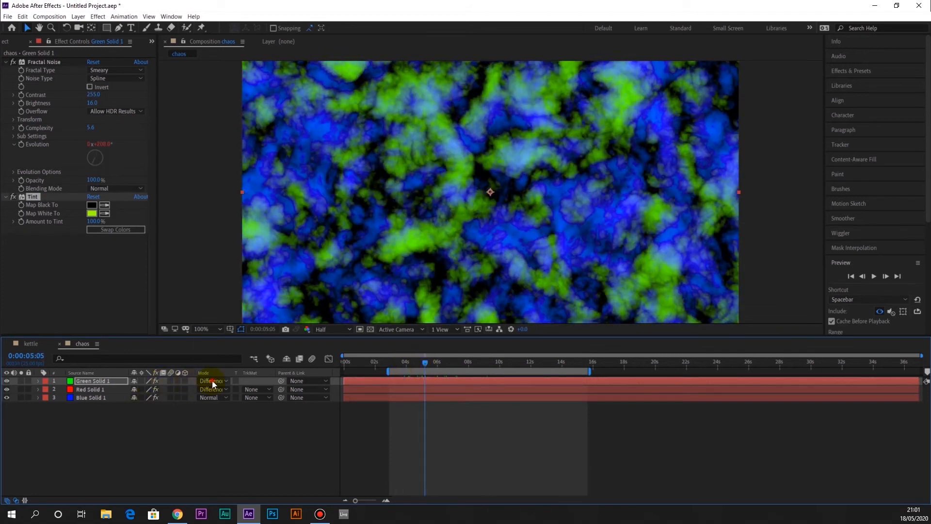
click(213, 381)
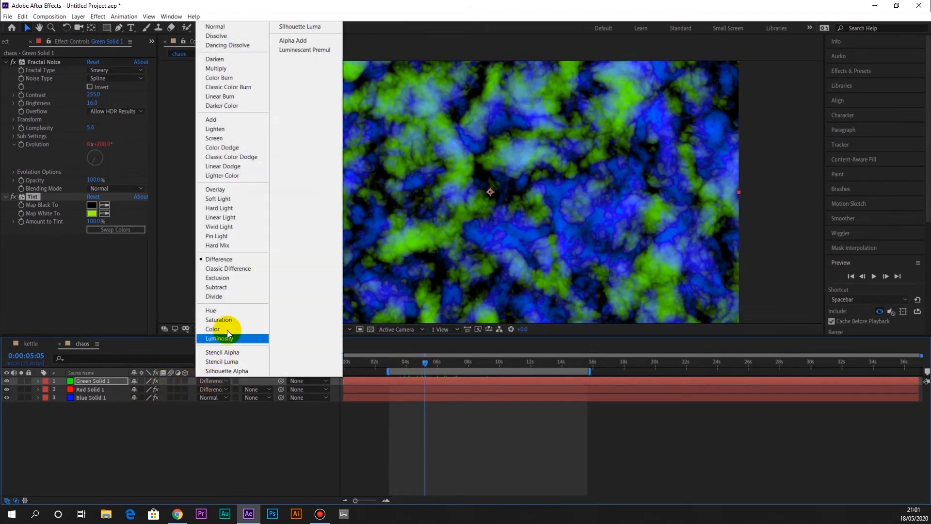
click(218, 28)
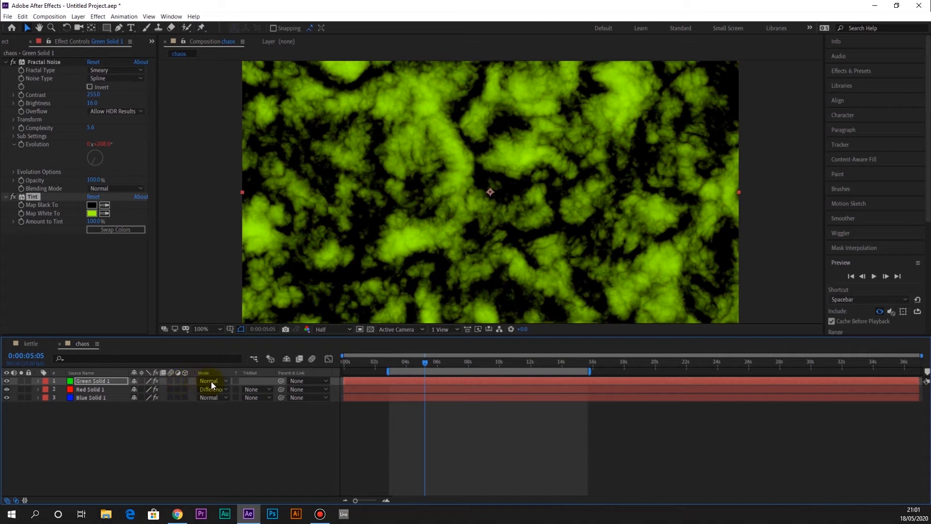
click(78, 391)
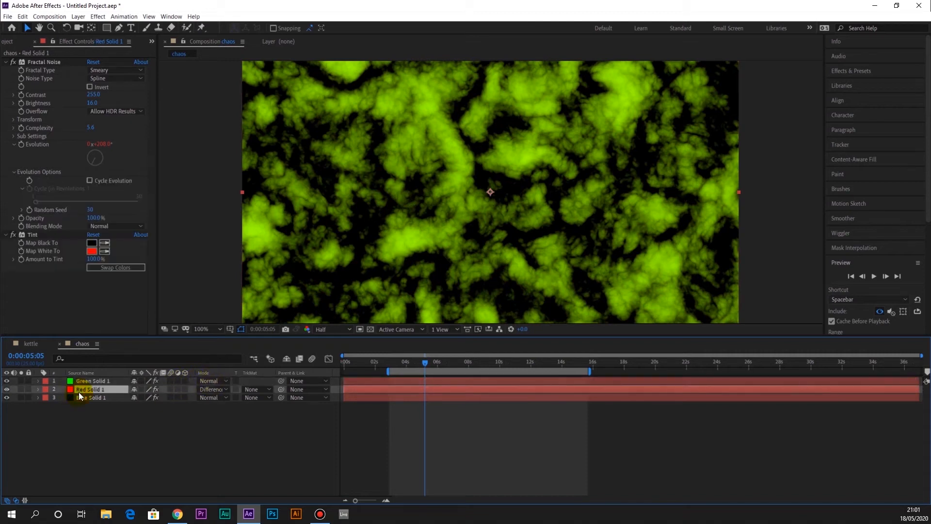
click(92, 381)
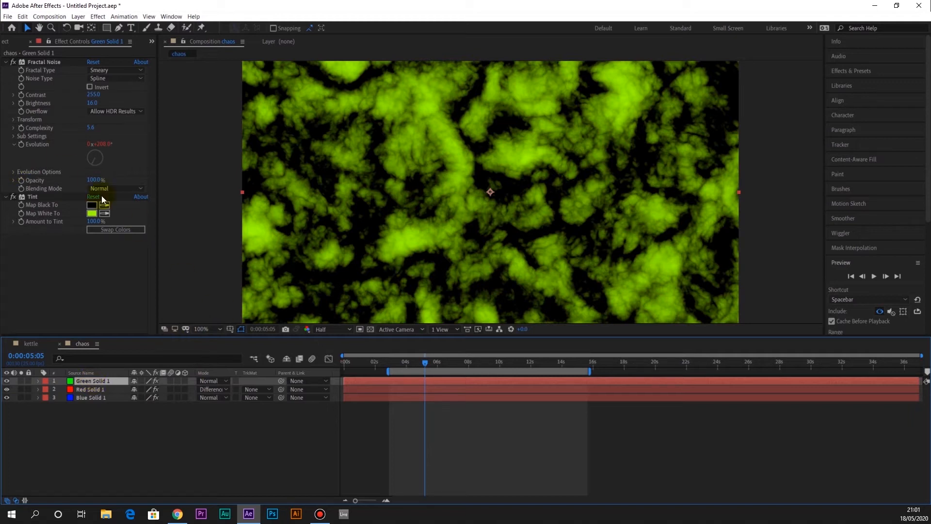
click(14, 171)
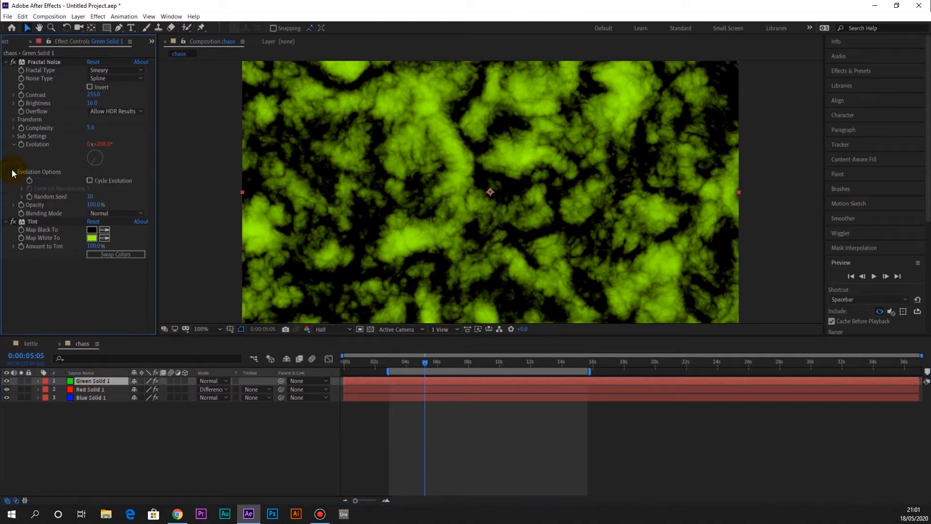
drag(89, 198, 111, 196)
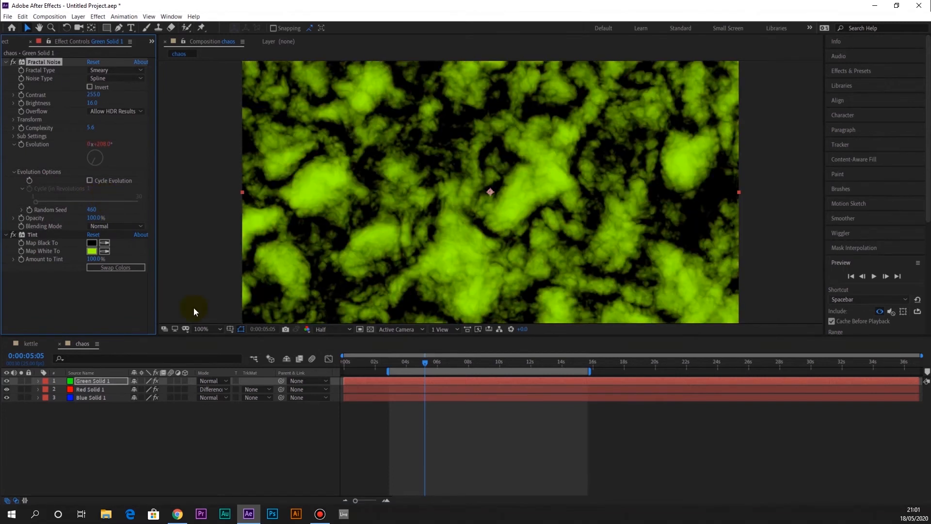
Set the green solid's blending mode to Difference and preview the combined three-color noise
click(225, 381)
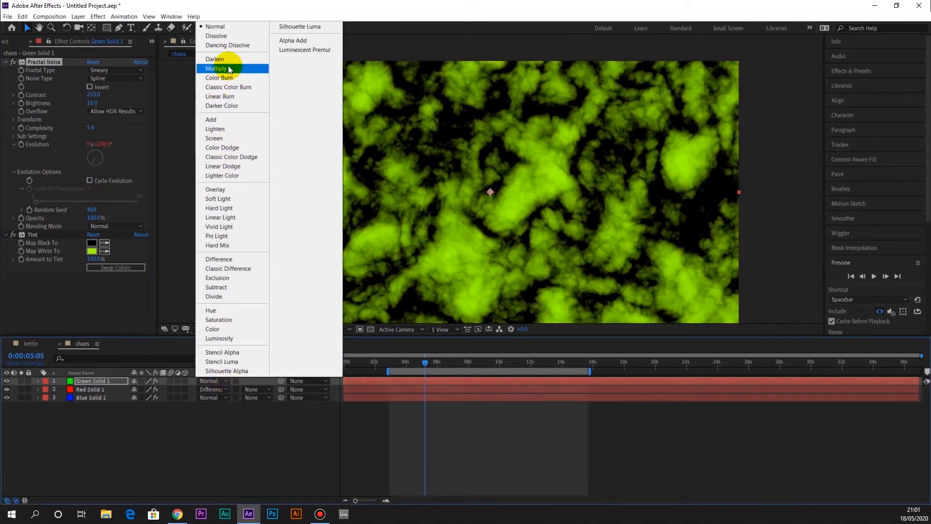
click(241, 259)
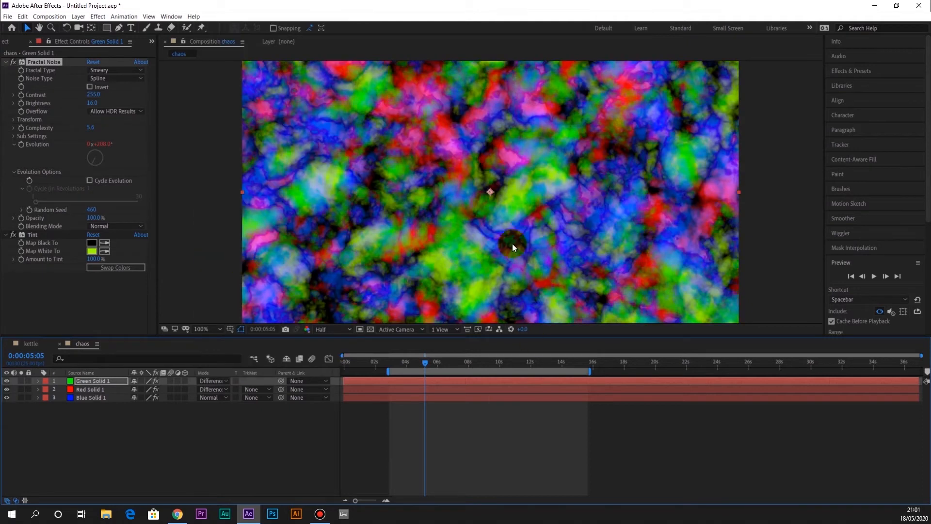
mouse_move(426, 363)
mouse_down()
mouse_move(536, 368)
mouse_move(429, 373)
mouse_up()
key(space)
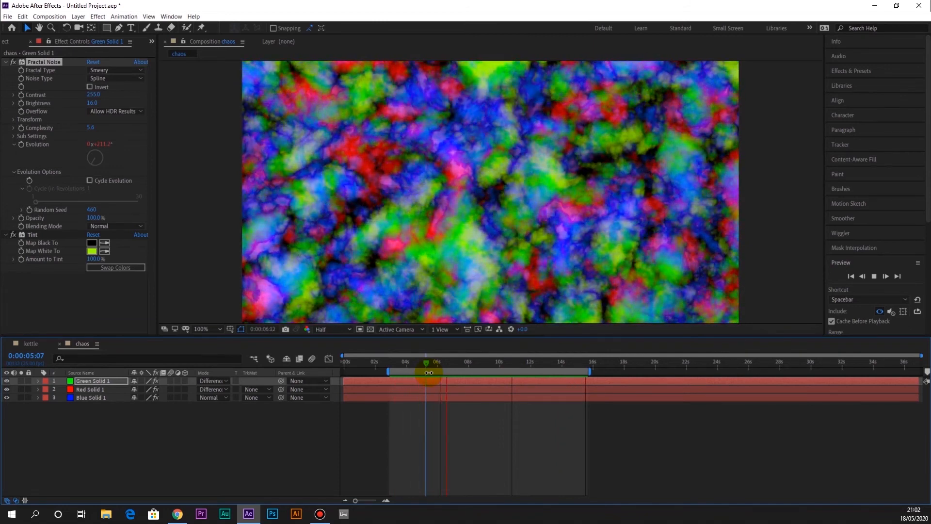
Add the chaos composition to the render queue and render it as chaos.avi in the tuts folder
click(49, 16)
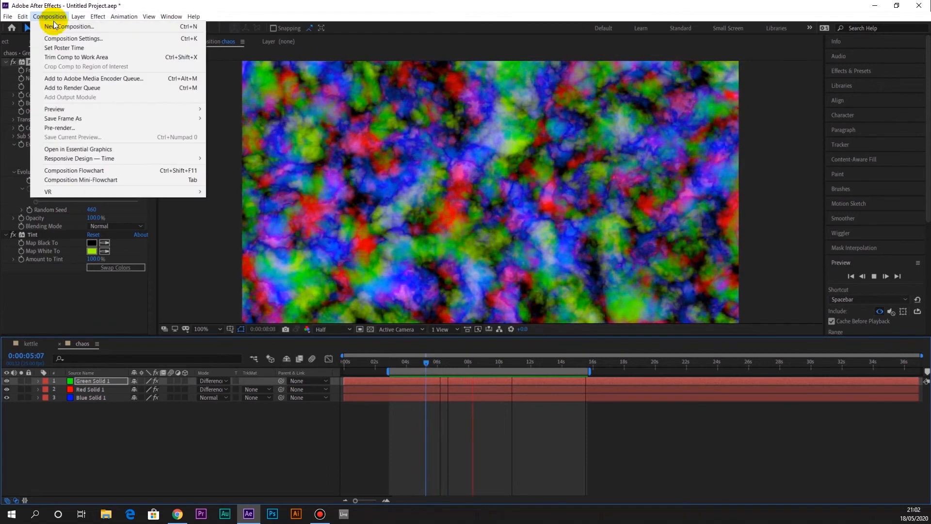
click(106, 89)
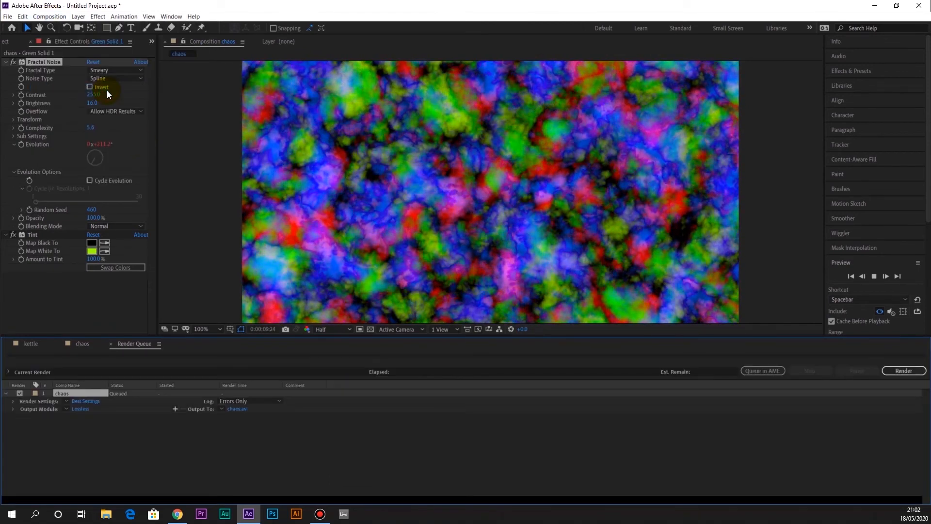
click(238, 409)
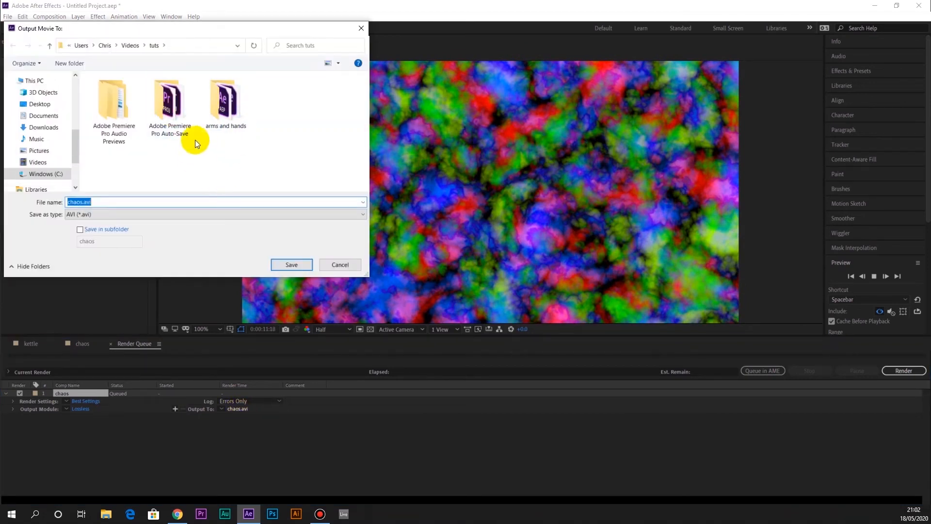
click(291, 264)
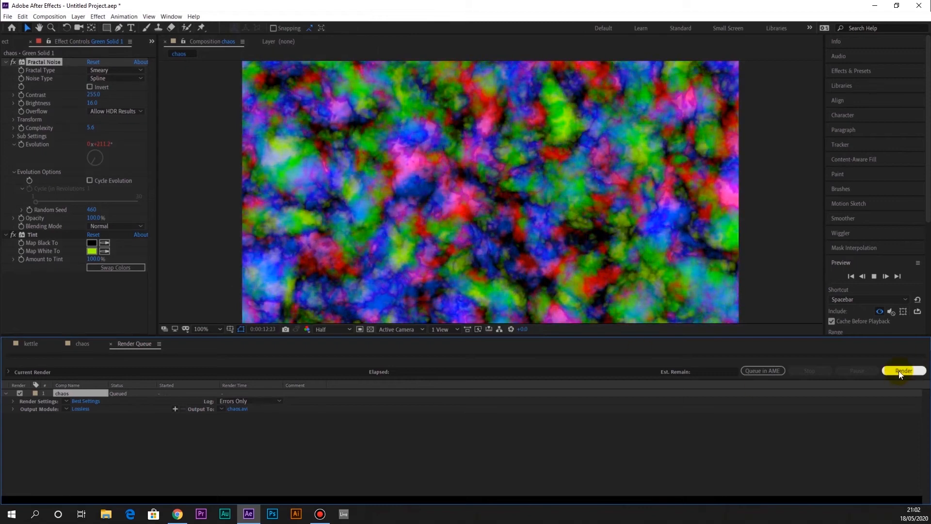
click(898, 371)
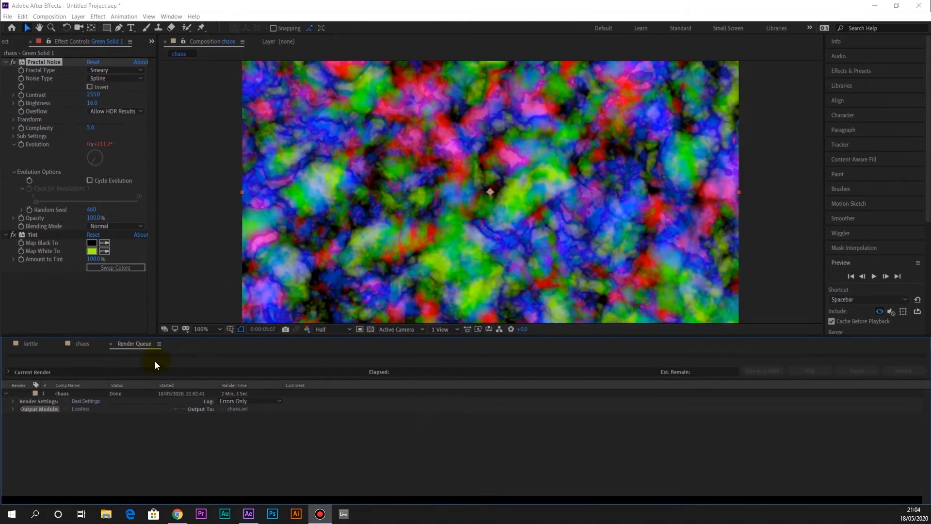
Return to the kettle composition and import chaos.avi from the tuts folder into the project
click(31, 344)
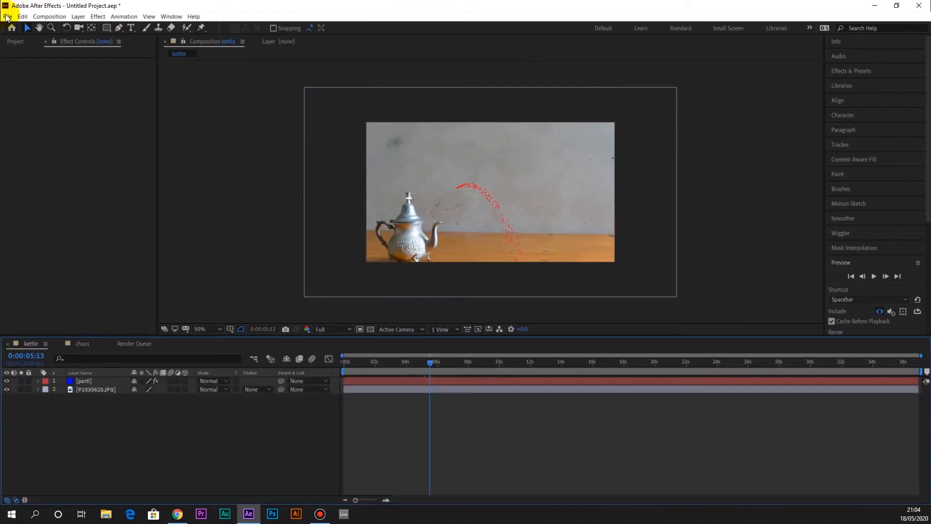
click(9, 18)
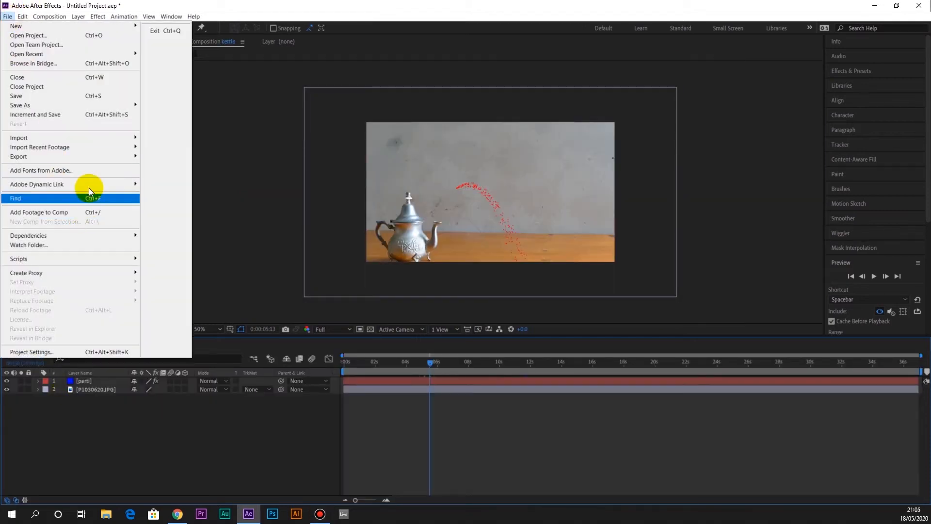
mouse_move(100, 137)
click(151, 137)
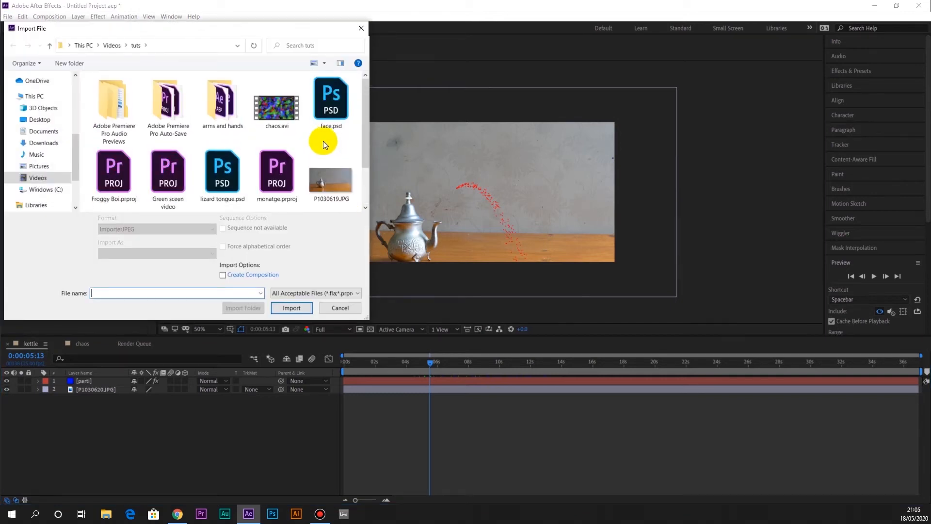
click(287, 119)
click(292, 308)
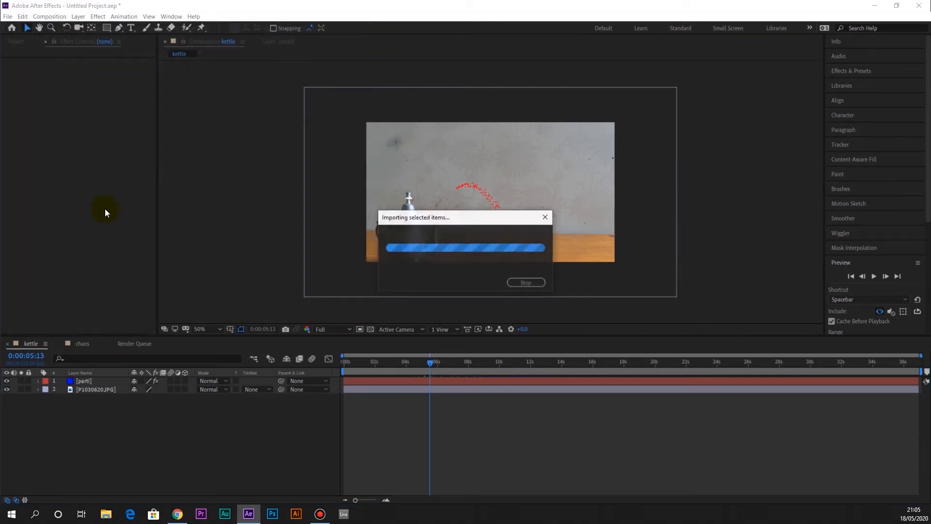
Add chaos.avi to the kettle composition as the bottom layer, beneath the teapot photo
drag(48, 137, 90, 407)
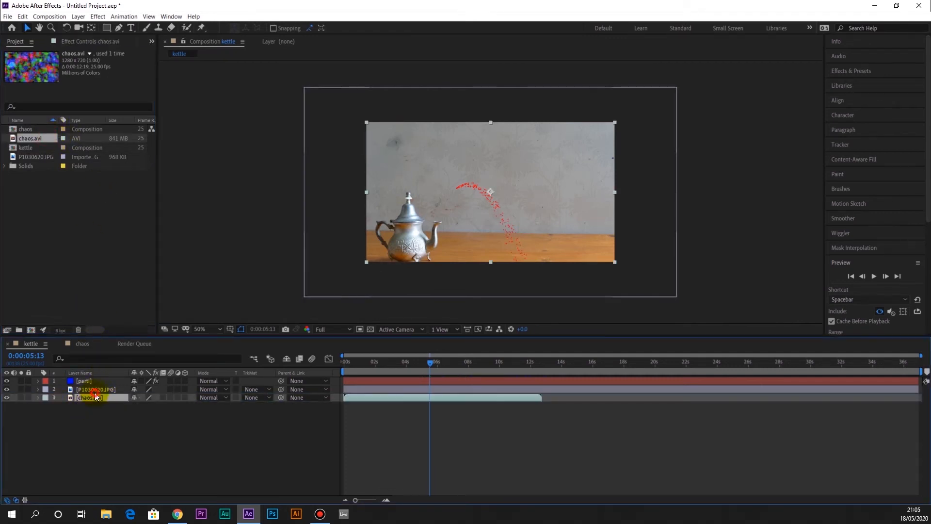
key(ctrl+Up)
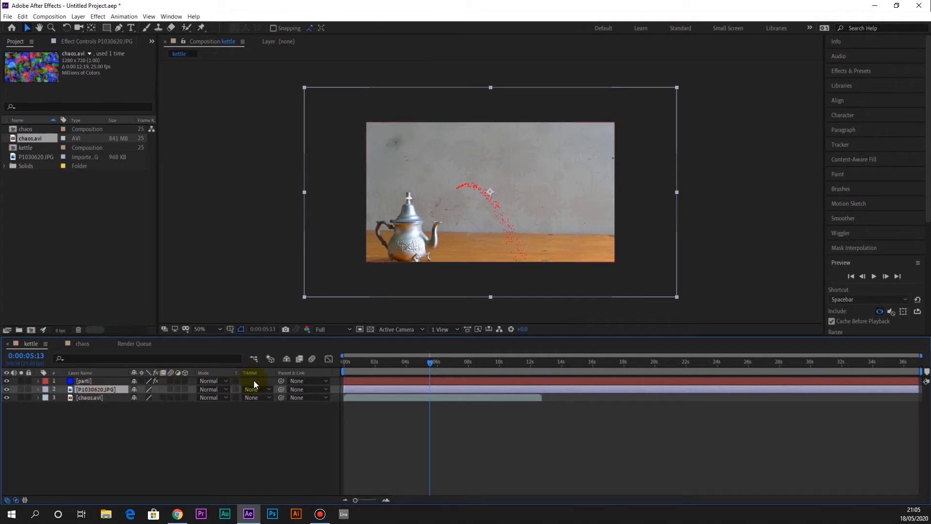
click(91, 398)
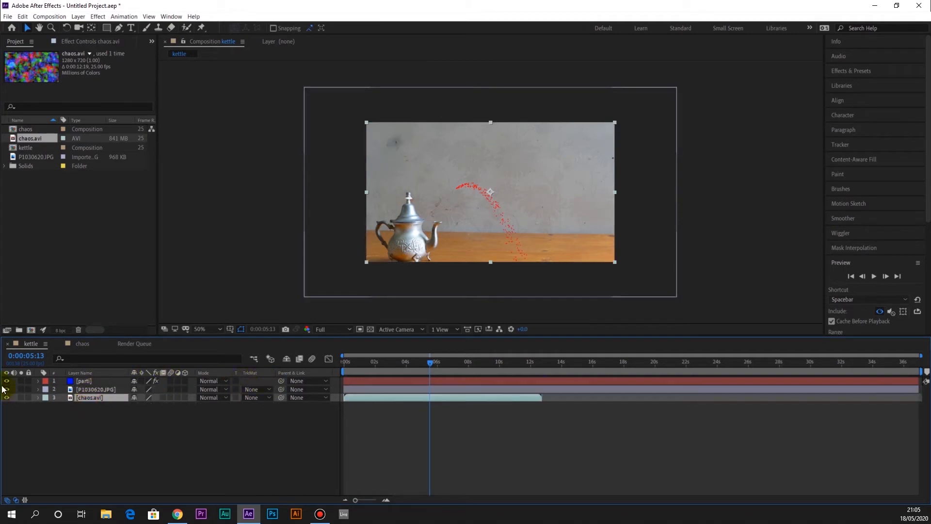
Hide the parti and teapot photo layers so that only chaos.avi shows in the composition
drag(6, 390, 6, 382)
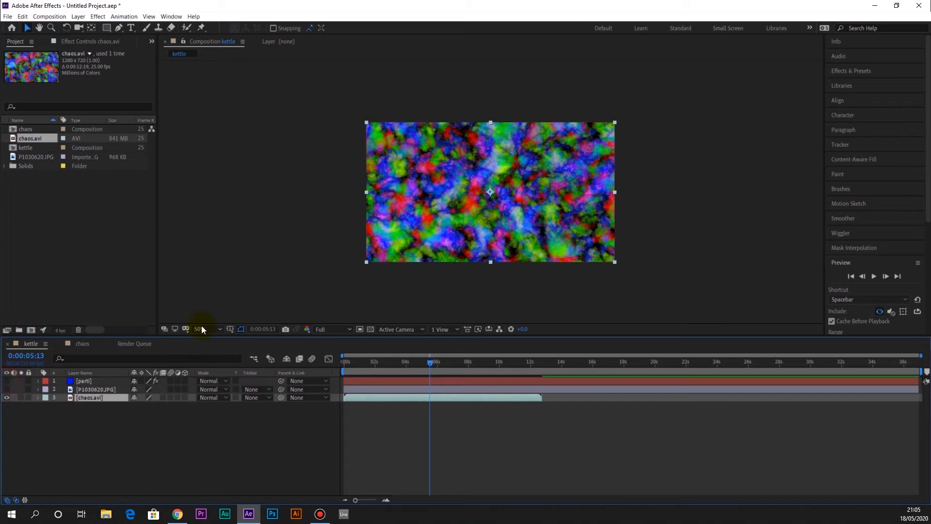
key(.)
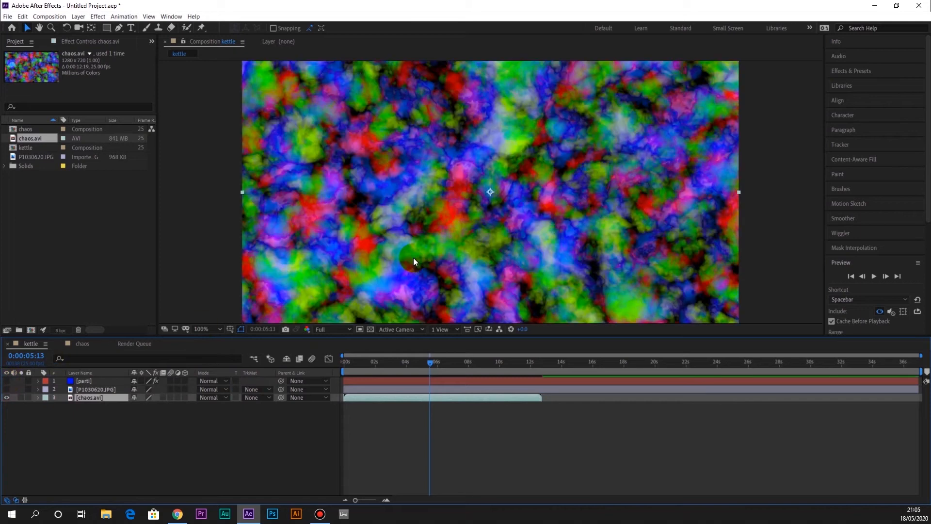
click(7, 390)
click(6, 381)
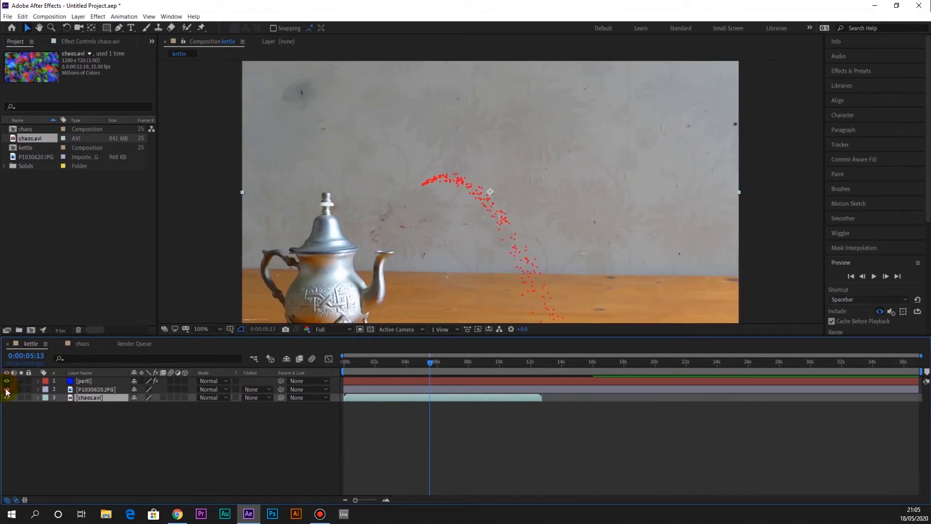
click(6, 390)
click(7, 381)
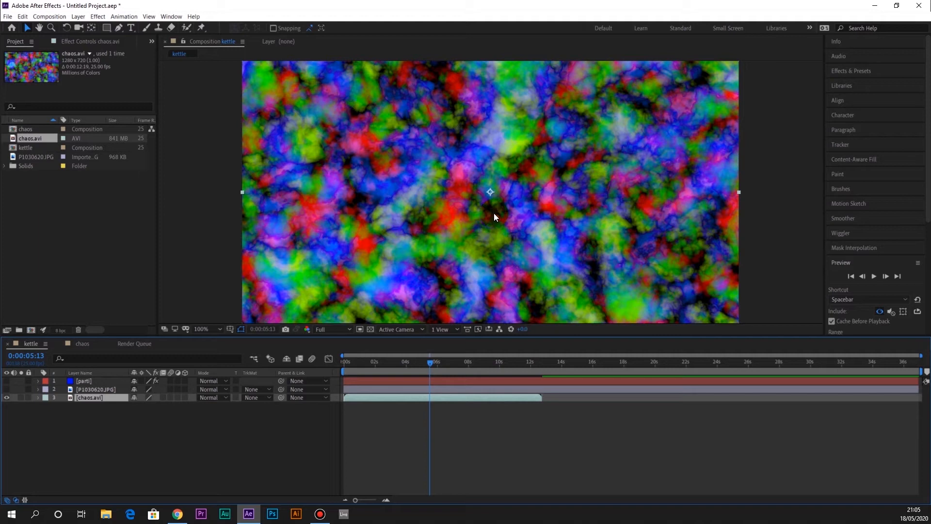
Draw a small, roughly round closed Pen mask at the centre of the chaos.avi layer
click(119, 29)
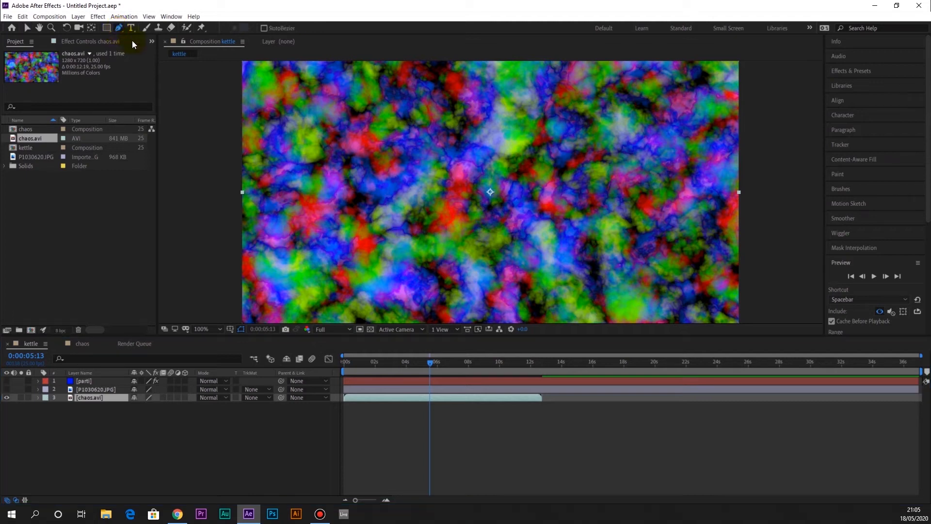
mouse_move(477, 182)
mouse_down()
mouse_move(467, 204)
mouse_move(497, 198)
mouse_move(501, 187)
mouse_move(489, 181)
mouse_up()
click(479, 182)
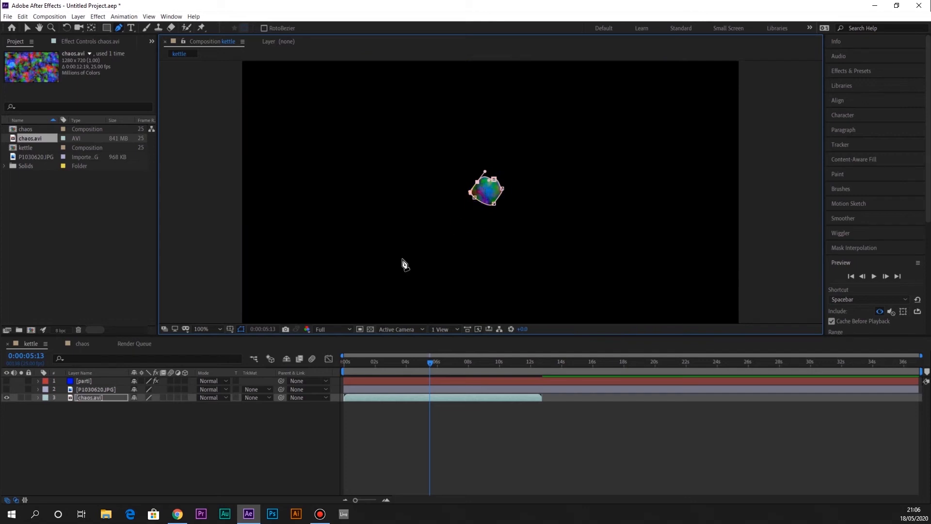
Show the parti and teapot photo layers again and move chaos.avi between them in the layer stack
click(106, 382)
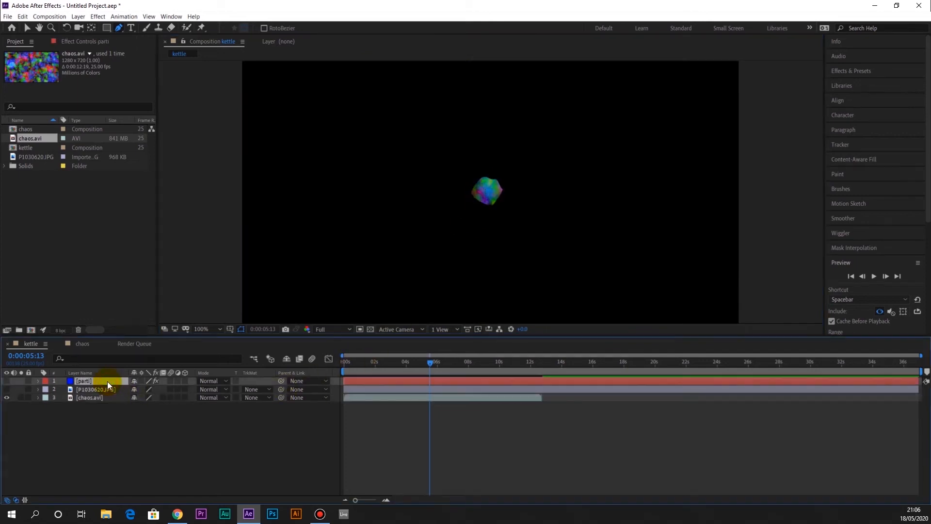
click(7, 389)
click(7, 382)
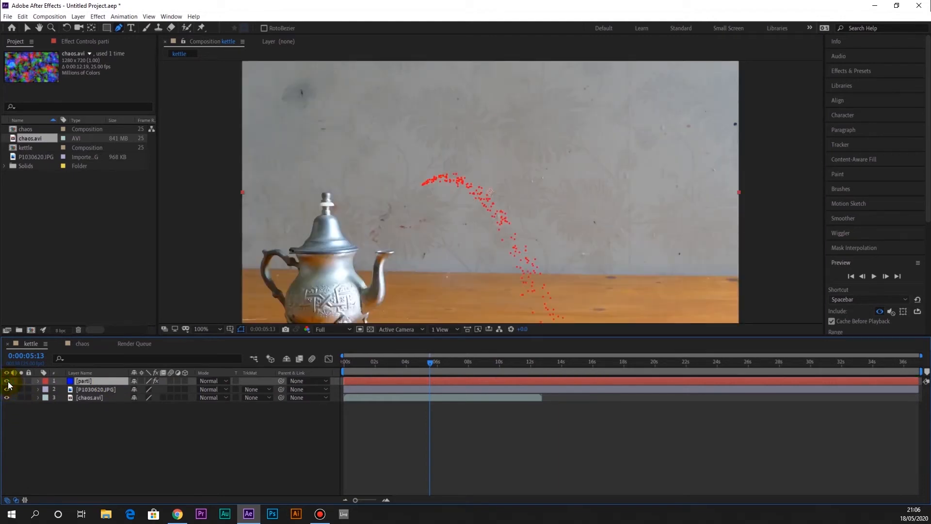
drag(85, 397, 88, 387)
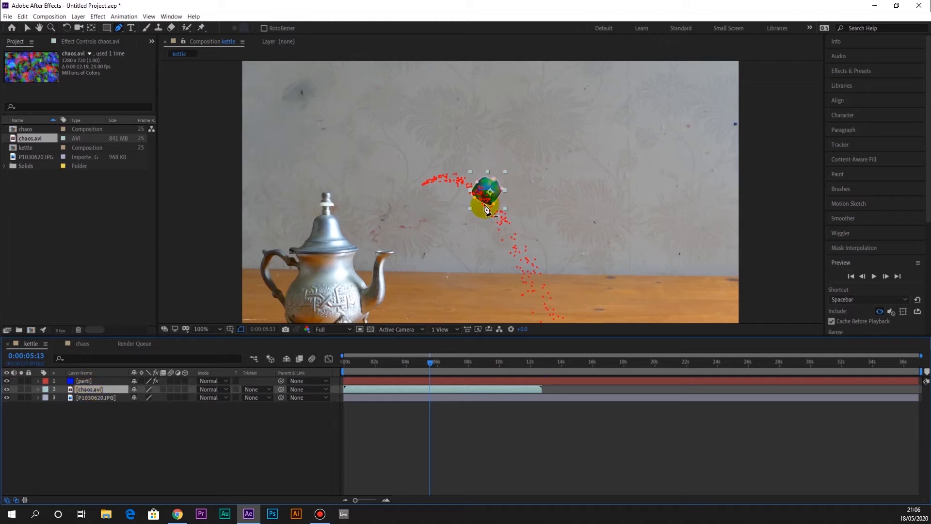
Set the parti layer's Particle Playground Layer Map to use chaos.avi with its Masks
click(81, 382)
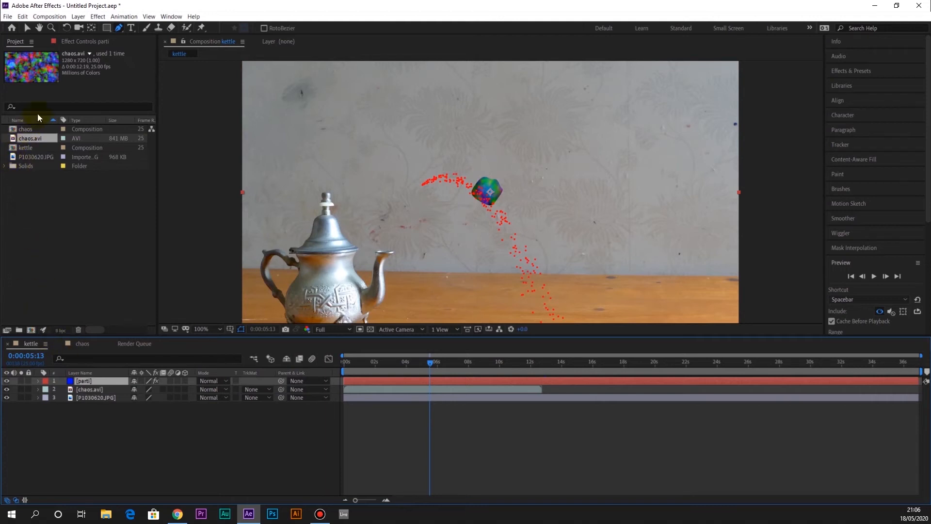
click(77, 41)
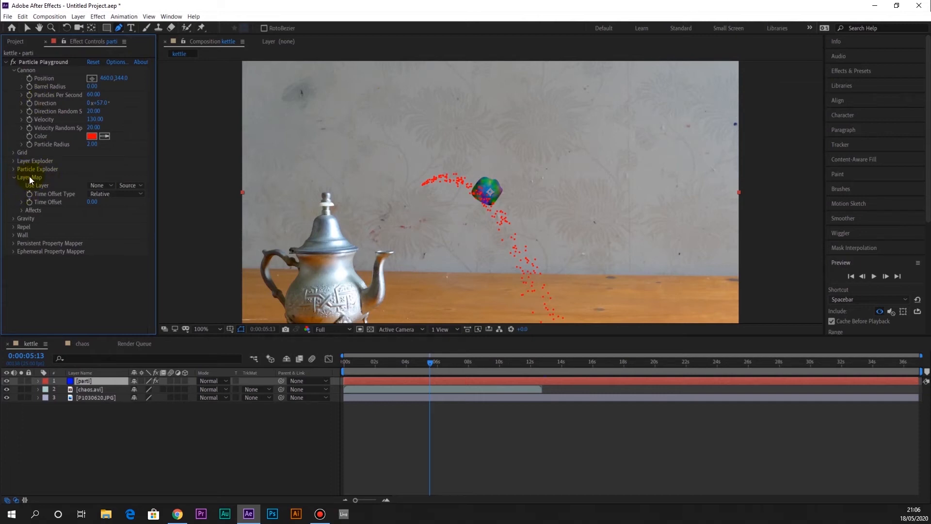
click(106, 188)
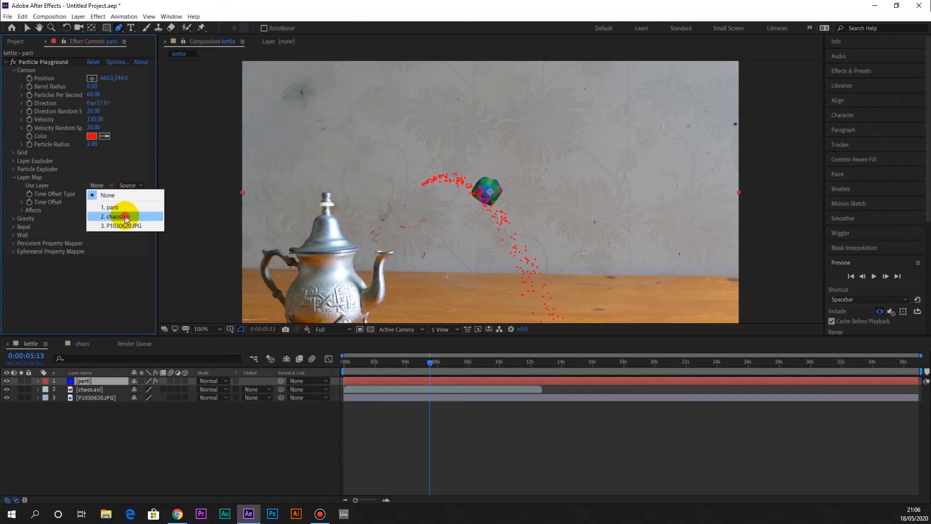
click(125, 216)
click(133, 185)
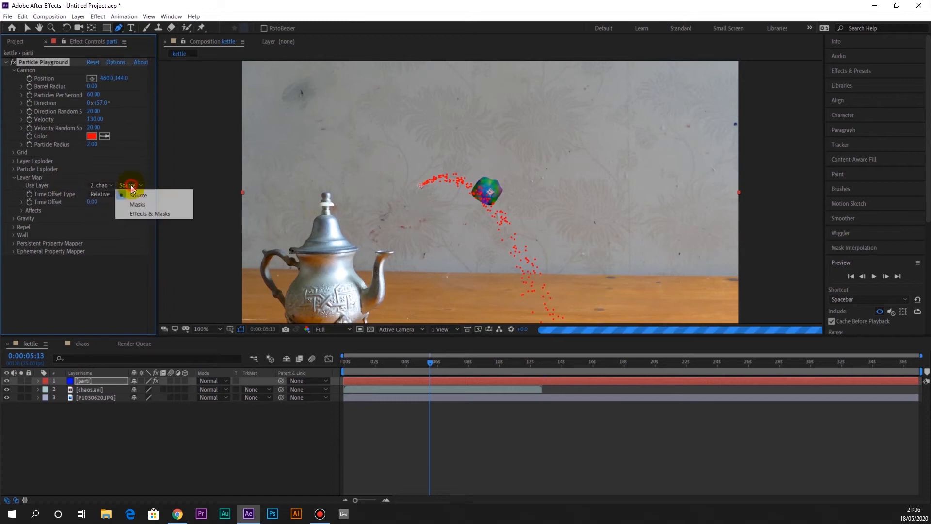
click(136, 204)
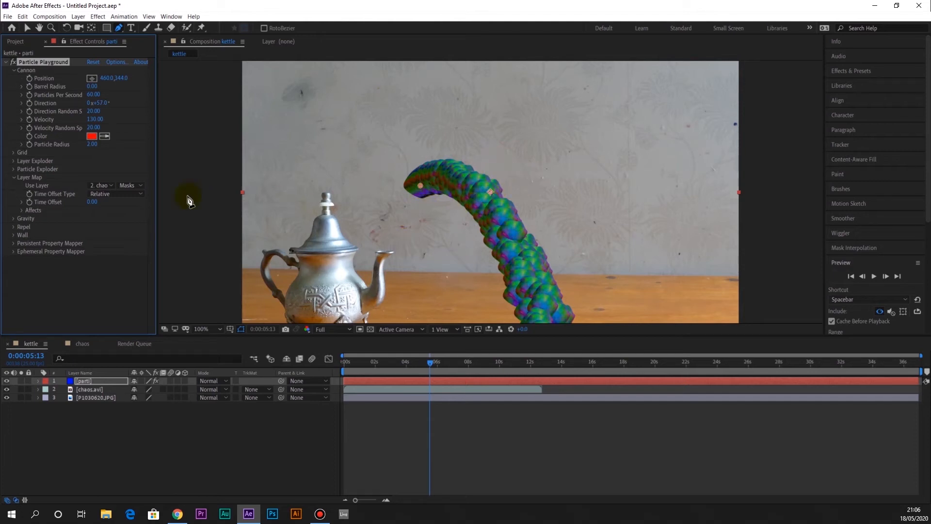
Set the Layer Map's layer input back to Source and Use Layer back to None
click(128, 184)
click(132, 193)
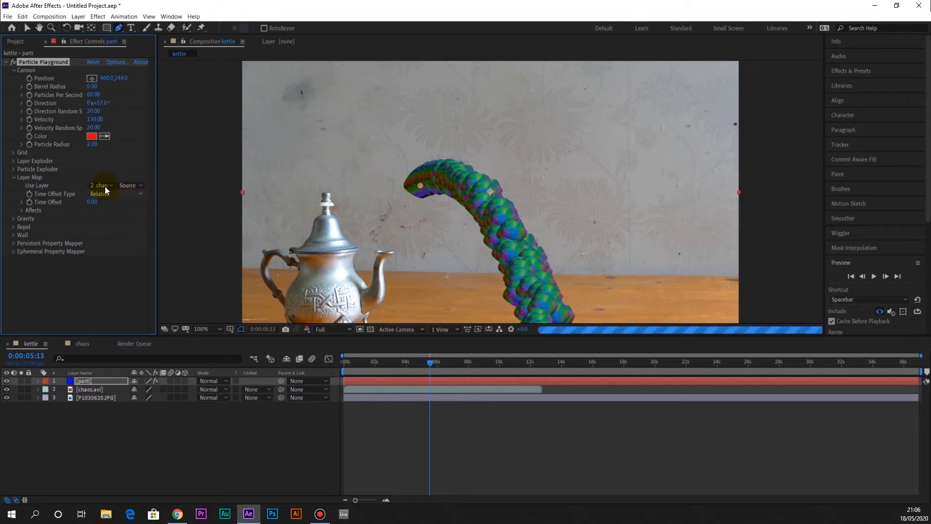
click(104, 185)
click(109, 194)
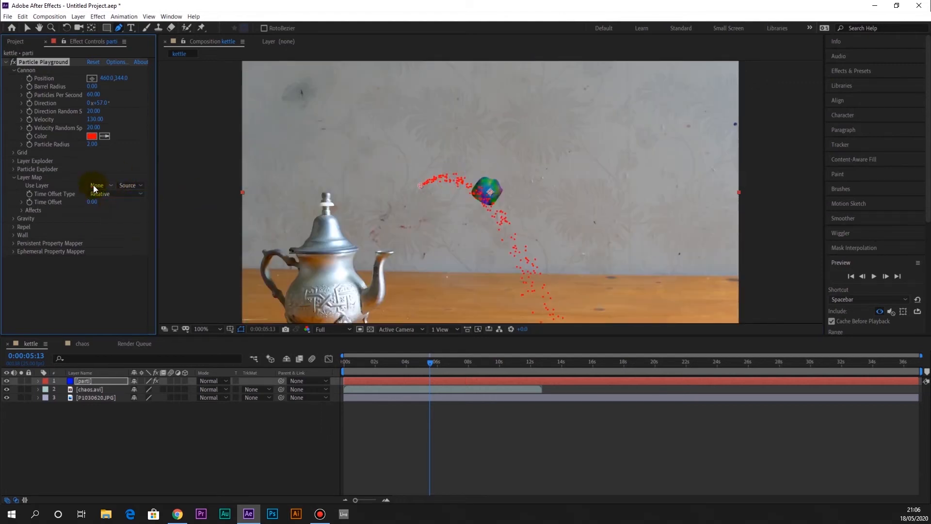
Reassign chaos.avi as the Layer Map's Use Layer and switch its input from Source to Masks
click(96, 185)
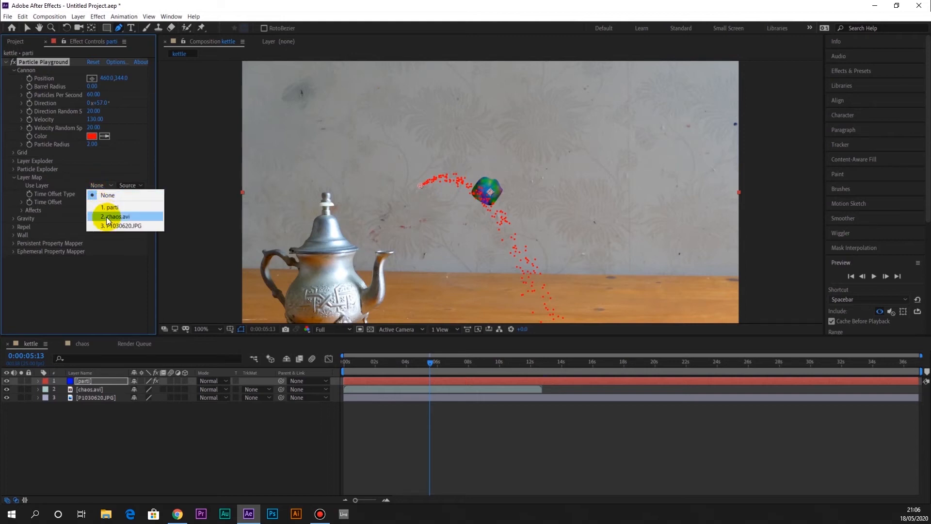
click(107, 216)
click(129, 186)
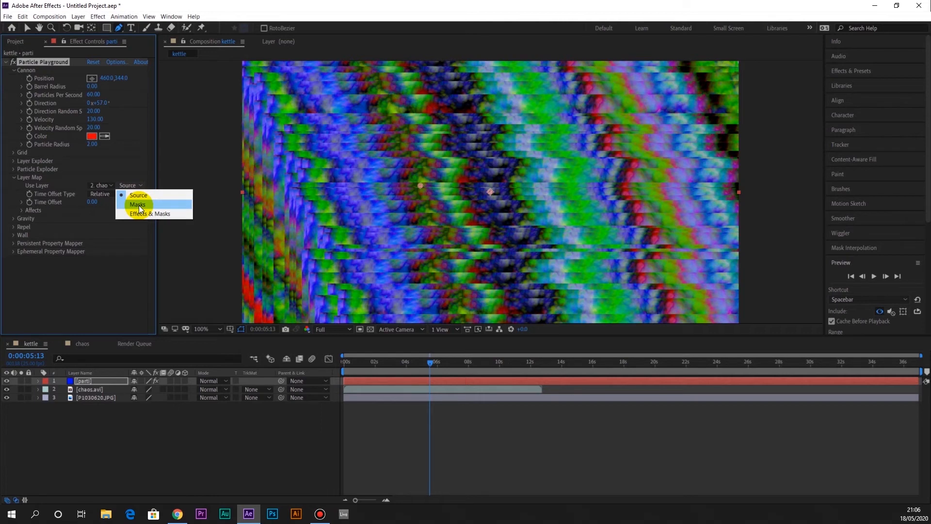
click(139, 206)
Trim the work area to about 1.5 to 6 seconds and preview the textured particle stream
drag(385, 373, 355, 373)
drag(918, 368, 442, 370)
drag(340, 371, 367, 371)
key(space)
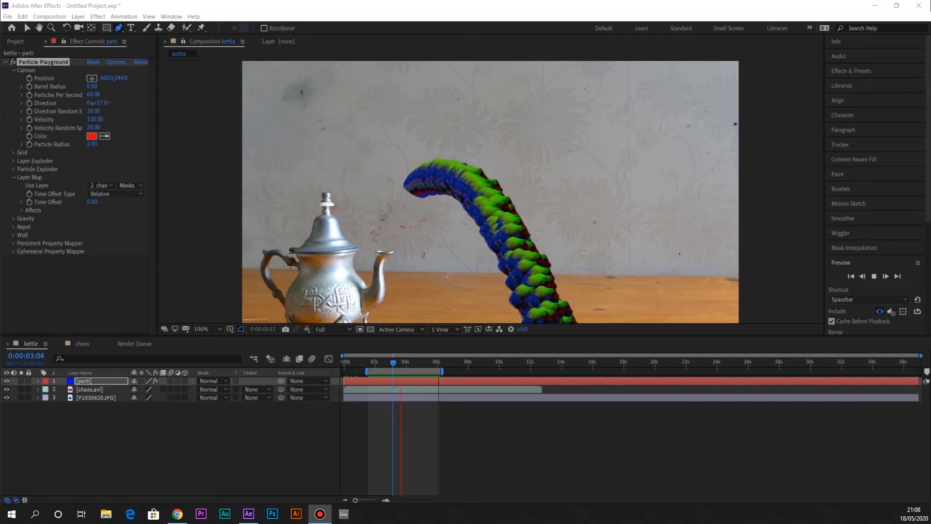
Stop the preview and move the particle cannon onto the teapot's spout tip, at position 371, 505
click(418, 187)
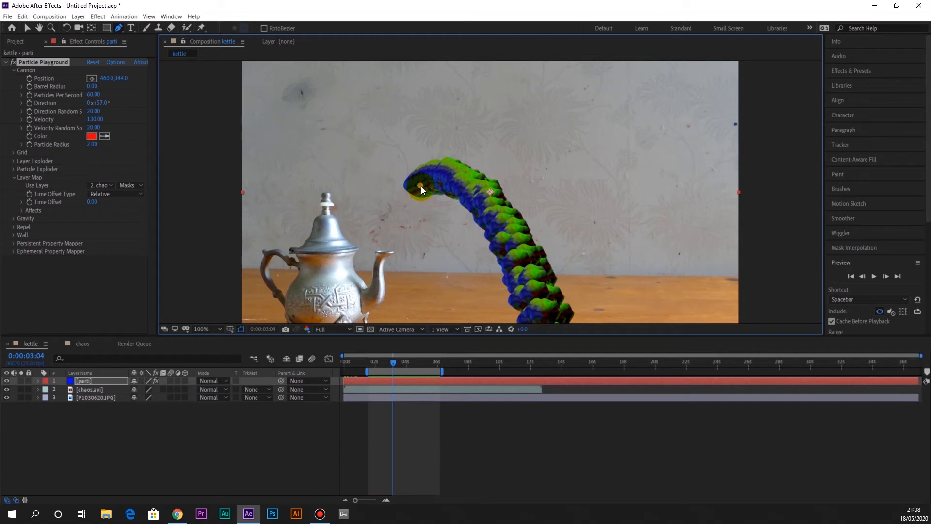
drag(420, 185, 387, 248)
drag(387, 248, 385, 248)
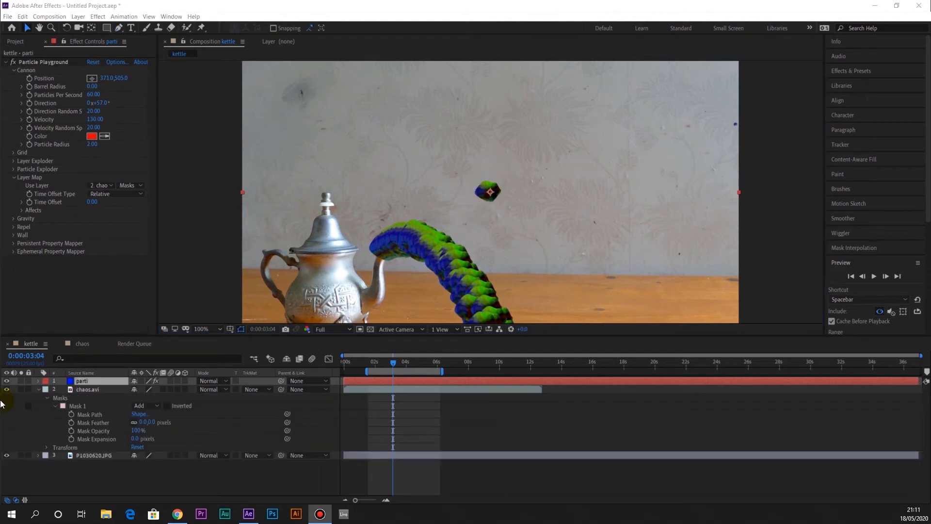
Shrink Mask 1 on the chaos.avi layer and soften its edge by raising the Mask Feather
click(95, 389)
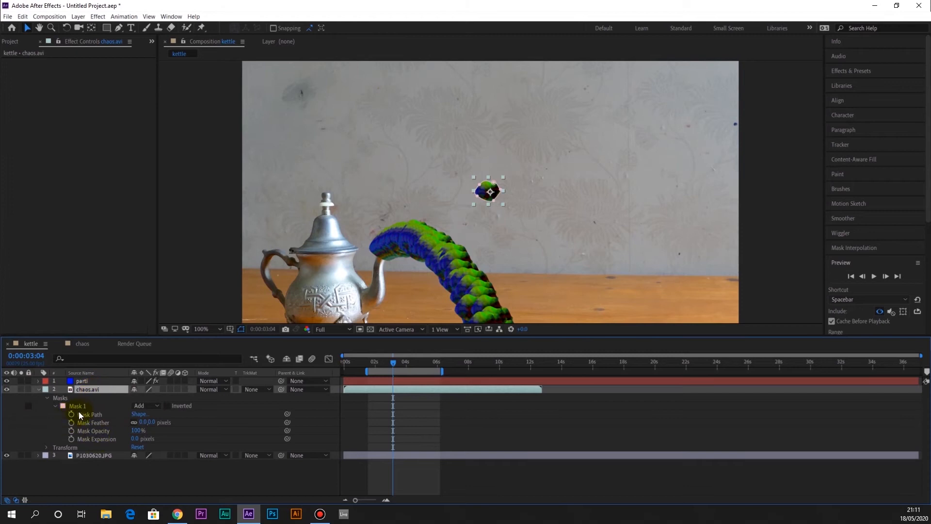
click(78, 405)
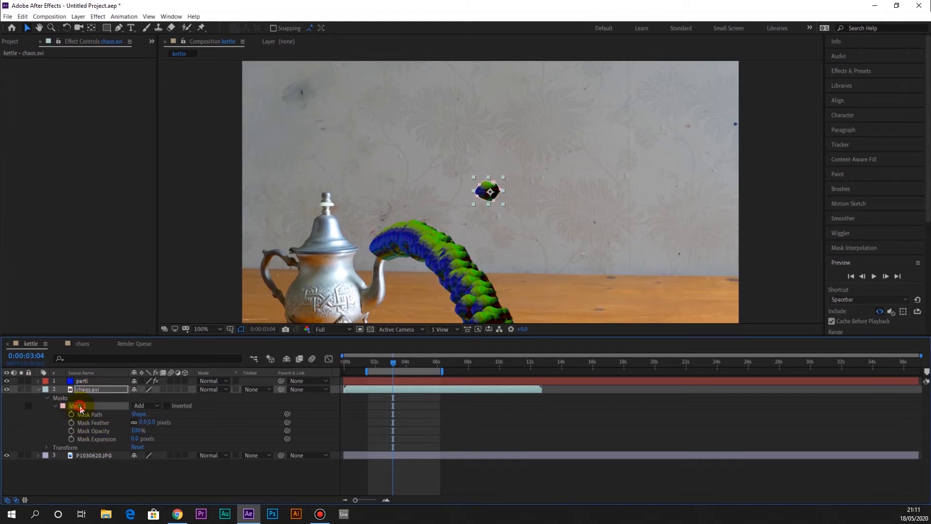
click(6, 382)
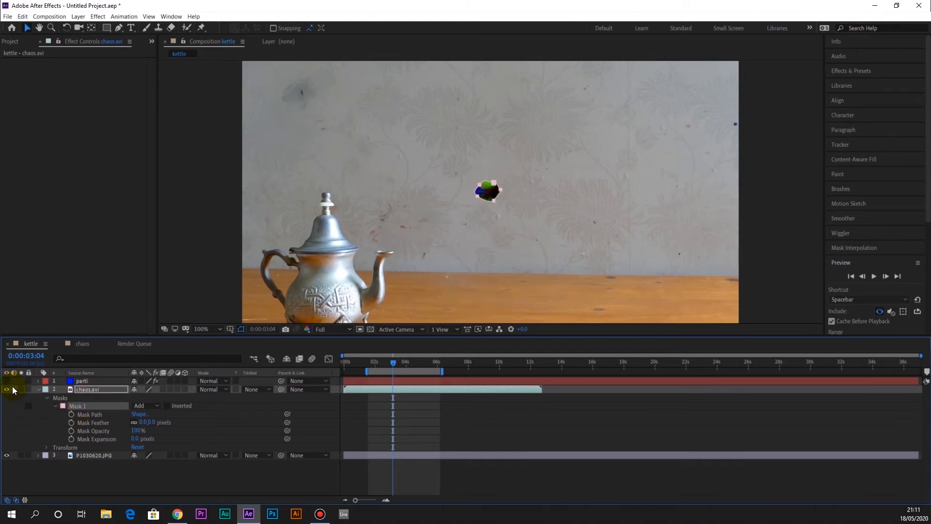
click(6, 382)
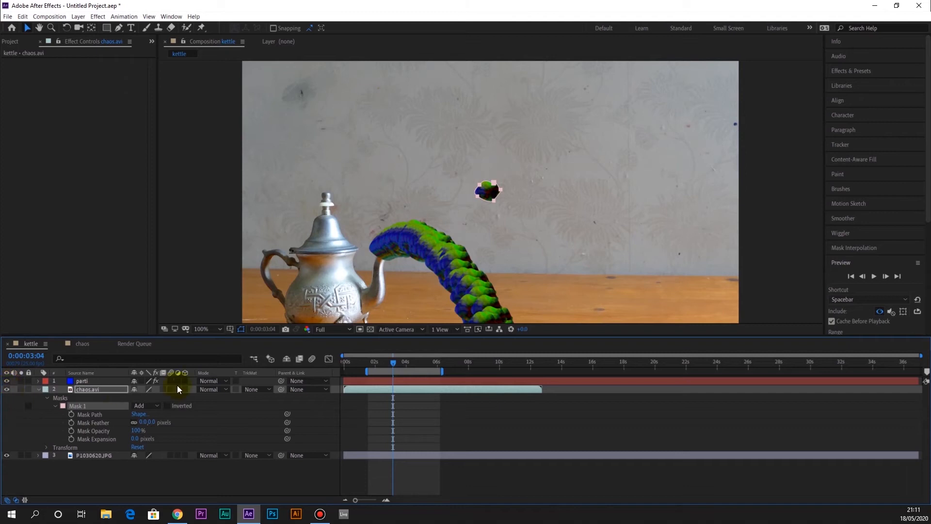
click(488, 203)
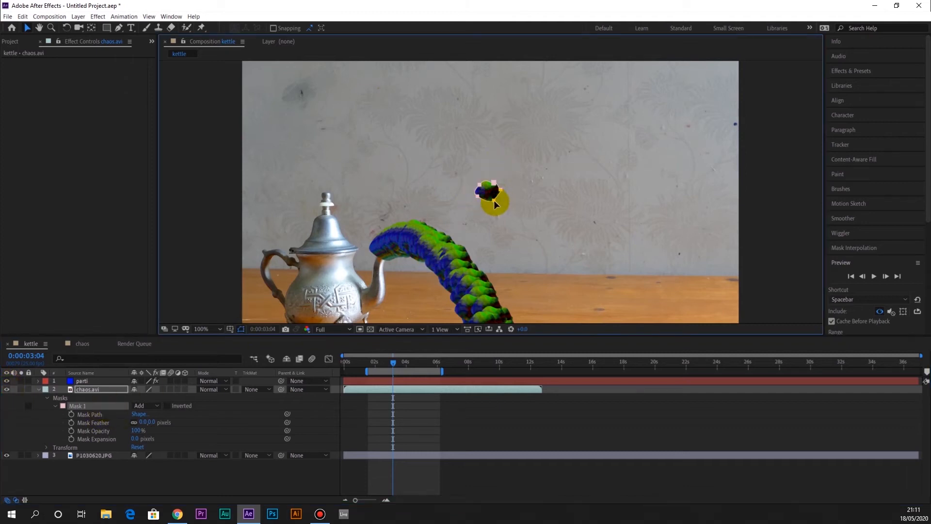
double_click(494, 200)
drag(503, 191, 497, 193)
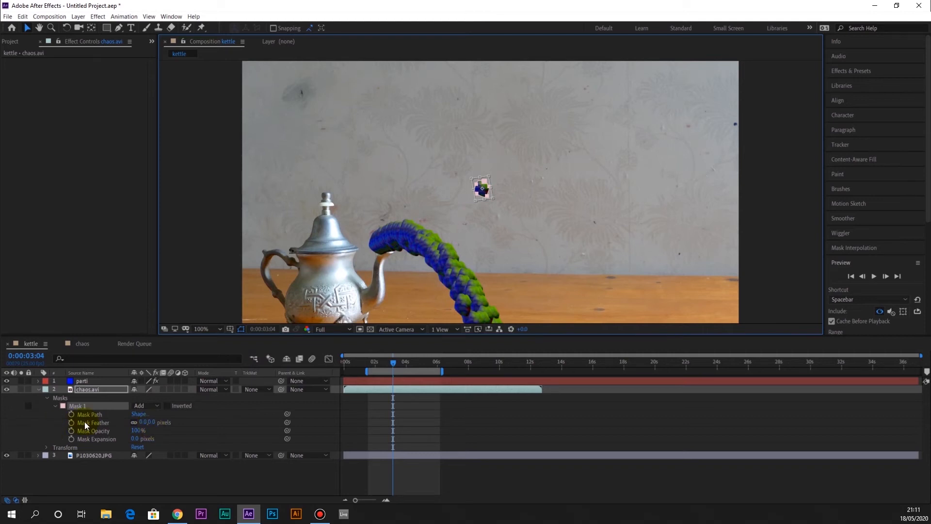
mouse_move(138, 425)
mouse_down()
mouse_move(172, 423)
mouse_move(156, 424)
mouse_up()
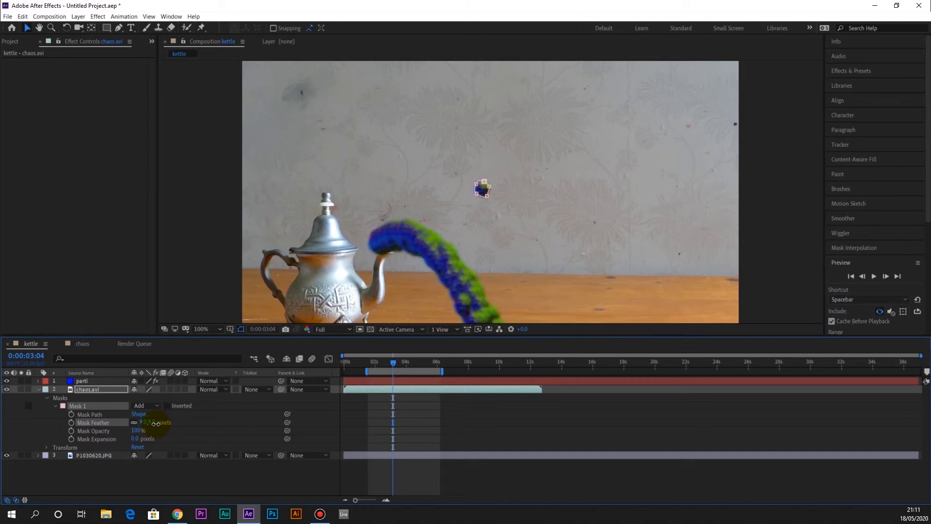
Set the parti layer's Layer Map Time Offset to 0.01 and preview the textured stream
key(space)
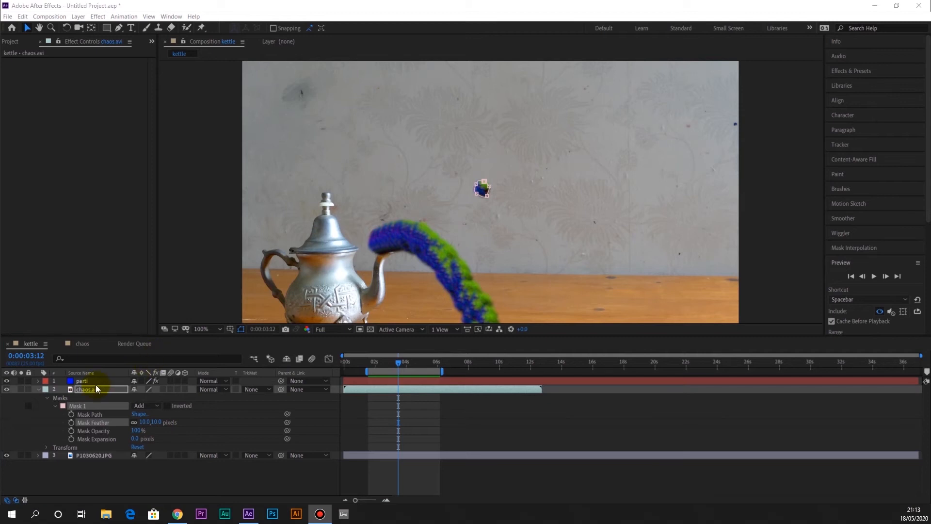
click(96, 381)
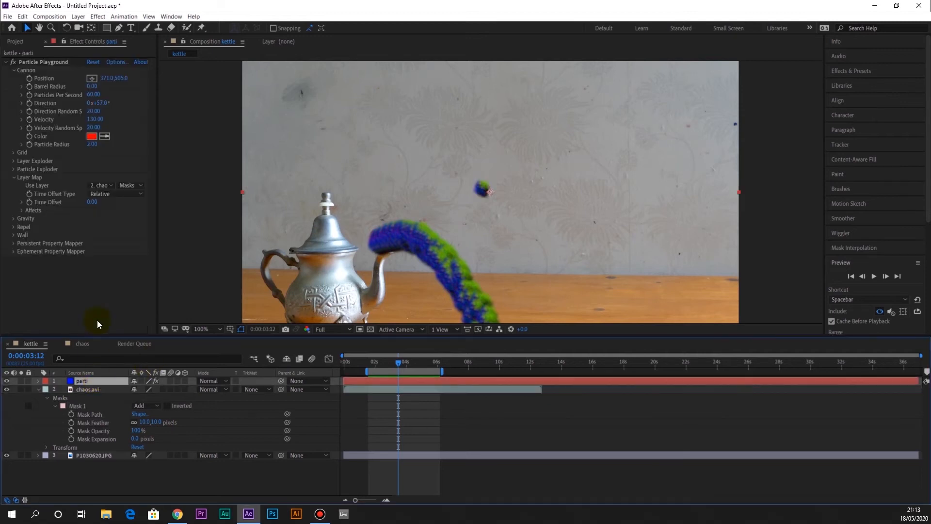
click(94, 203)
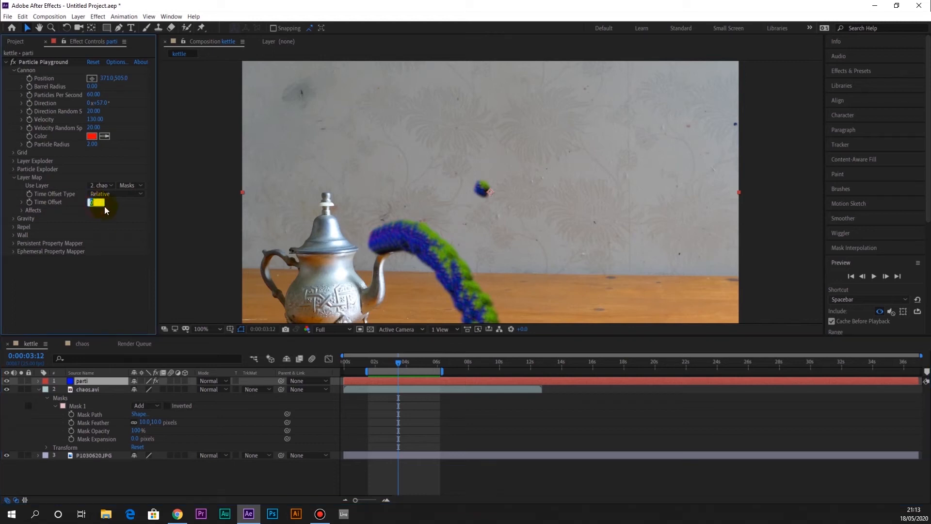
text(0.01)
key(Return)
key(space)
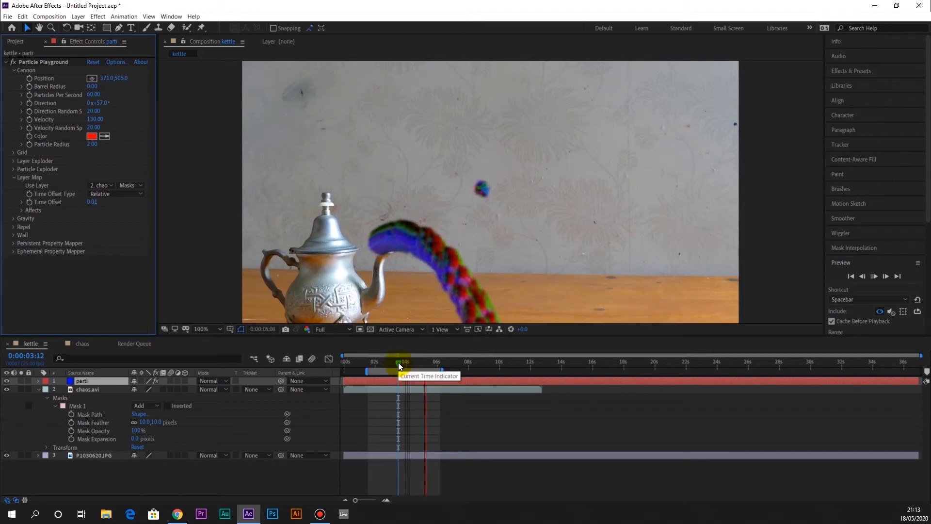
key(space)
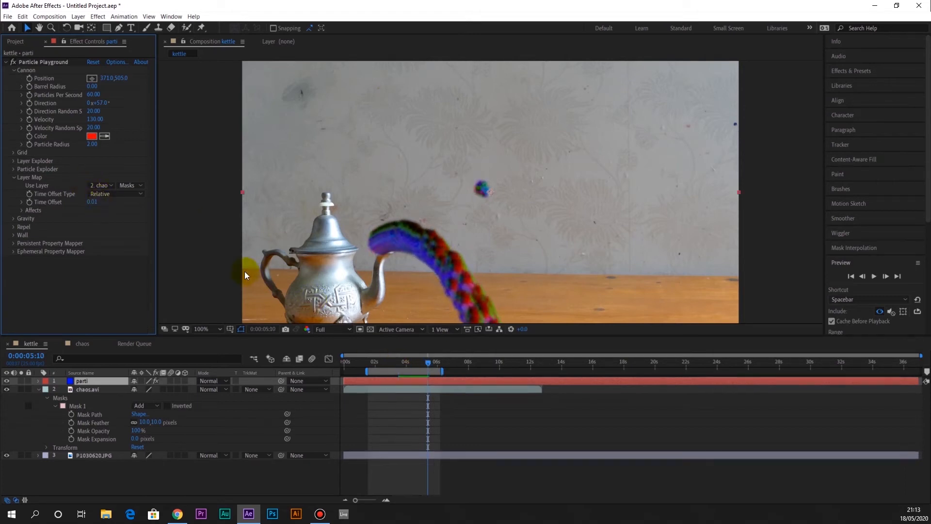
Set the Layer Map's Time Offset to 0.03 and preview the particle stream
click(95, 203)
text(0.03)
click(401, 362)
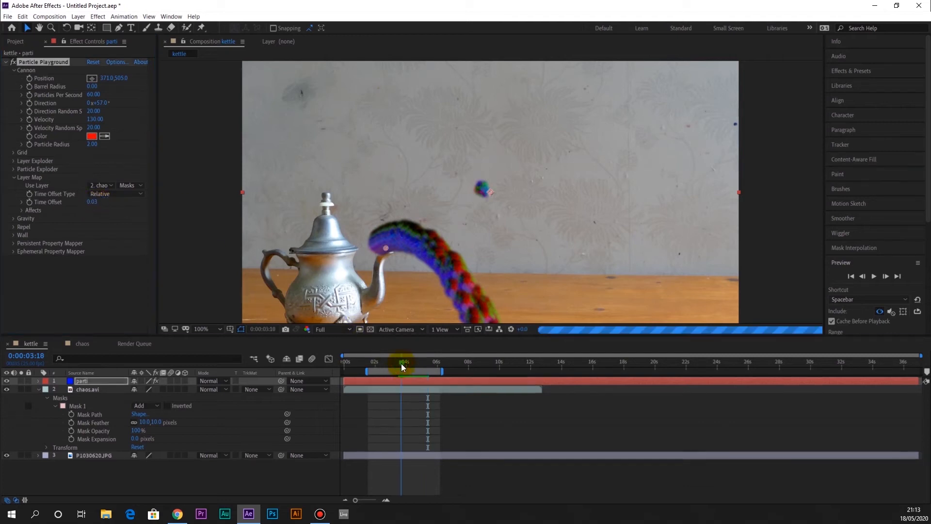
key(space)
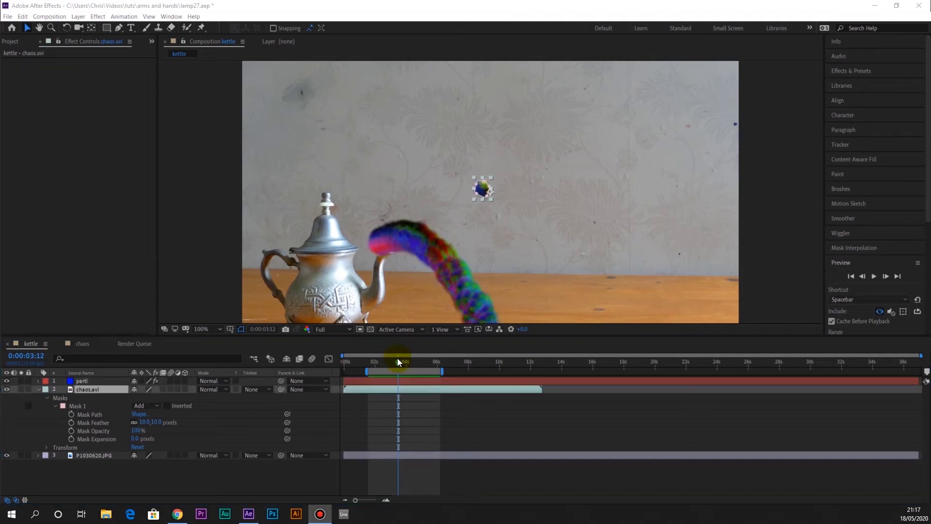
drag(397, 359, 406, 359)
key(space)
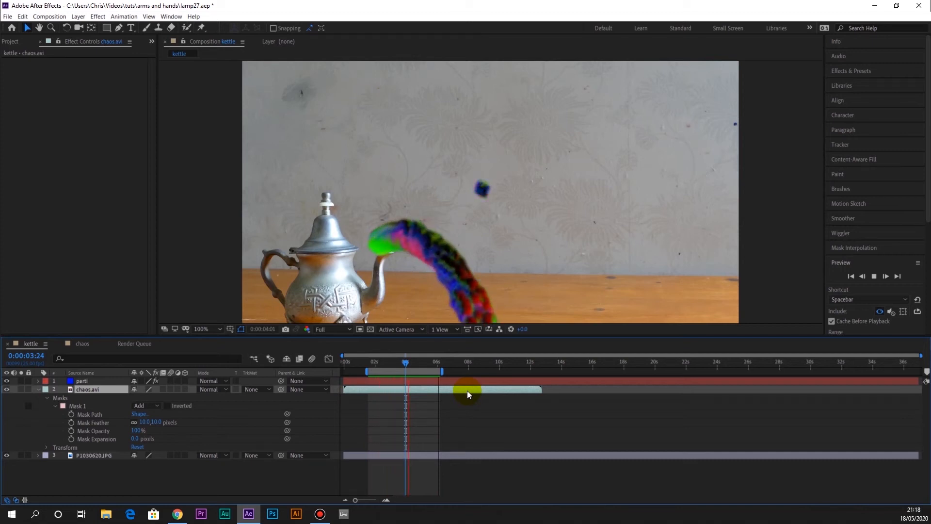
key(space)
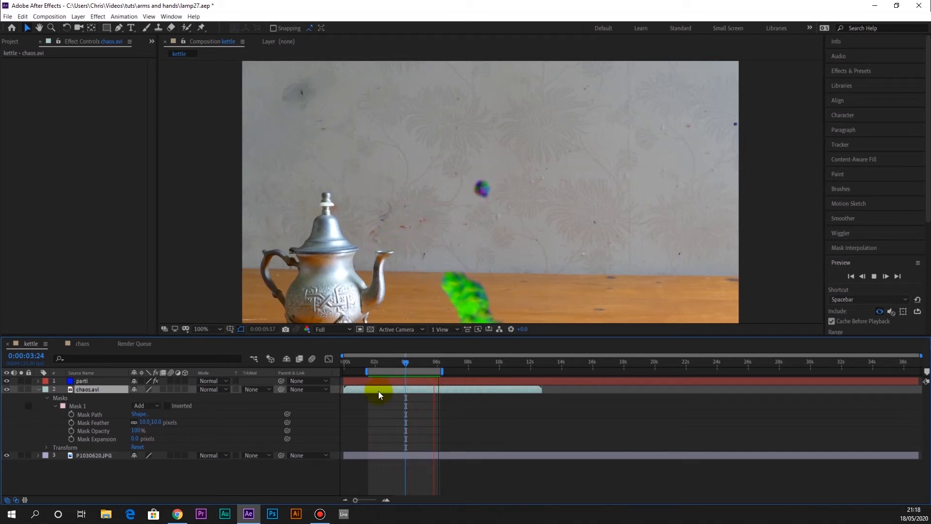
Enable time remapping on the chaos.avi layer and extend the layer's end to about 34 seconds
right_click(109, 388)
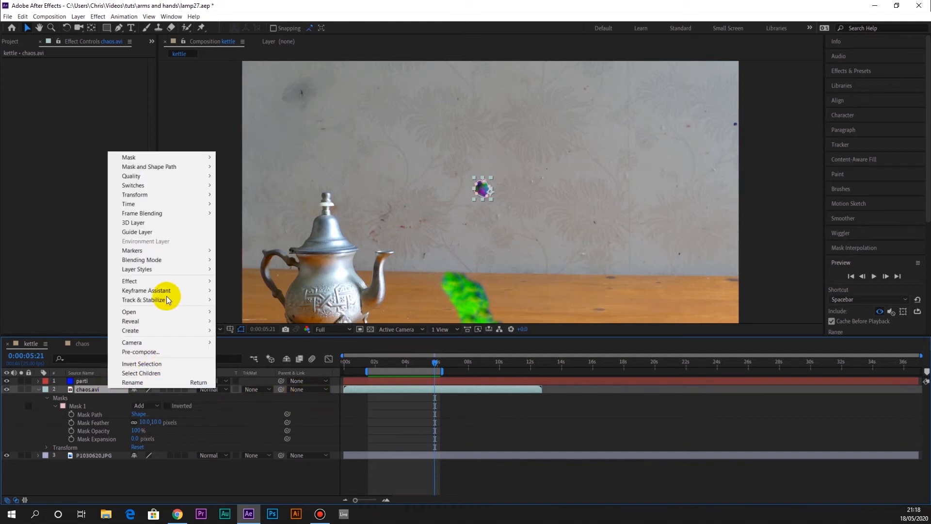
mouse_move(173, 196)
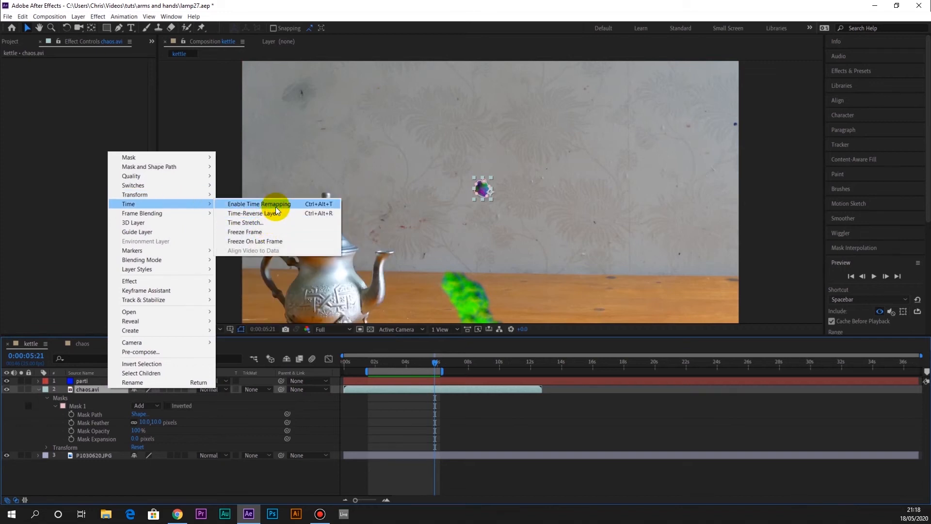
click(275, 206)
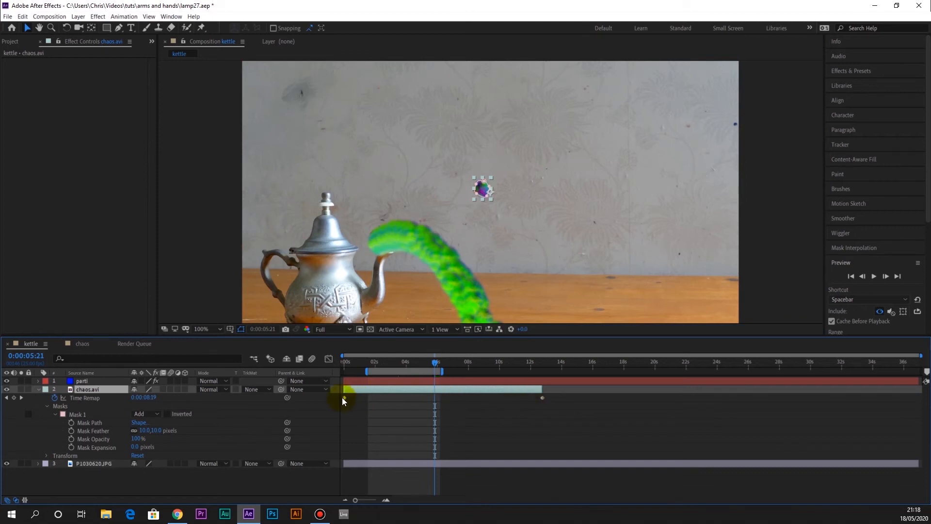
drag(541, 390, 869, 388)
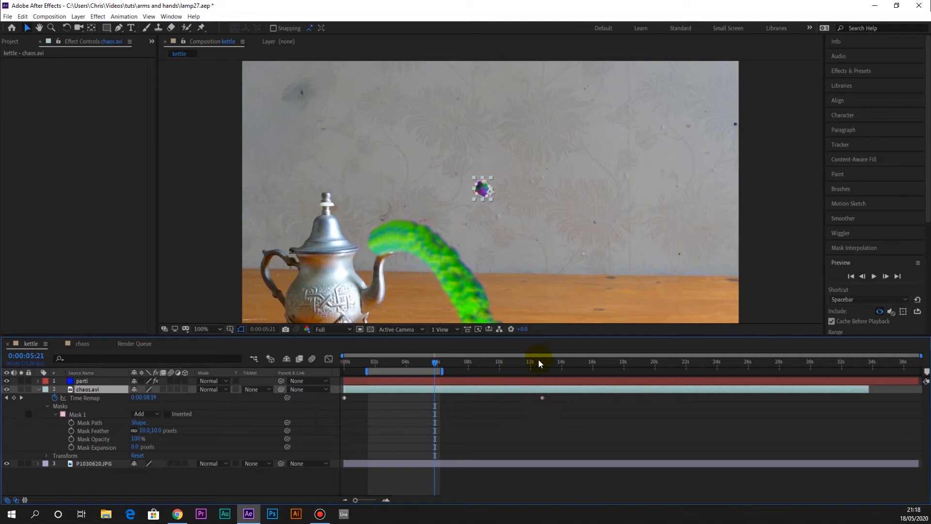
drag(538, 369, 578, 372)
click(631, 366)
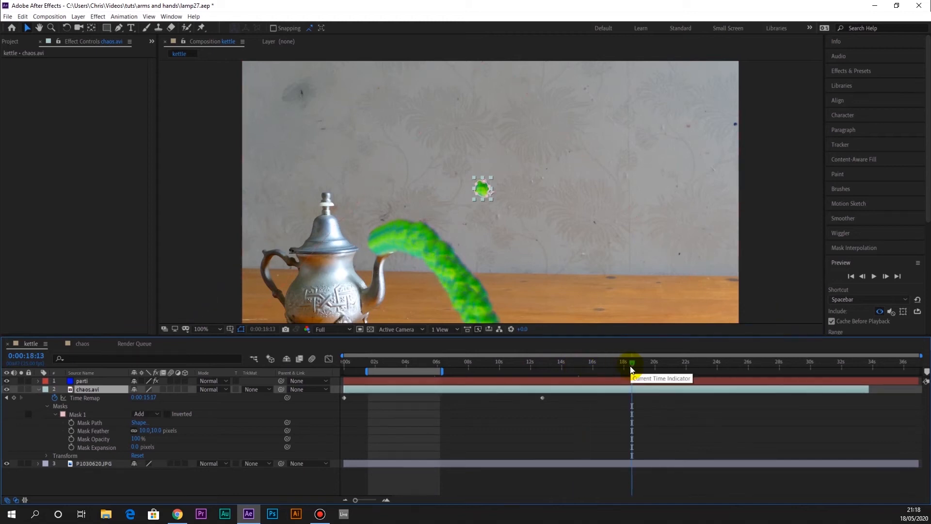
click(630, 362)
drag(475, 374, 360, 376)
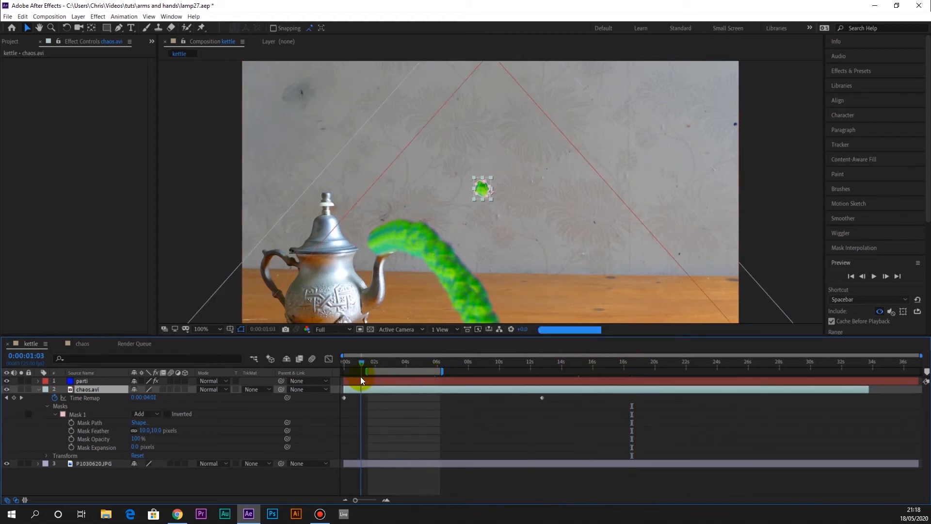
Add the expression loopOut("pingpong") to chaos.avi's Time Remap and preview the stream from 0:00:01:15
click(56, 399)
alt+click(55, 399)
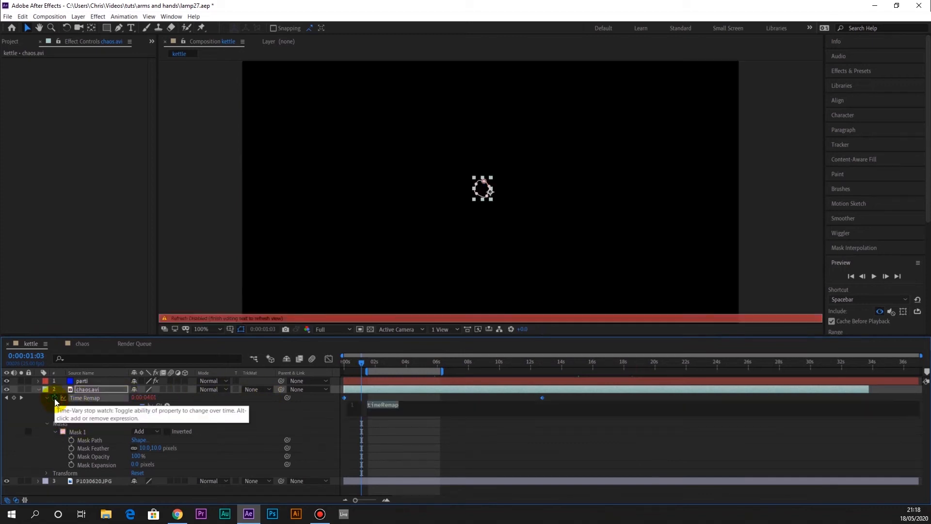
text(looo)
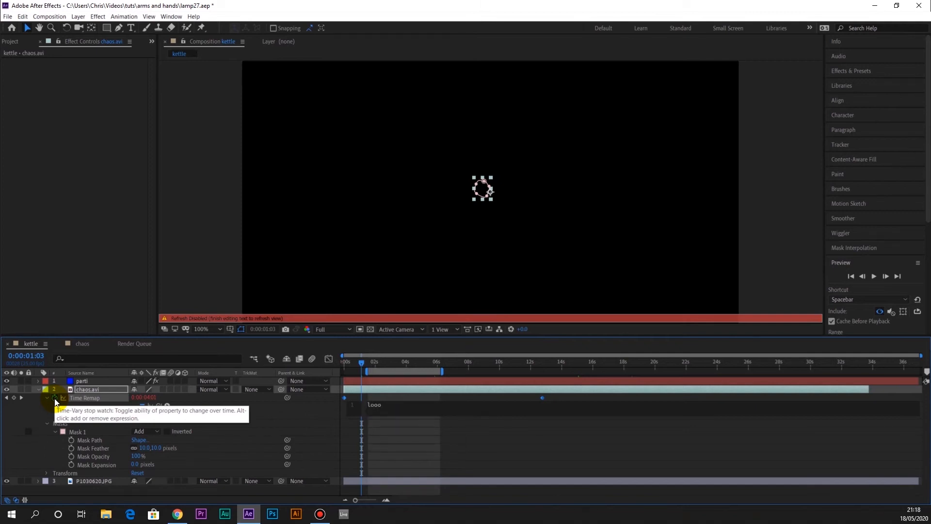
key(BackSpace)
text(p)
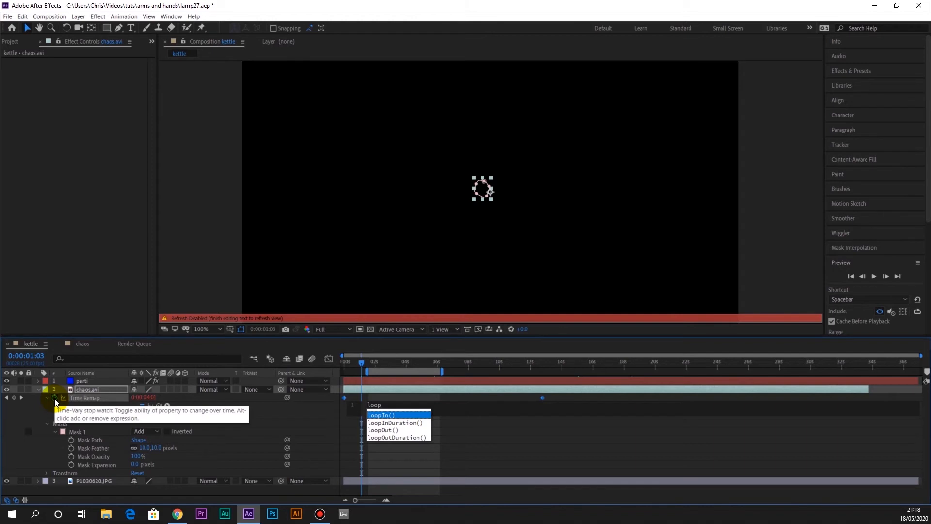
text(Out)
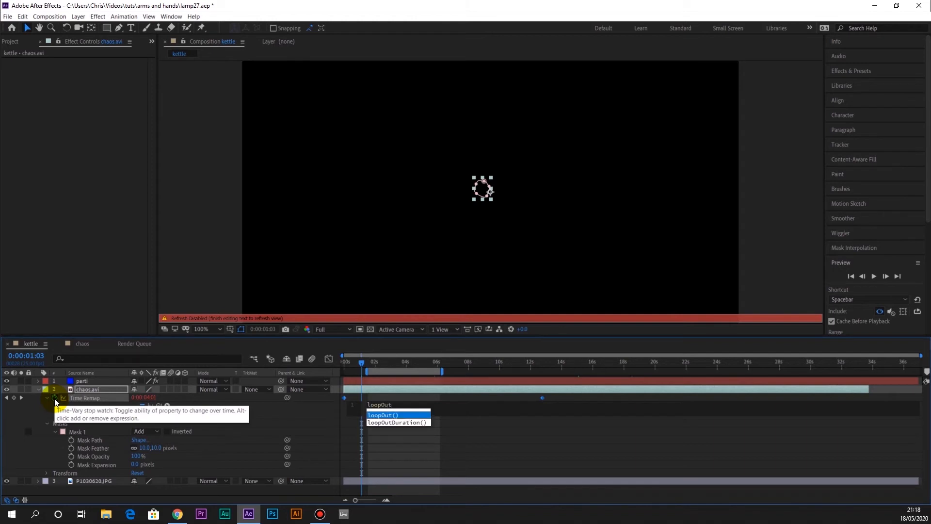
key(Return)
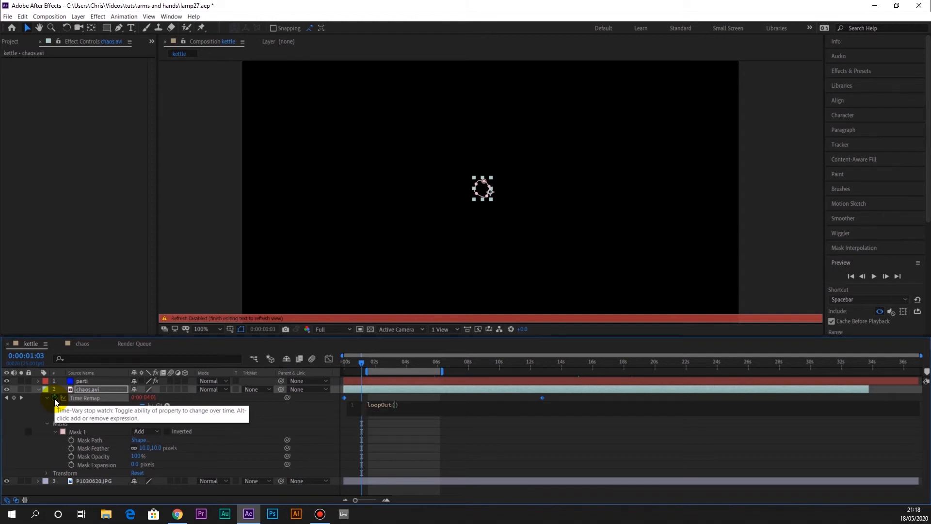
text(")
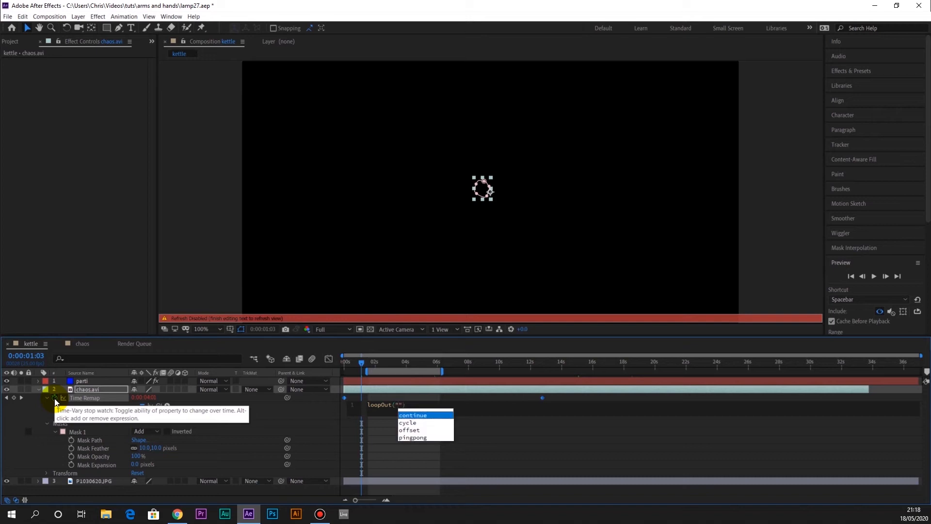
text(ping)
key(Return)
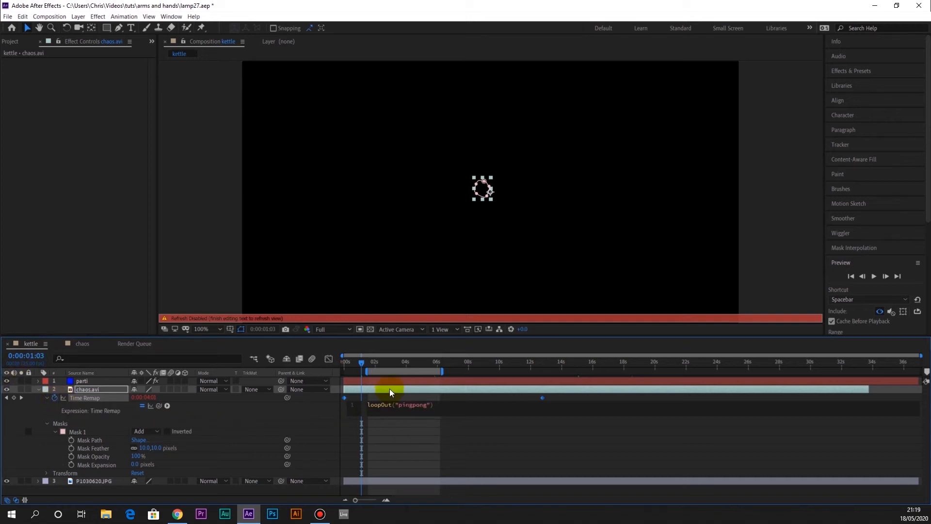
click(541, 399)
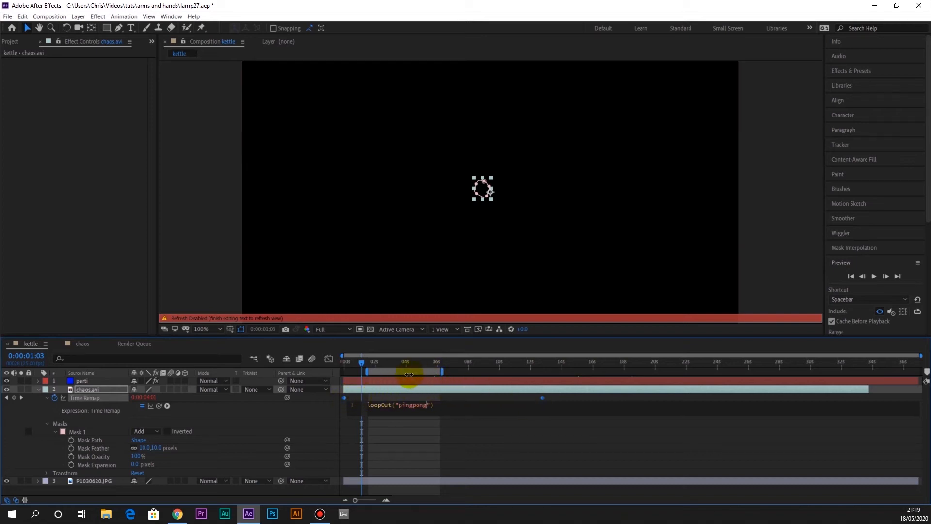
click(370, 361)
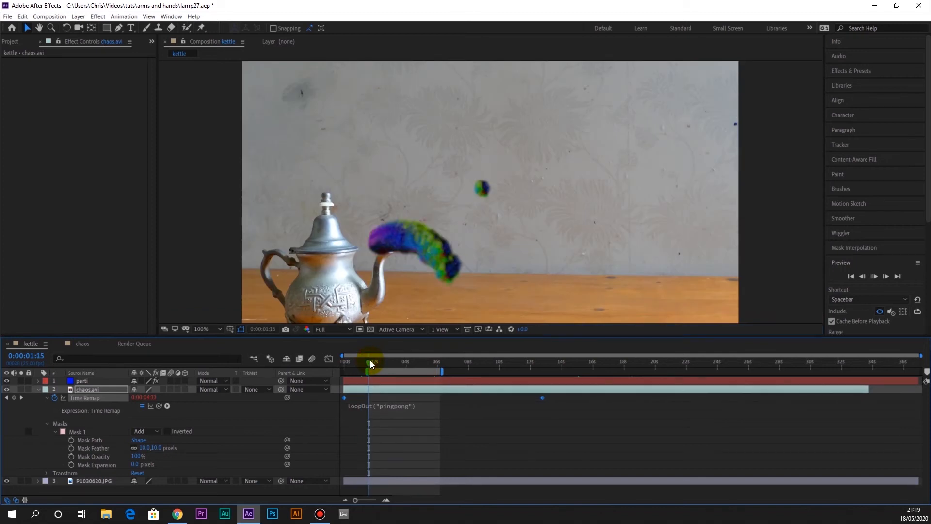
key(space)
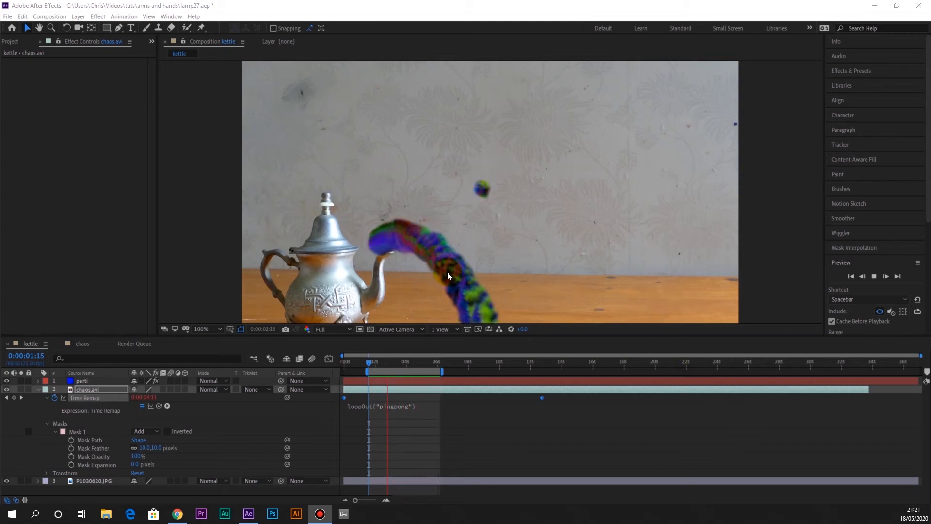
Hide the parti layer and stop the preview
click(100, 381)
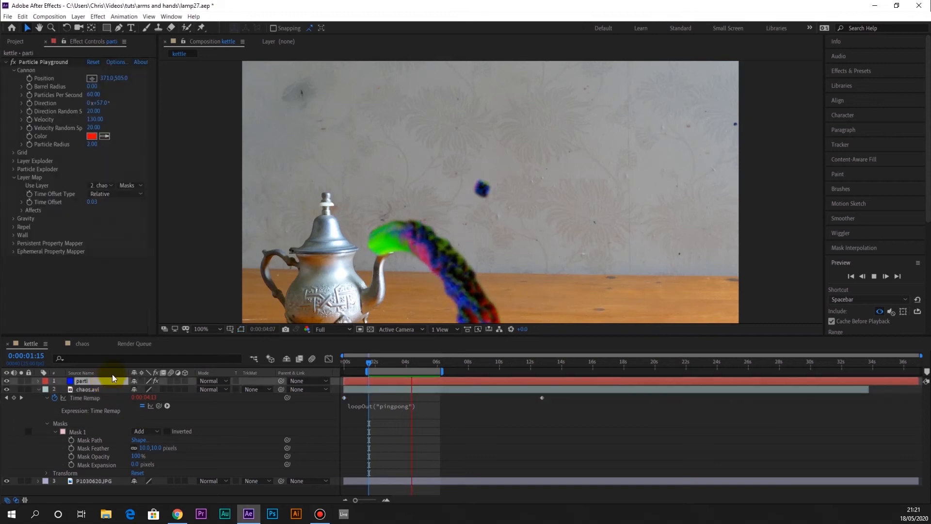
scroll(229, 234, down, 2)
scroll(228, 235, up, 2)
scroll(229, 235, down, 2)
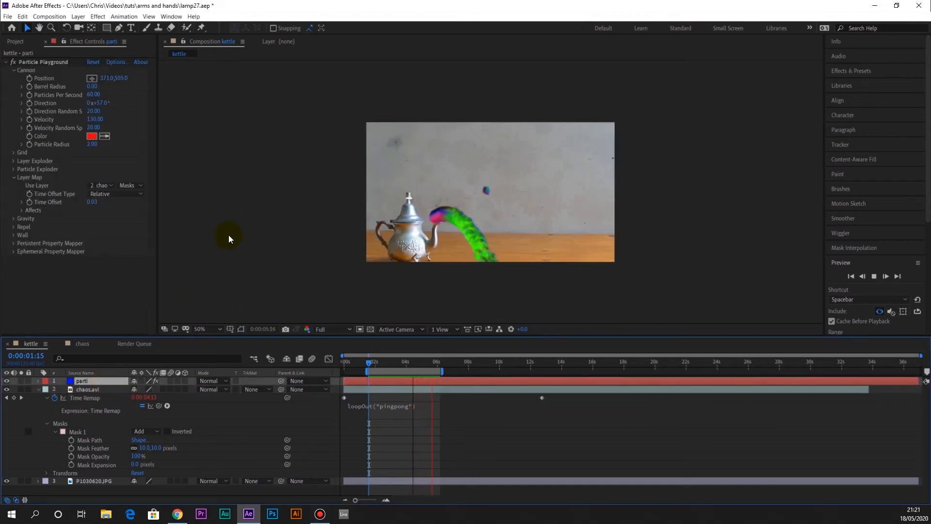
click(7, 381)
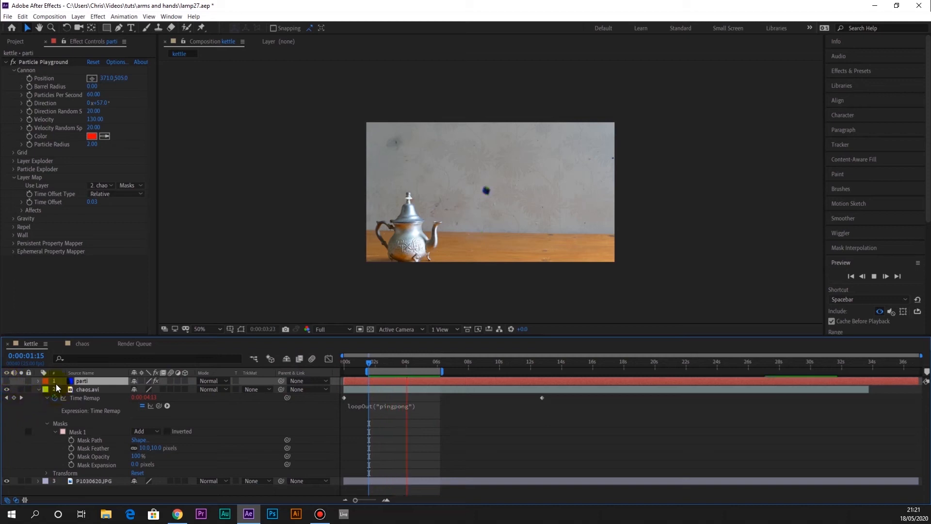
click(357, 238)
click(73, 416)
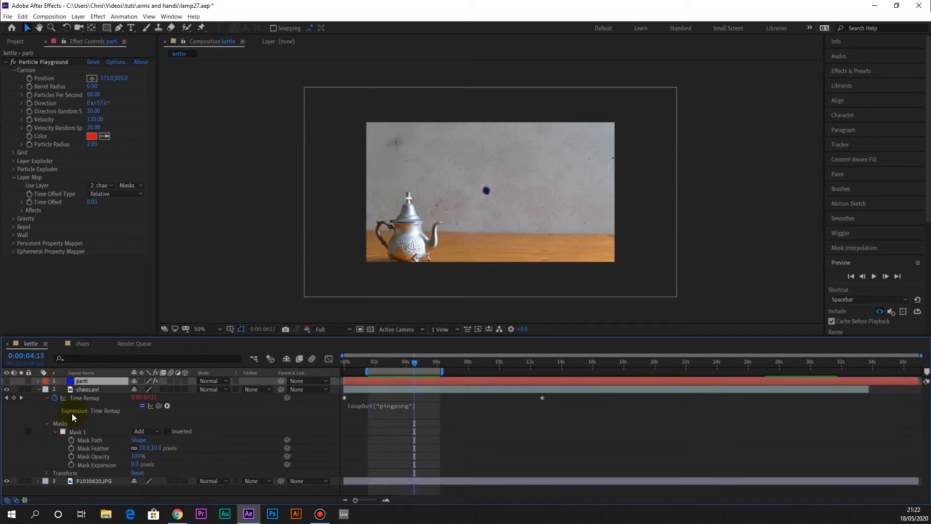
Move the P1030620.JPG teapot photo upward in the frame to position 656, 300
click(95, 481)
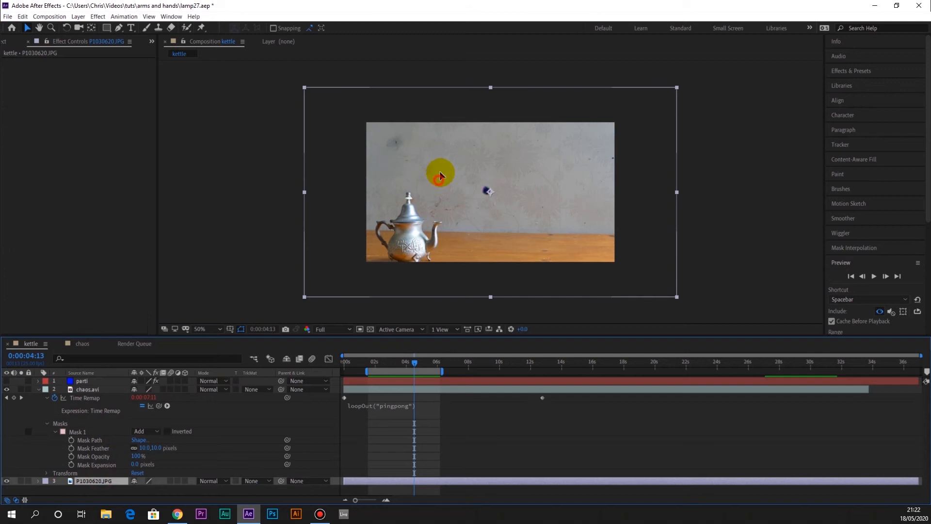
drag(440, 173, 440, 170)
click(636, 95)
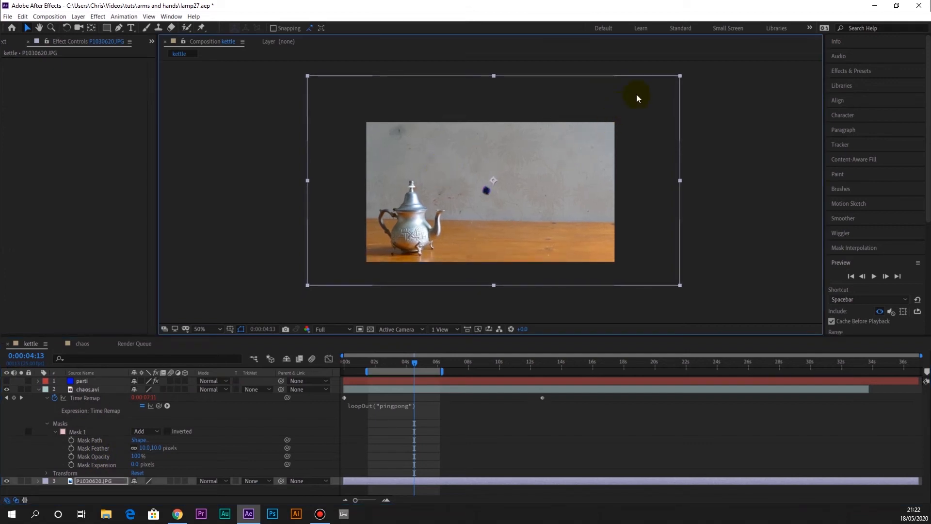
Set the Rotation of the P1030620.JPG layer to -1°
click(39, 481)
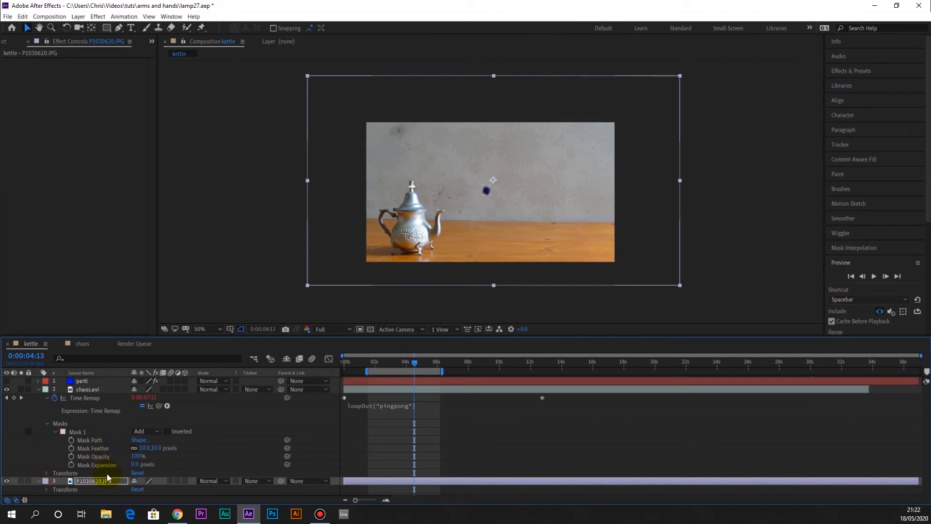
click(46, 489)
click(147, 482)
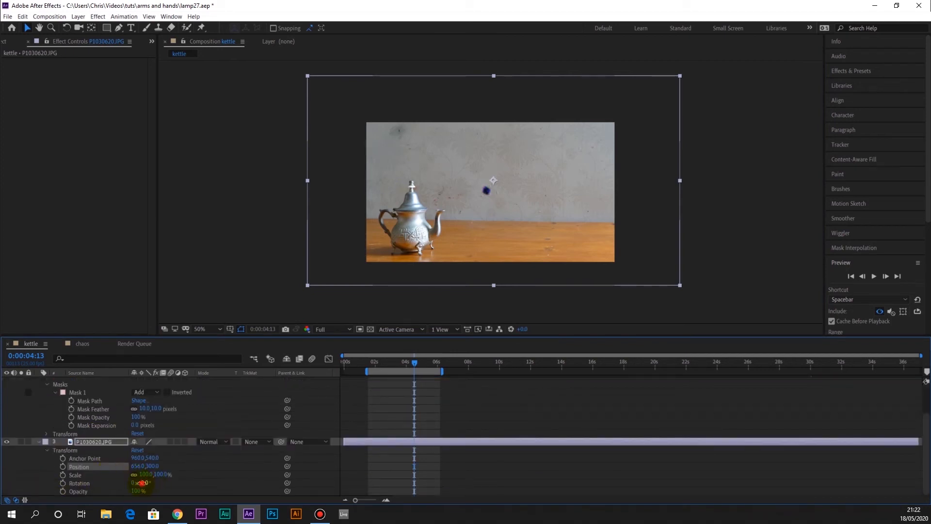
text(-)
text(1)
key(Return)
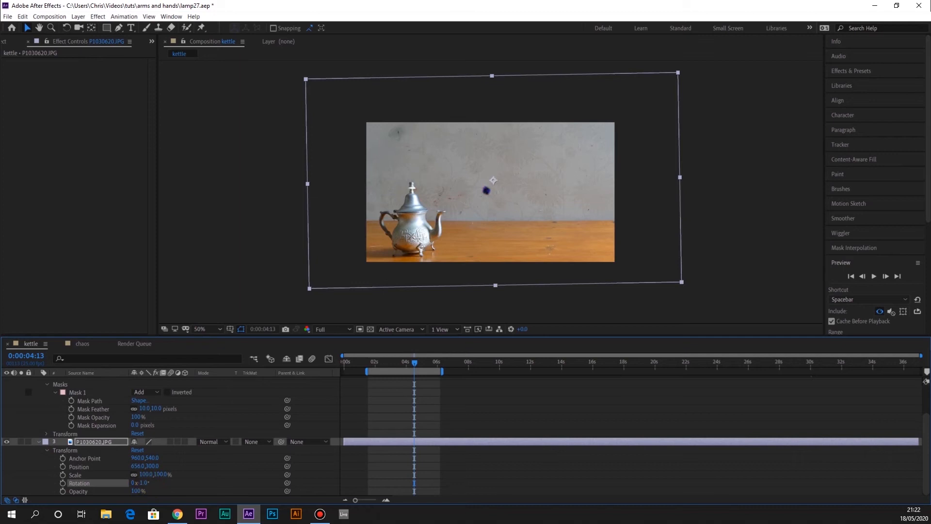
Reposition the rotated teapot photo to 678, 286 and lock its layer
drag(462, 235, 464, 229)
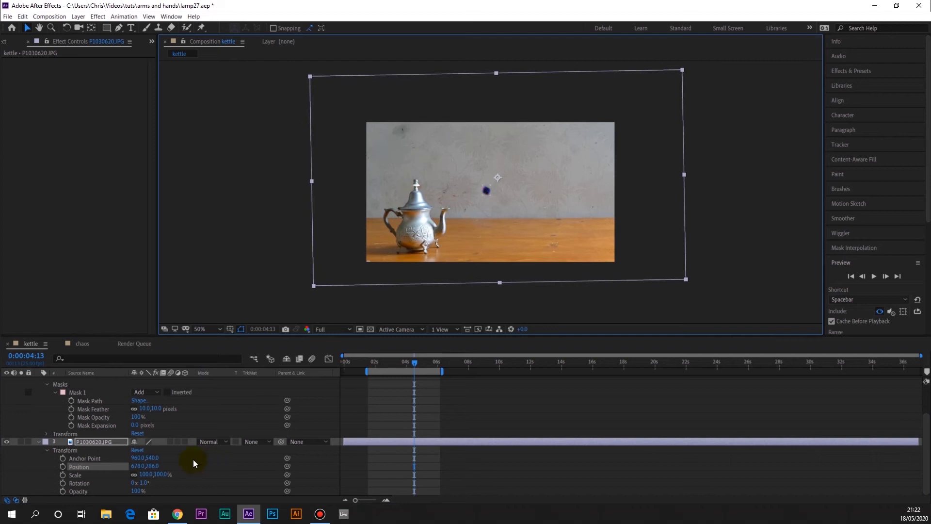
click(29, 441)
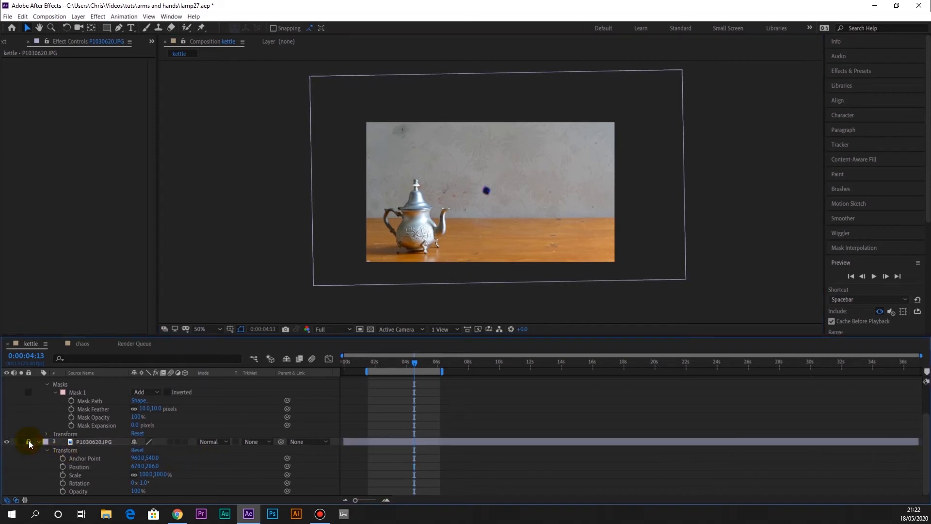
Hide the chaos.avi layer and turn the parti layer's visibility back on
scroll(128, 435, up, 2)
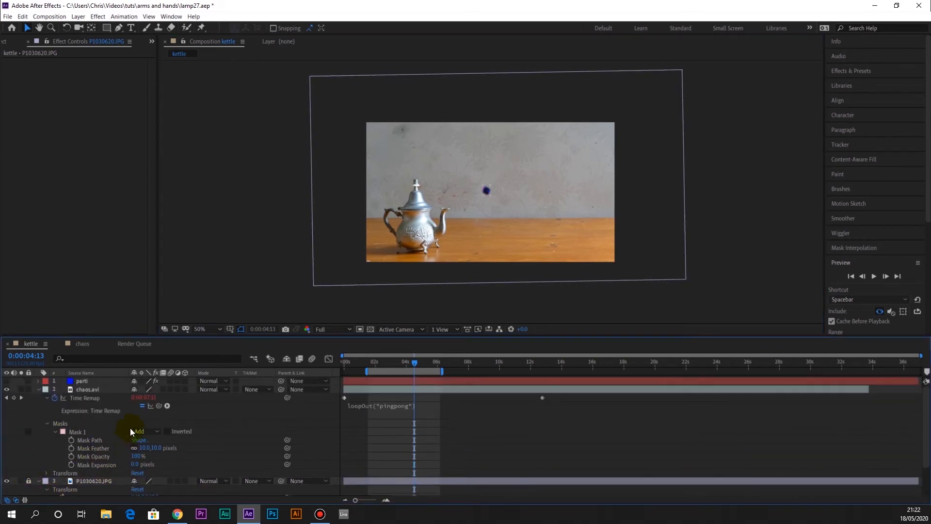
click(6, 390)
click(7, 382)
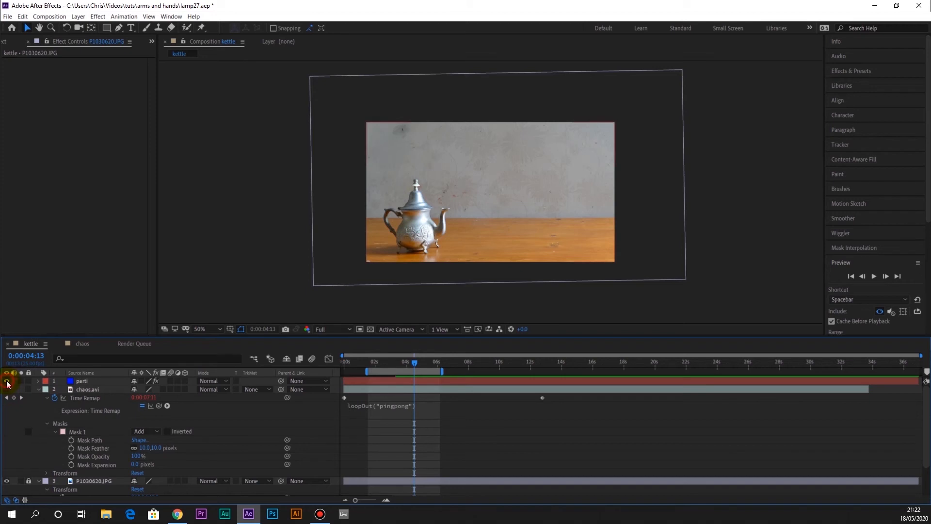
scroll(444, 221, up, 2)
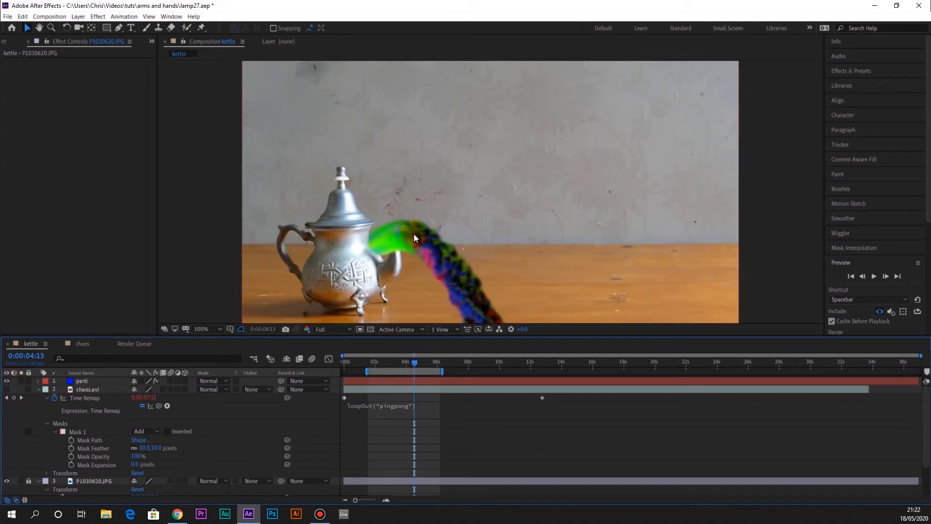
Move the parti layer's particle cannon to the tip of the teapot's spout, at 424, 420, and set the preview resolution to Half
click(392, 243)
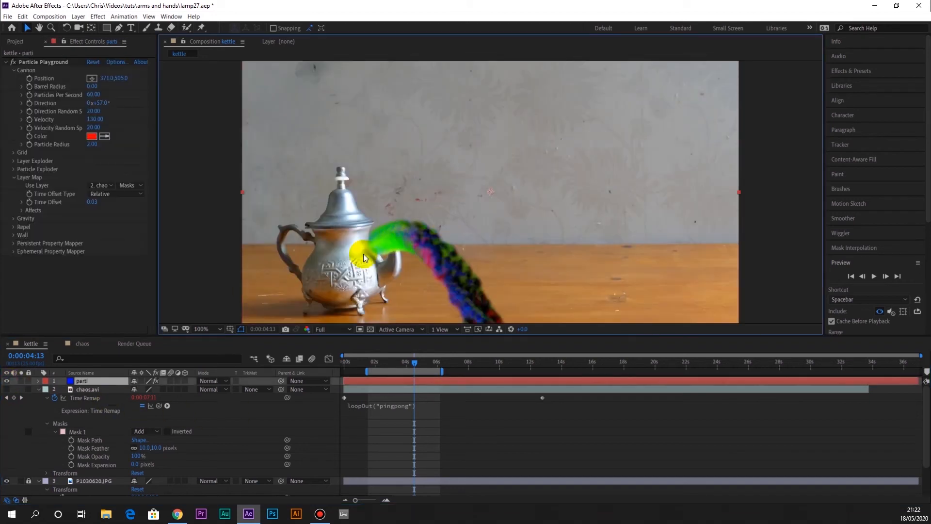
double_click(391, 243)
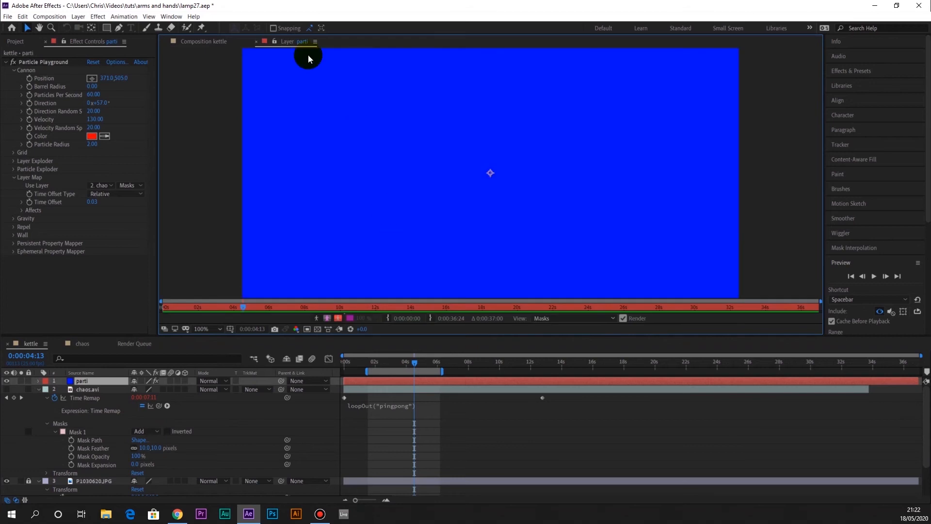
click(219, 38)
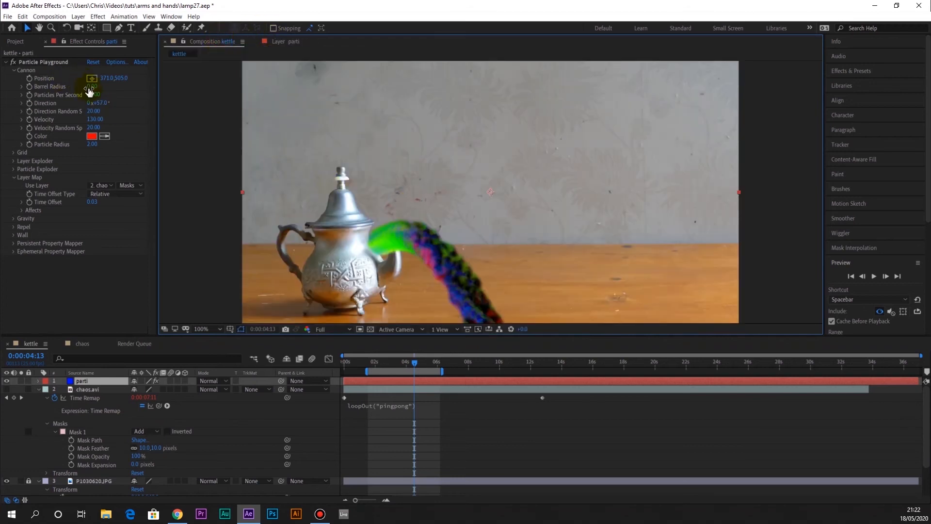
click(308, 177)
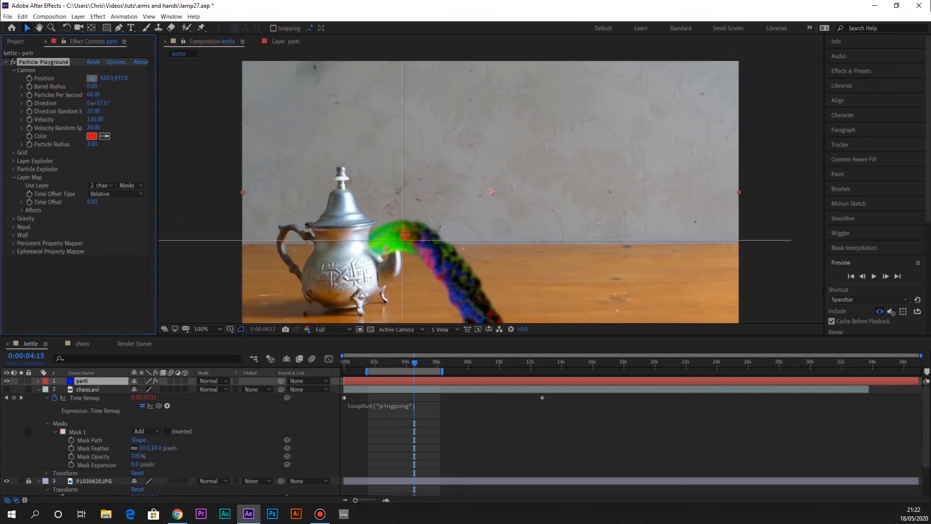
drag(404, 235, 415, 216)
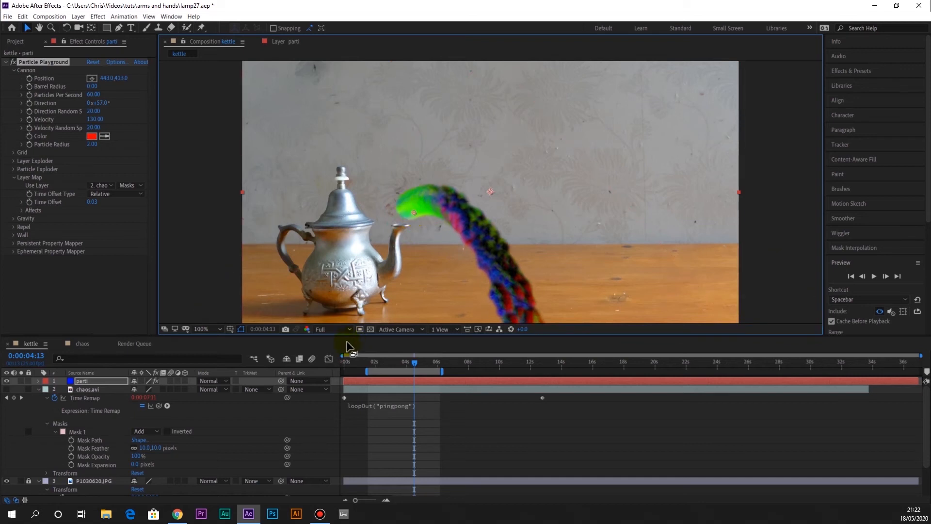
click(327, 330)
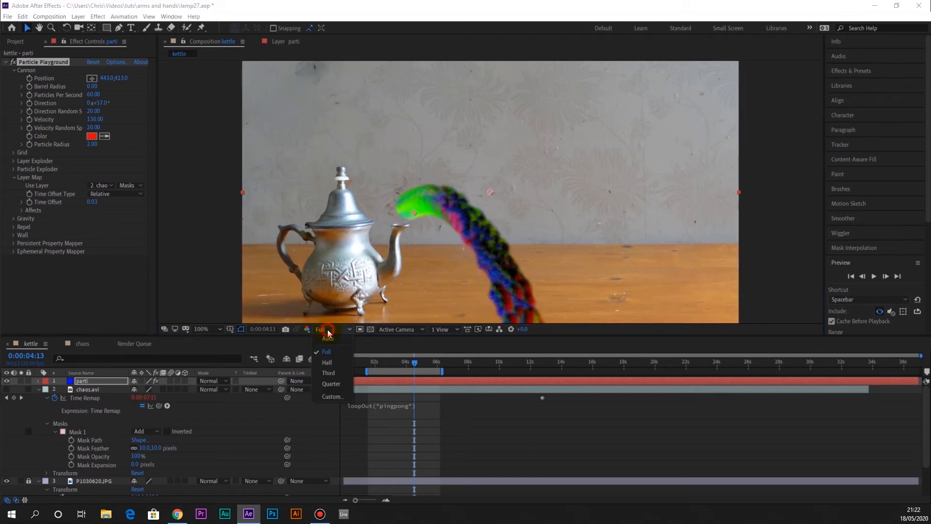
click(340, 362)
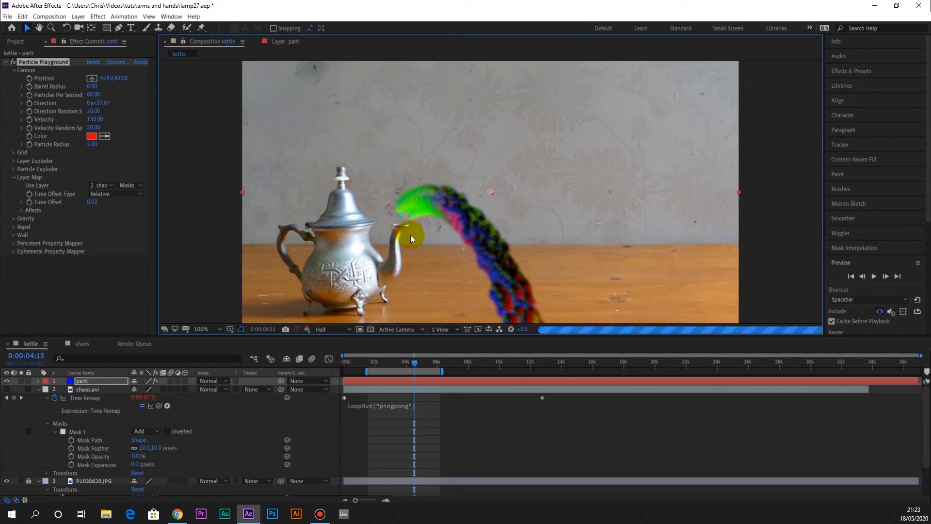
Set the cannon Direction to 0° and the Gravity Force to 0 so the particles rise straight from the spout
click(100, 103)
text(0)
key(Return)
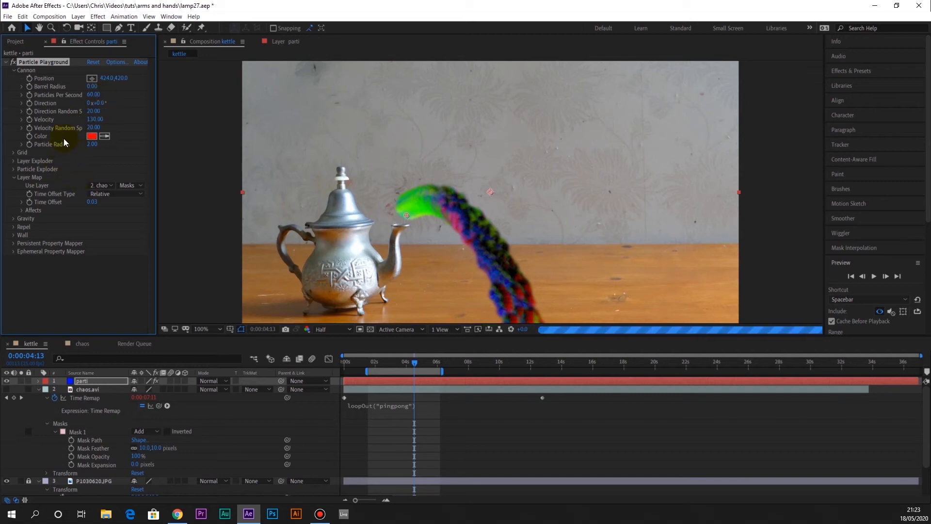
click(14, 218)
click(89, 227)
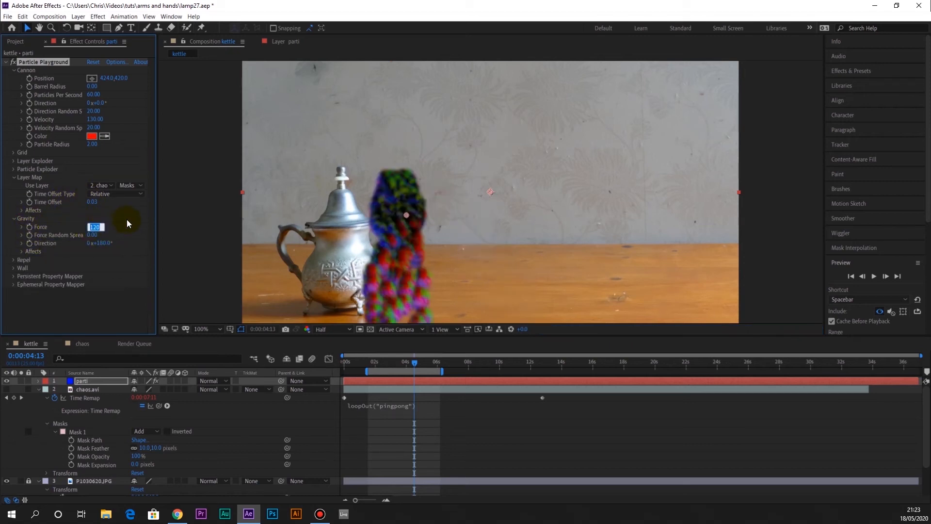
text(0)
key(Return)
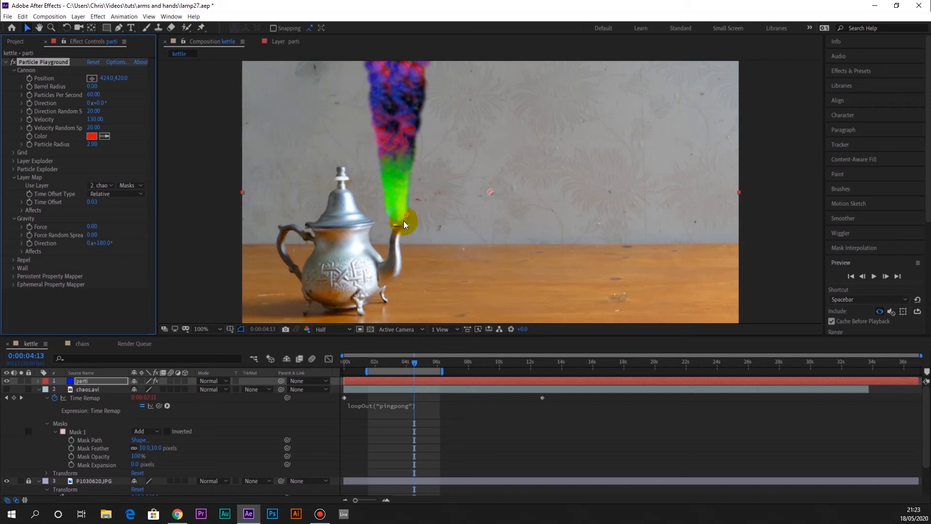
Nudge the cannon over the spout to 436, 417, set Particles Per Second to 28, and preview the stream
drag(408, 214, 411, 215)
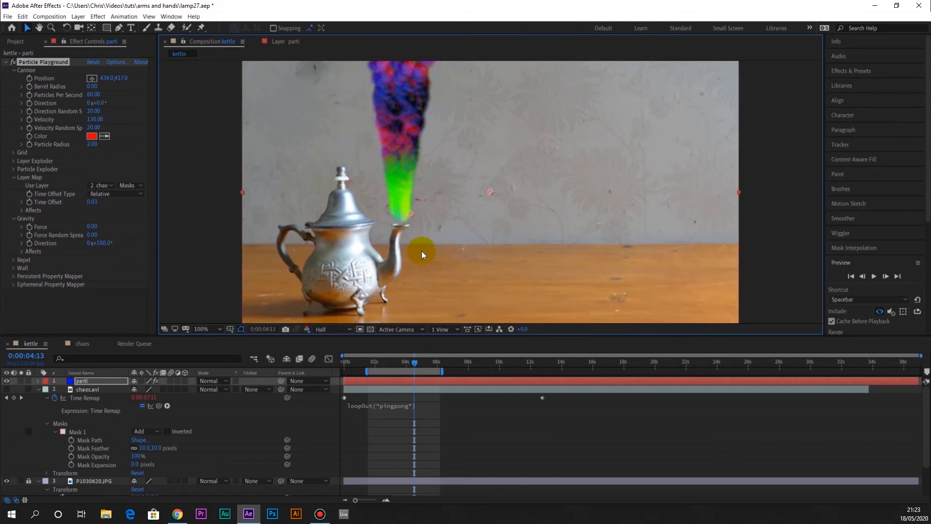
key(space)
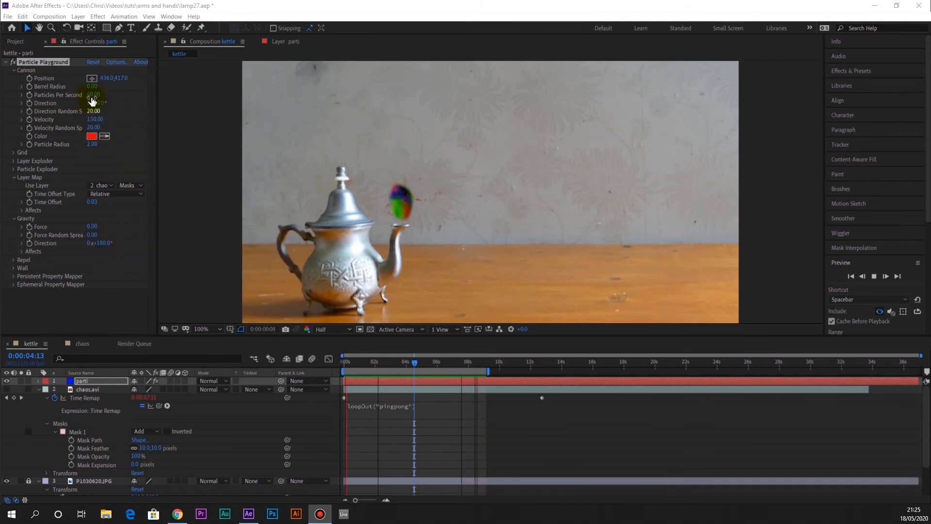
drag(92, 95, 69, 98)
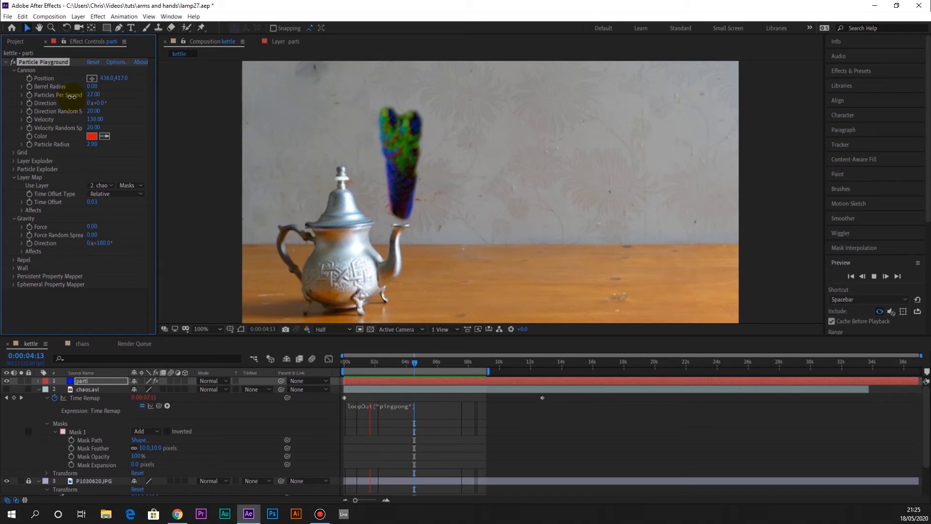
key(space)
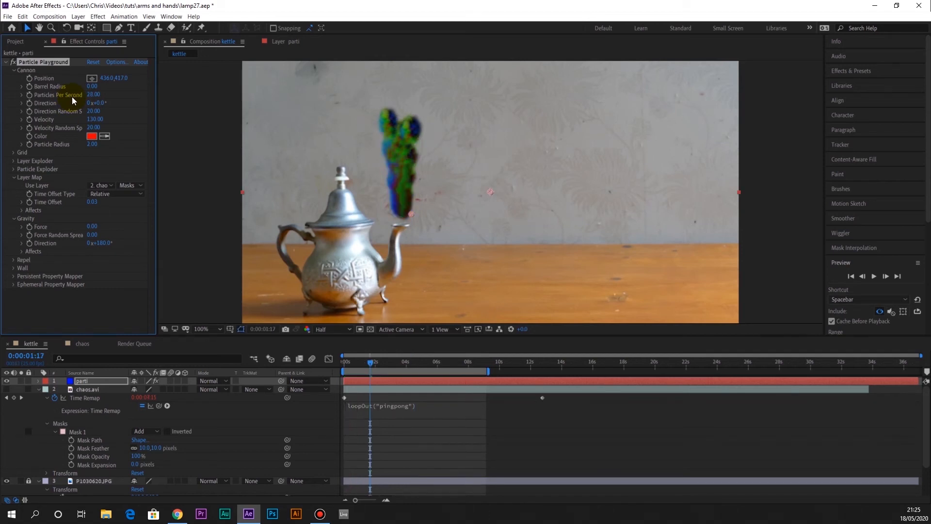
key(space)
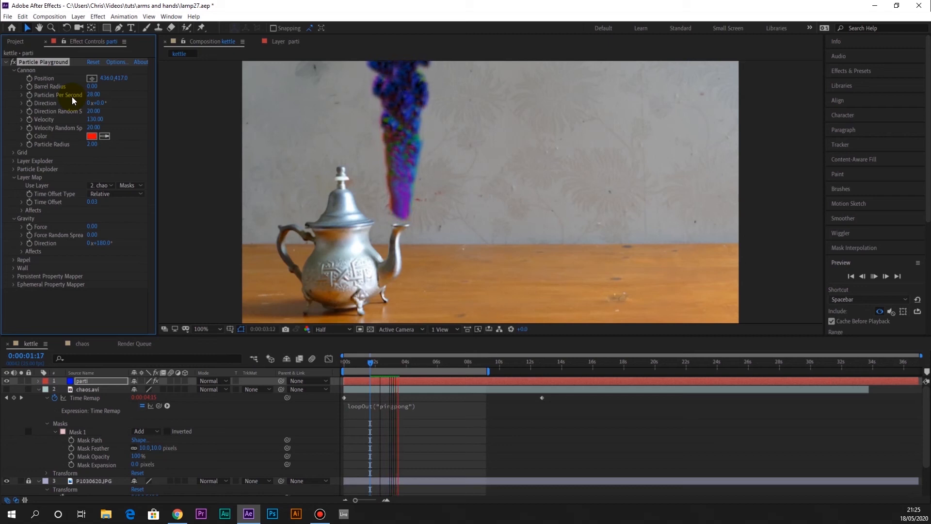
key(space)
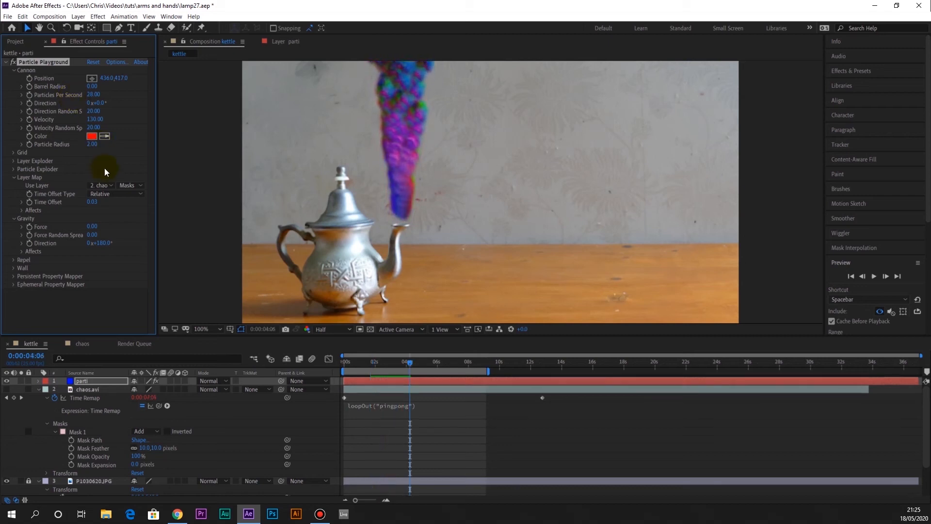
Set the Gravity Force to 21 and the Gravity Direction to 90°, and preview the sideways drift
drag(91, 232, 102, 228)
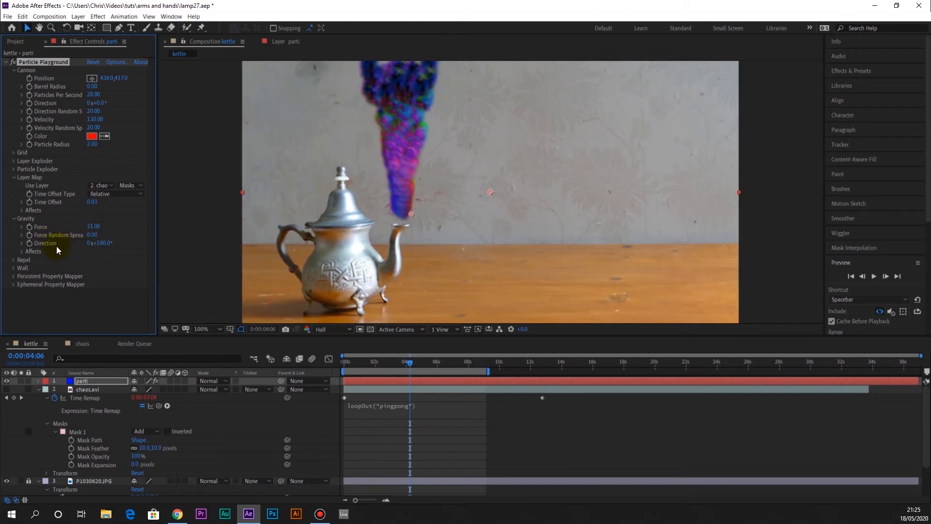
click(102, 244)
text(90)
key(Return)
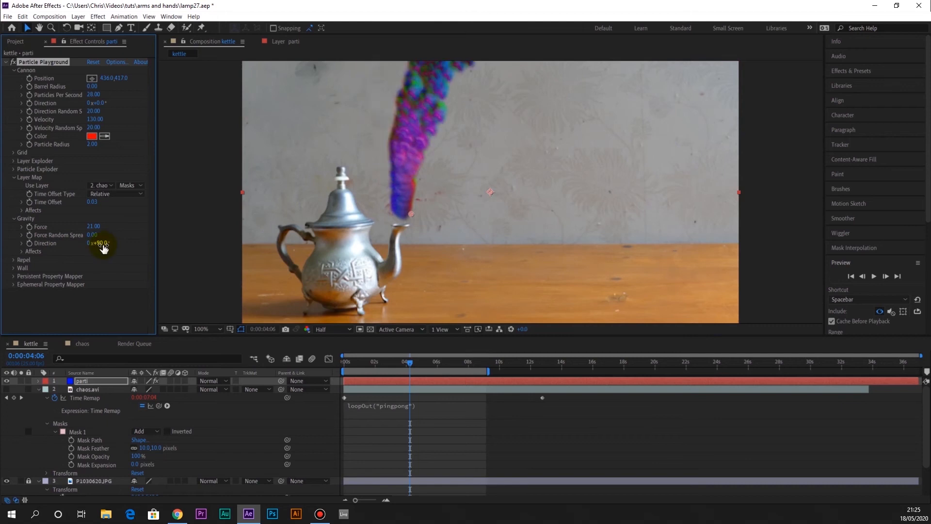
key(space)
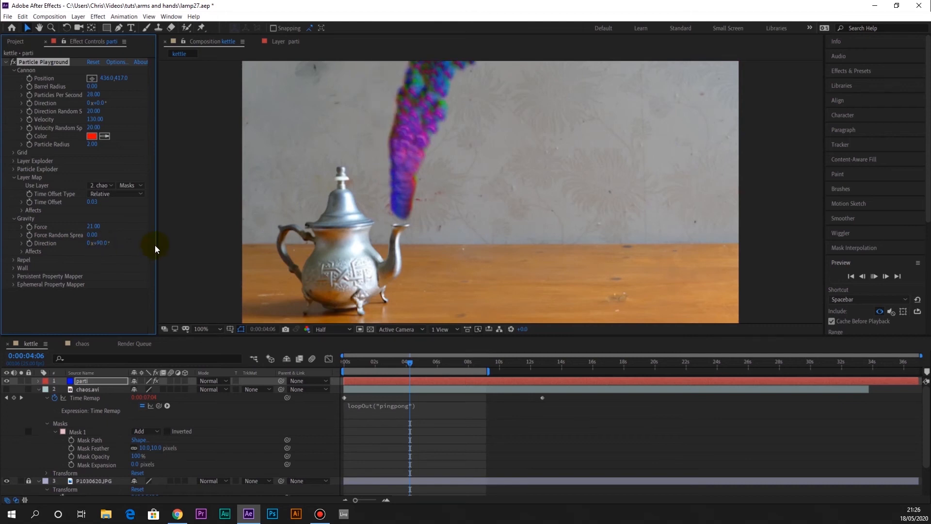
Raise the Gravity Force to 113 and check the bent stream at about 2 seconds
drag(92, 232, 140, 228)
key(space)
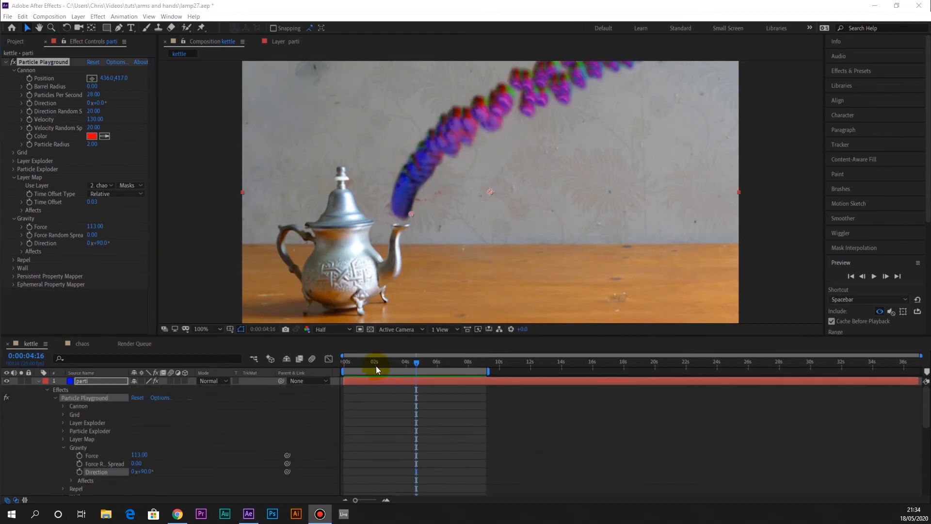
click(365, 365)
drag(373, 366, 376, 364)
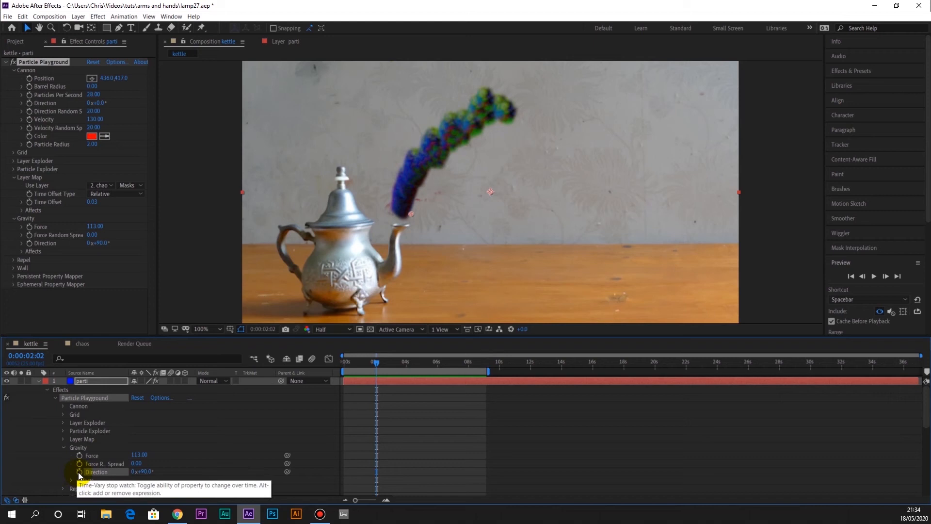
Try the expression wiggle(0.5,100) on the Gravity Direction and preview the stream
alt+click(79, 472)
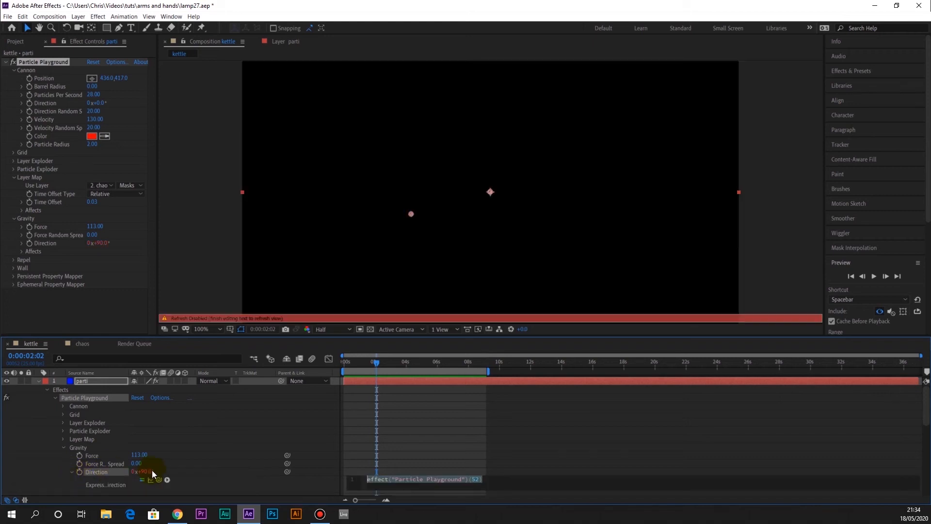
text(wig)
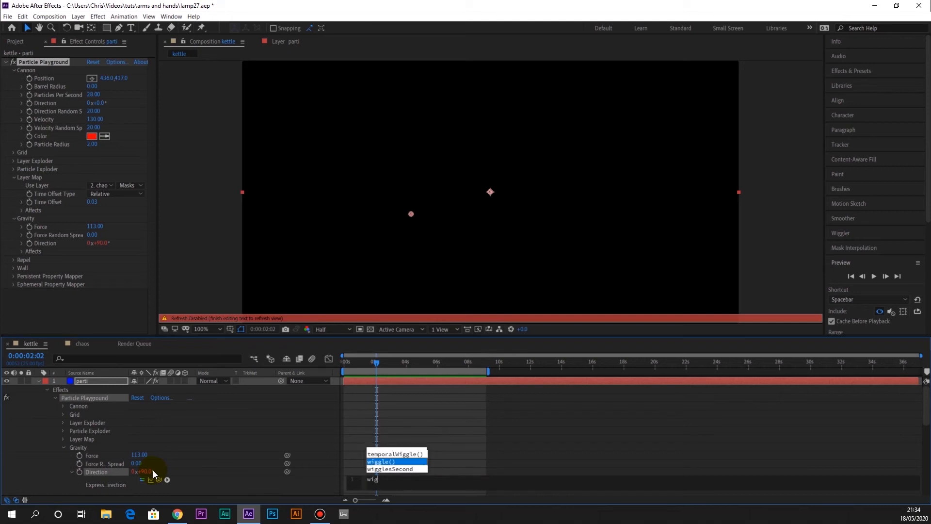
key(Return)
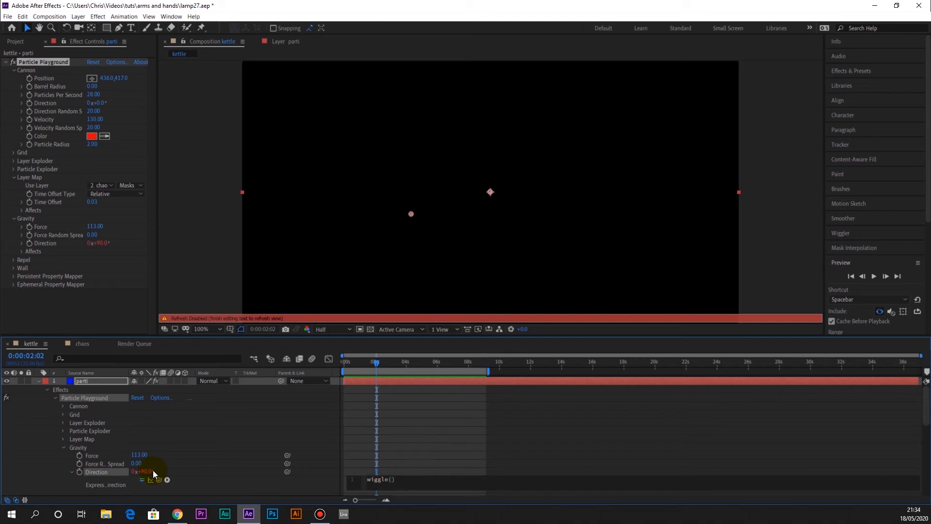
text(8)
text(.5)
text(,)
text(100)
click(368, 363)
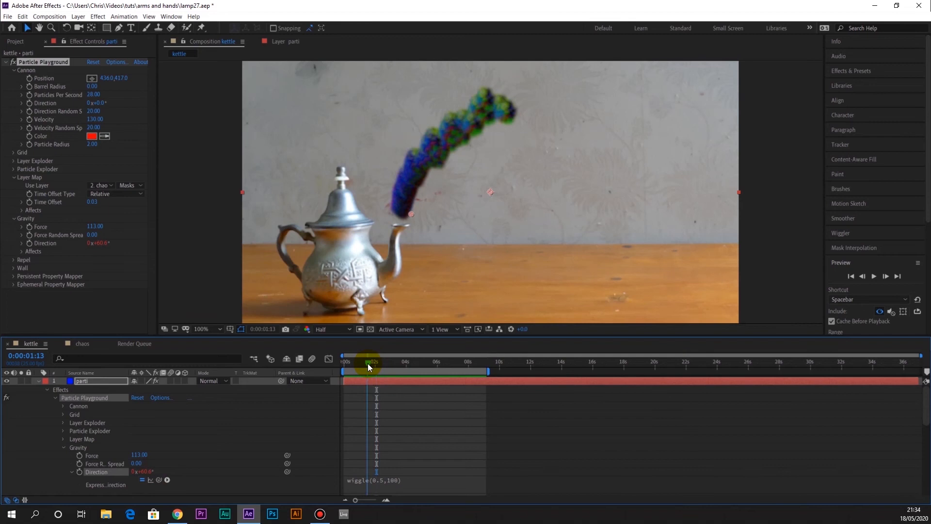
key(space)
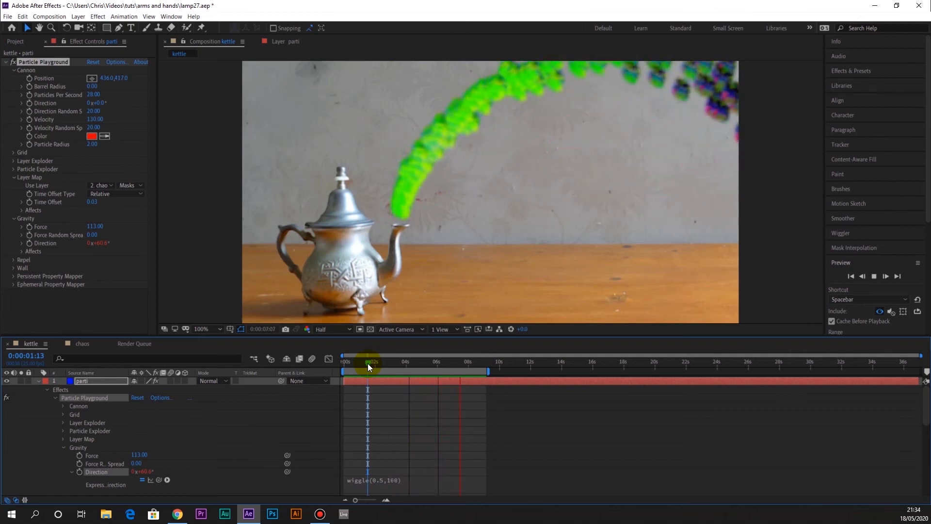
click(377, 370)
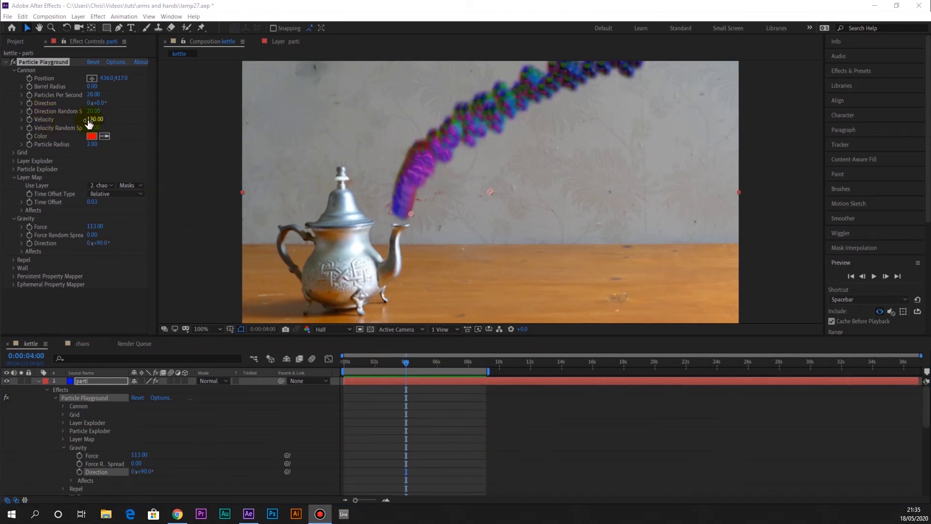
Add a wiggle expression with a frequency of 2 to the cannon Velocity and preview the stream
alt+click(30, 119)
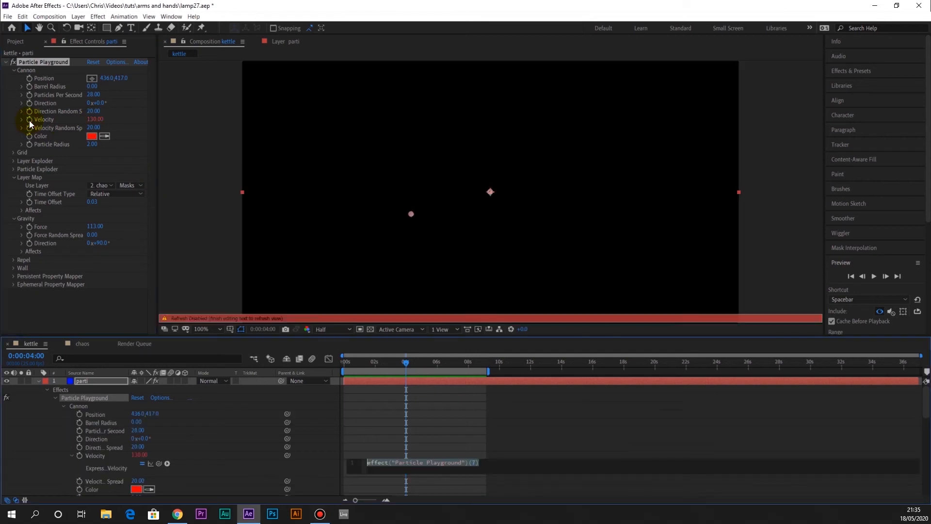
text(wi)
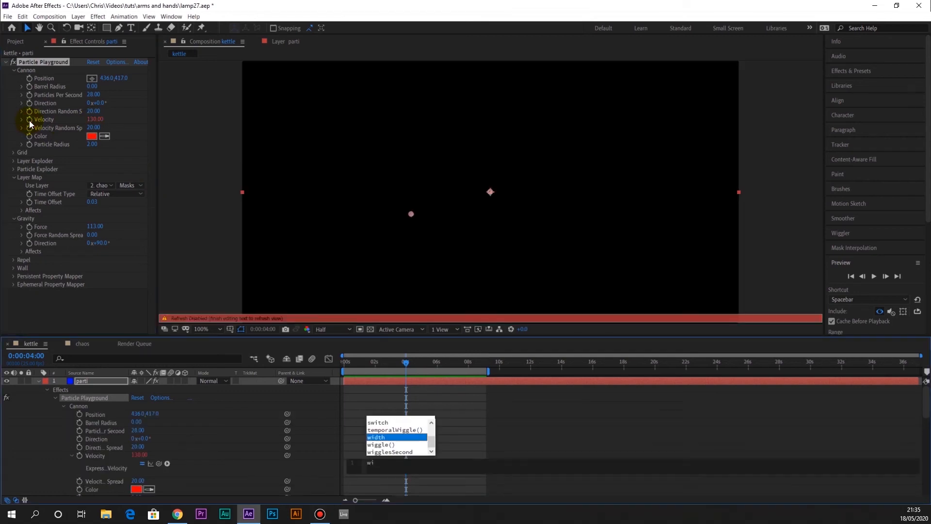
key(Down)
key(Return)
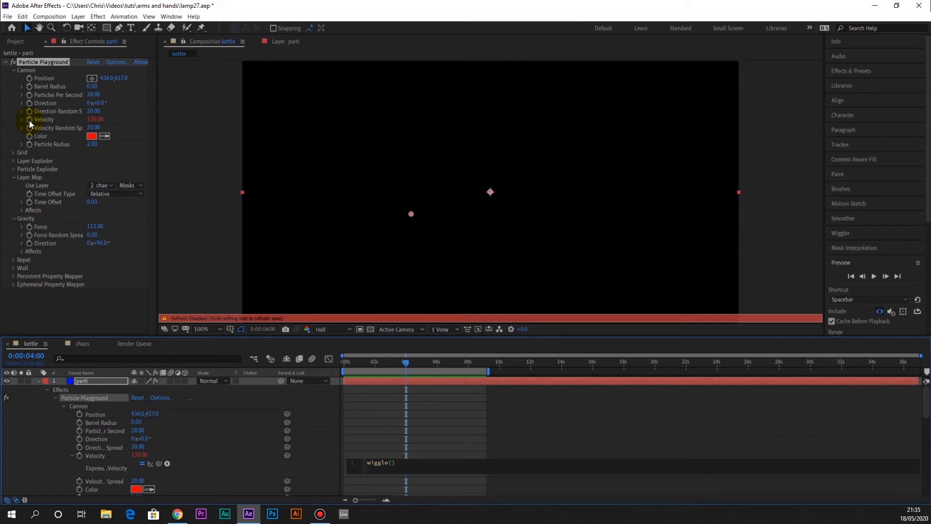
text(2,60)
click(365, 362)
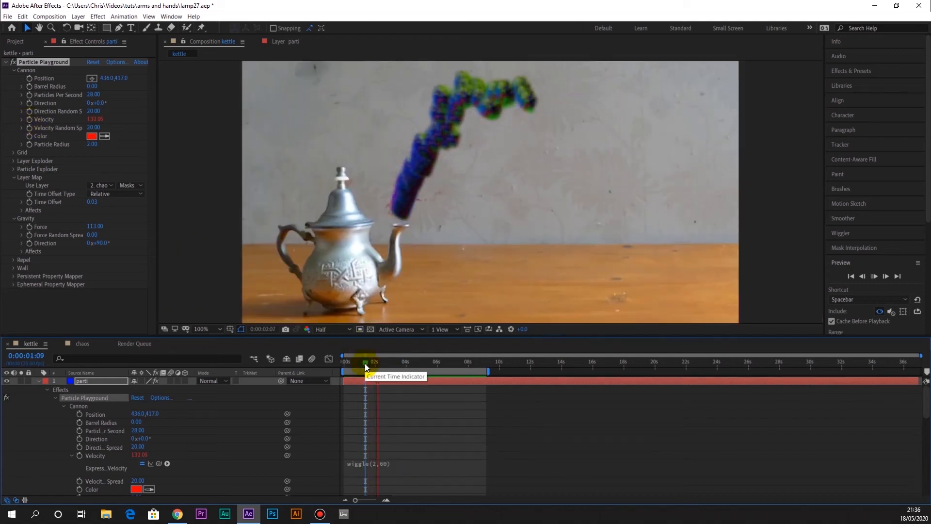
key(space)
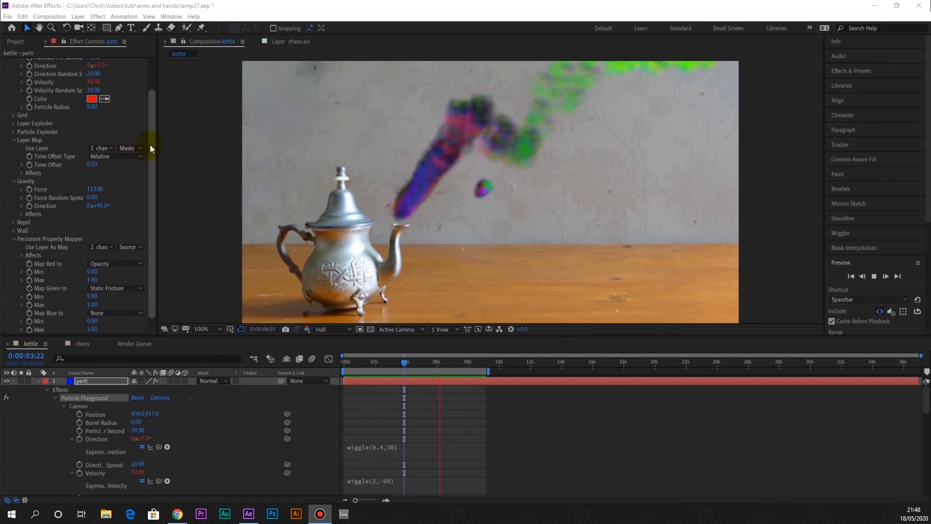
Review the Cannon, Gravity and Persistent Property Mapper settings of Particle Playground while the preview plays
scroll(149, 131, up, 2)
scroll(151, 100, up, 1)
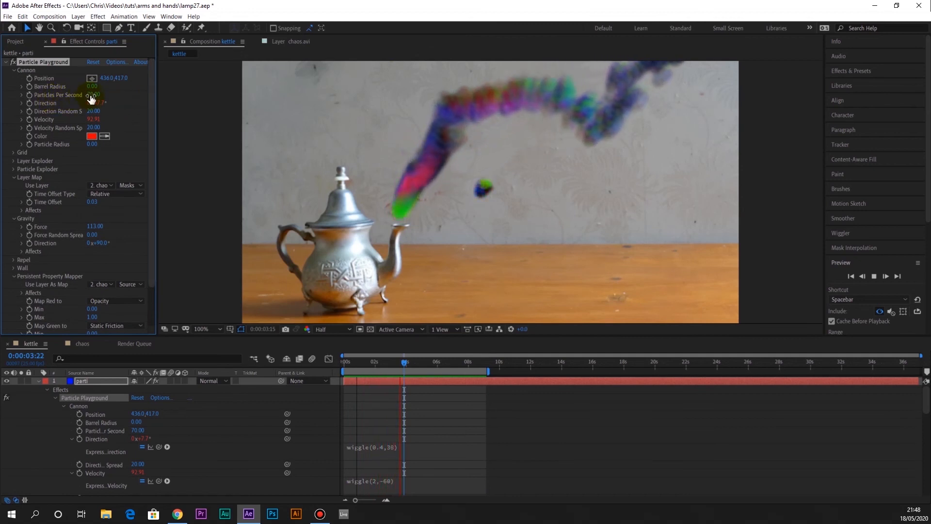
drag(151, 130, 151, 233)
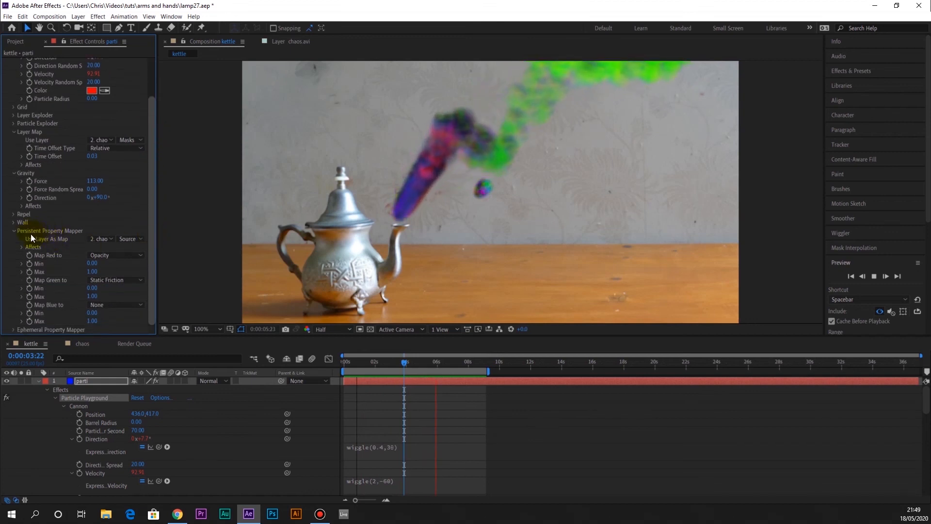
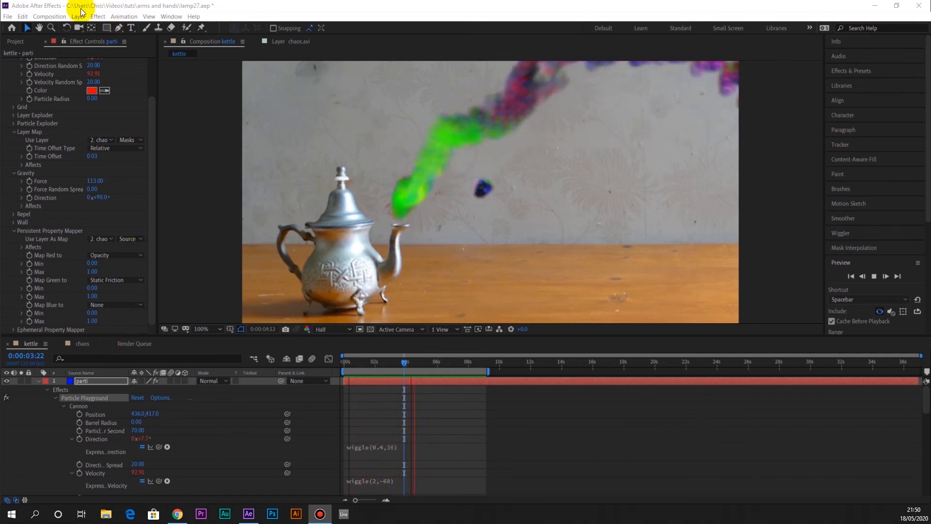
Apply the Mesh Warp distortion effect to the parti layer and stop the running preview
click(97, 16)
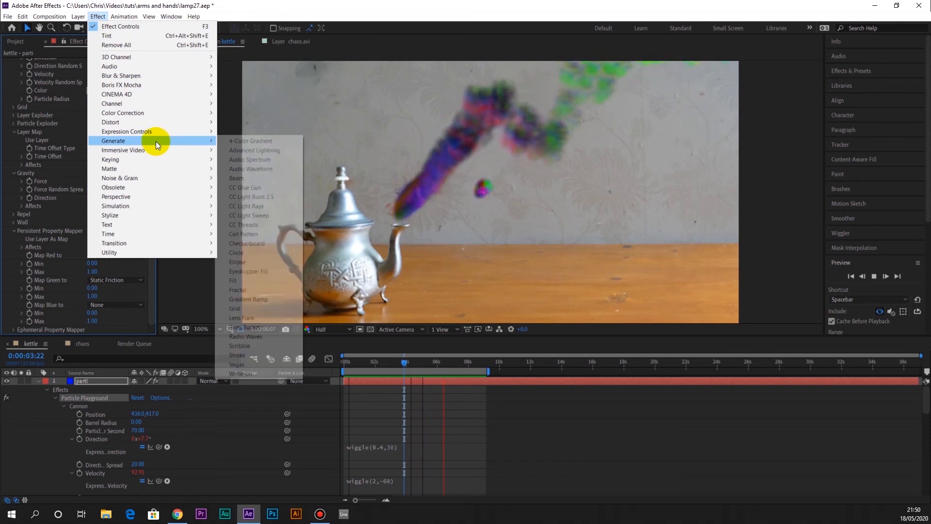
mouse_move(162, 122)
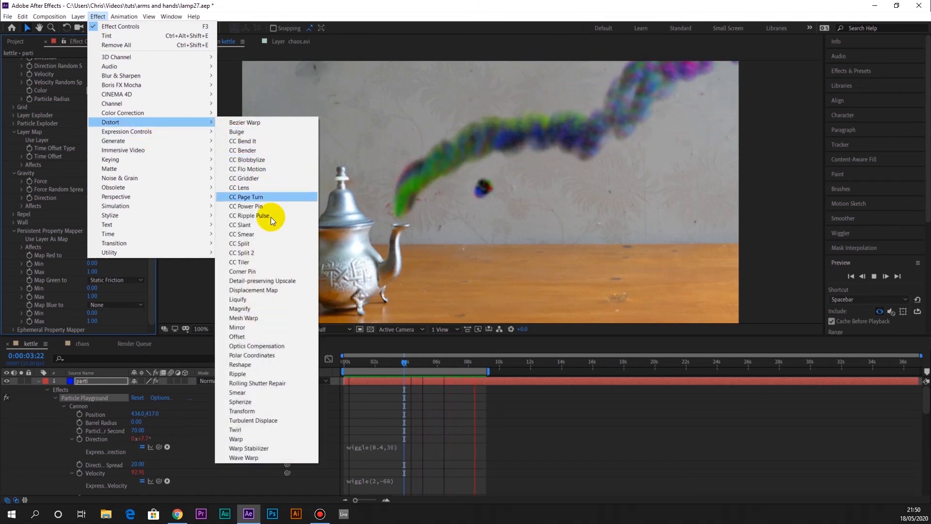
click(274, 316)
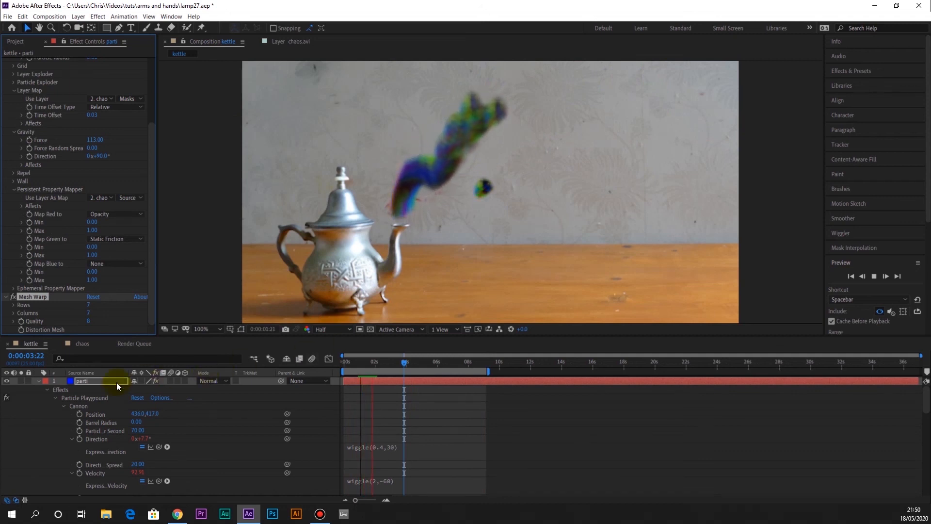
key(space)
Shift mesh points near the spout and along the upper smoke to bend the stream at 0:00:02:18
drag(382, 211, 387, 225)
drag(454, 211, 435, 209)
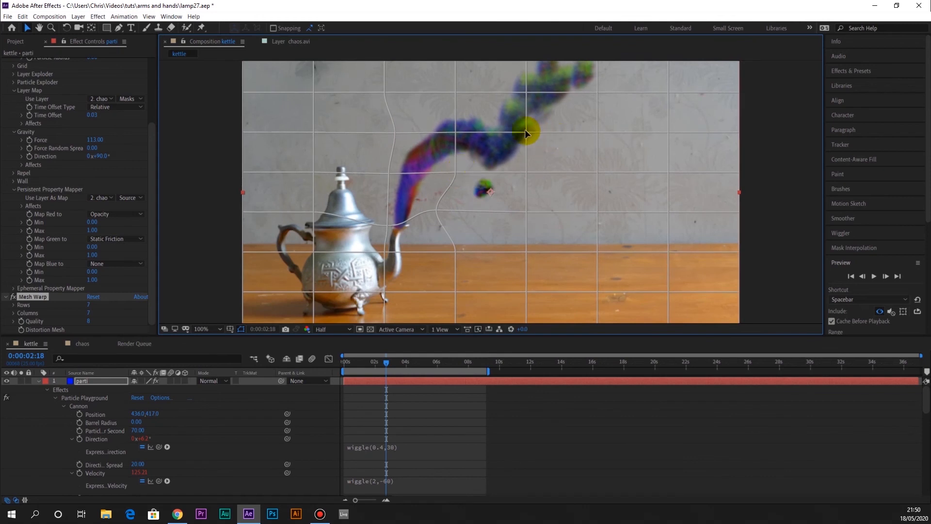
drag(527, 134, 536, 139)
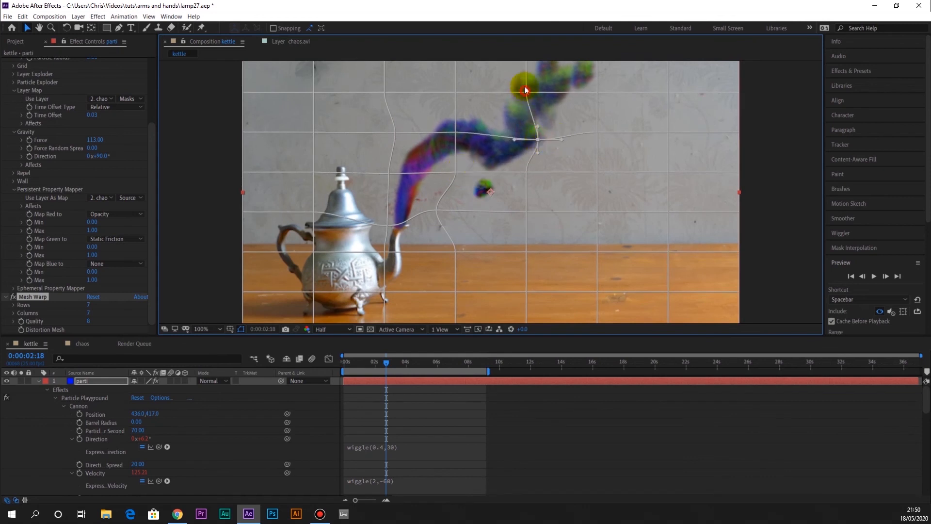
drag(598, 92, 630, 91)
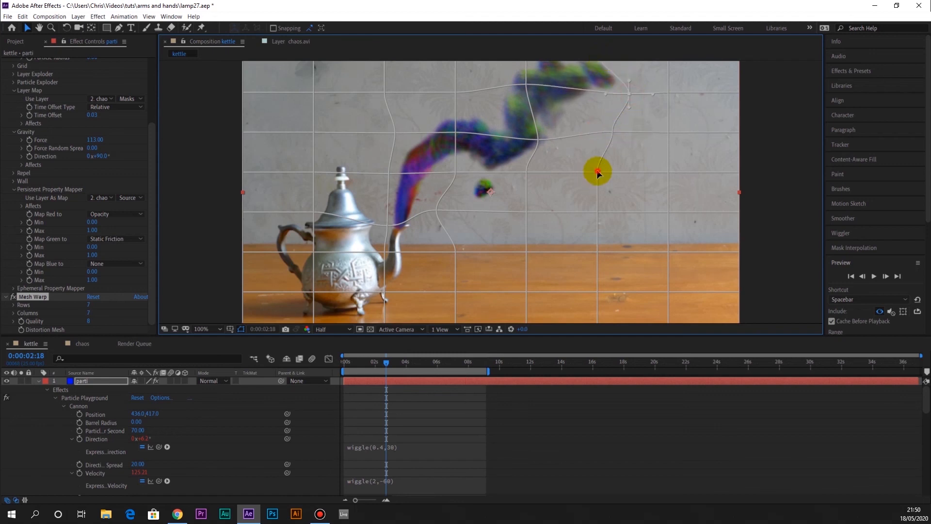
At 0:00:05:19, move more mesh points around the upper and middle smoke to spread its curve, and preview the result
click(432, 359)
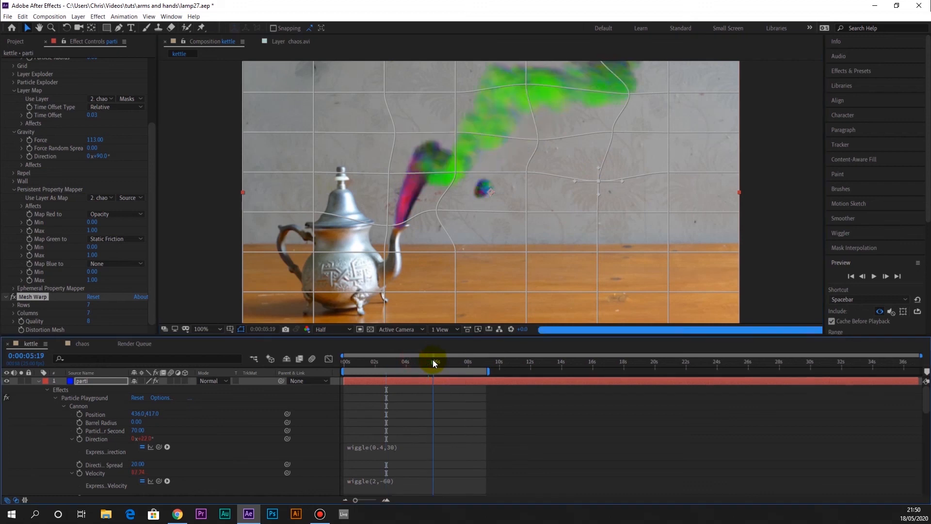
click(629, 95)
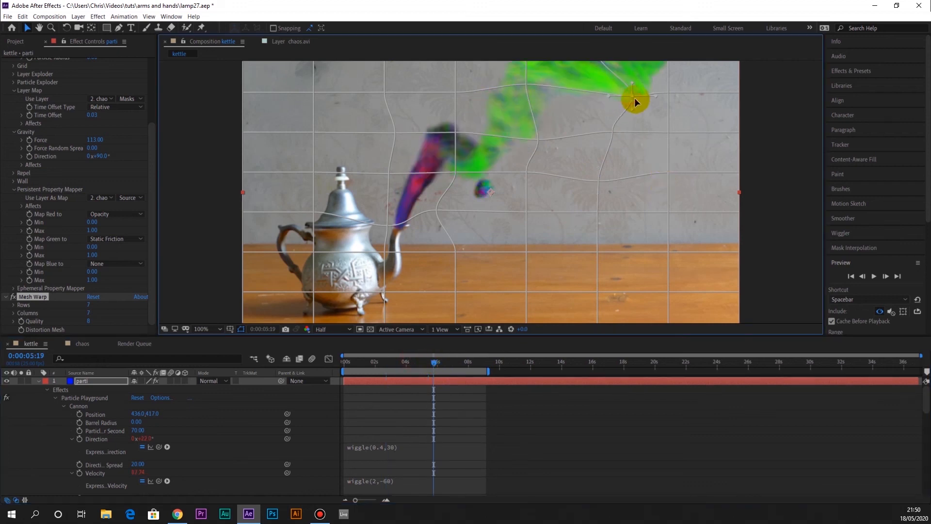
drag(525, 84, 541, 95)
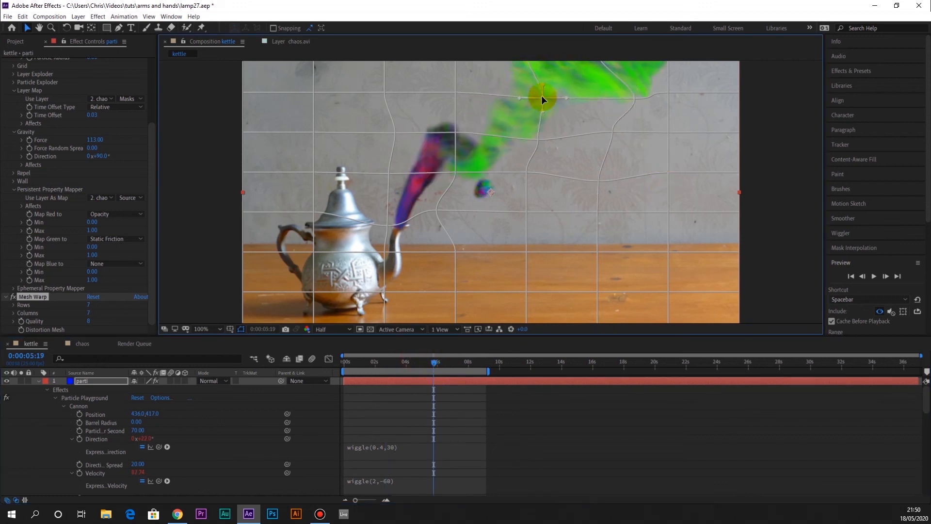
click(459, 137)
drag(459, 138, 460, 139)
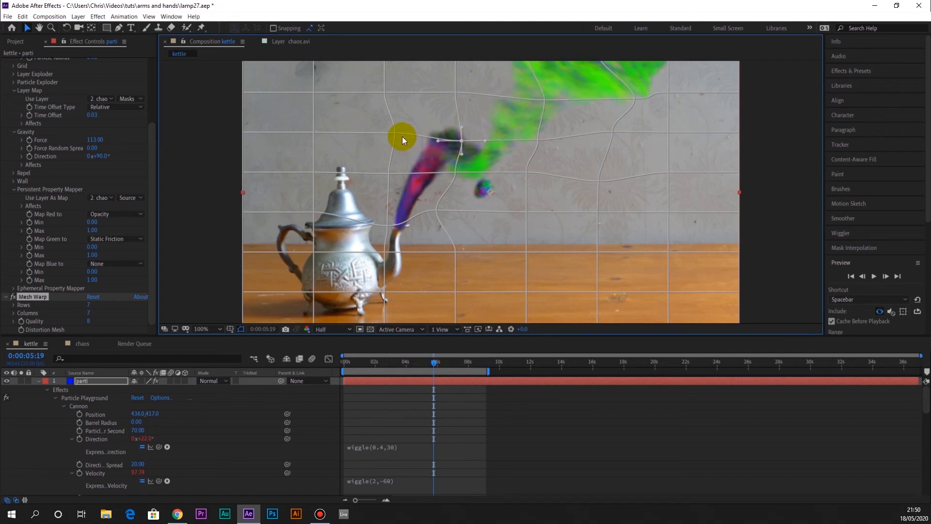
drag(395, 134, 402, 139)
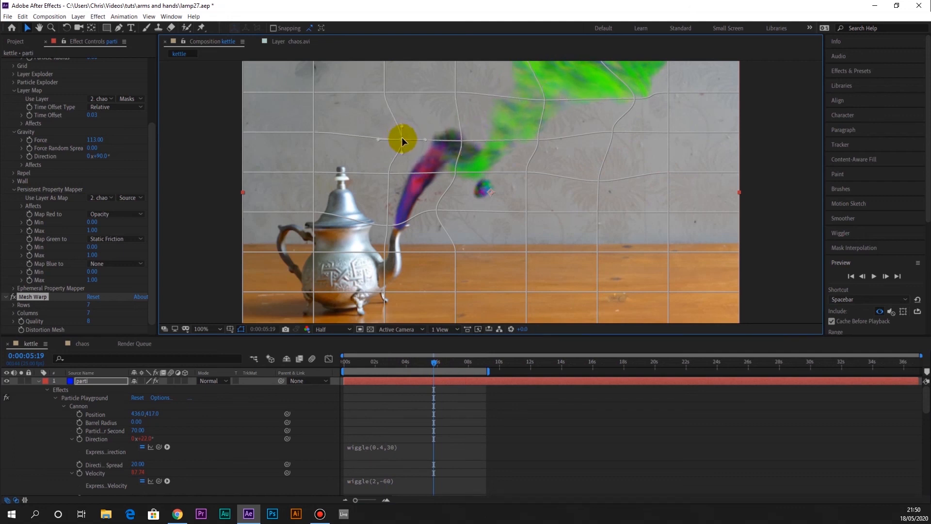
drag(527, 175, 535, 183)
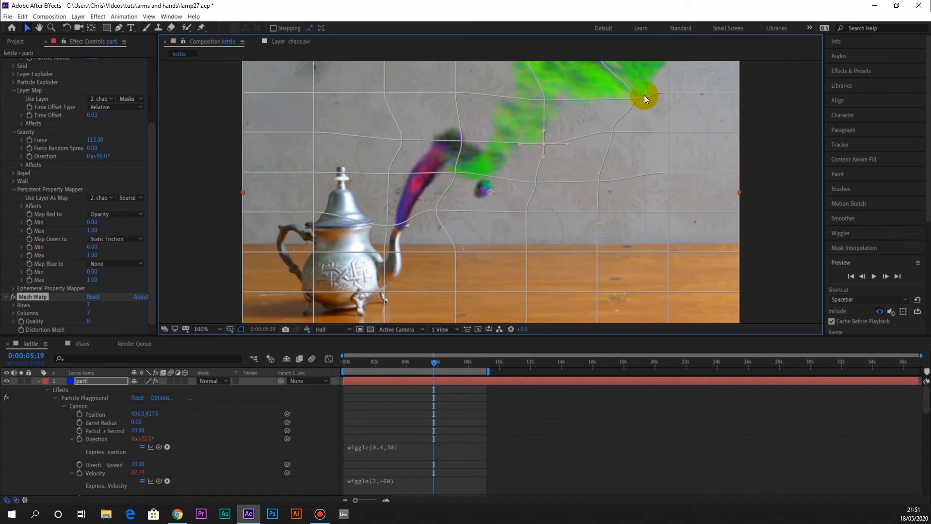
key(space)
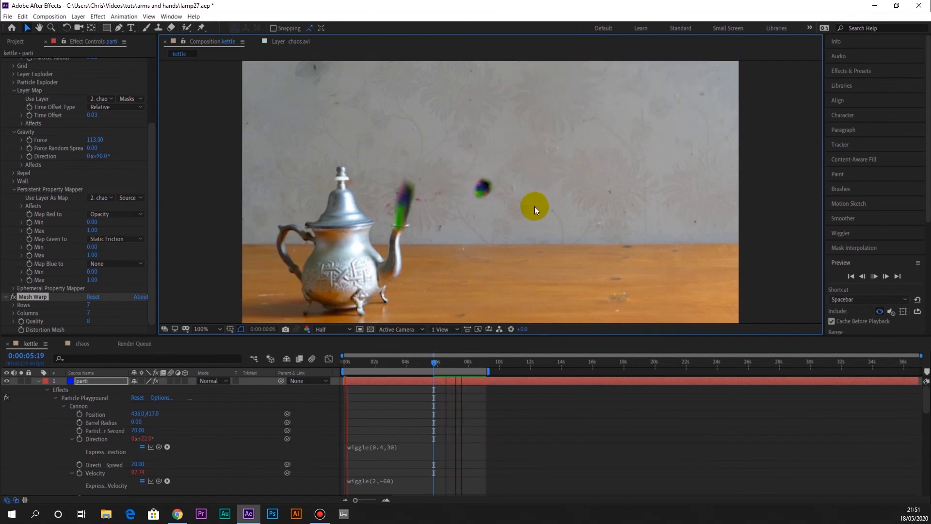
click(412, 228)
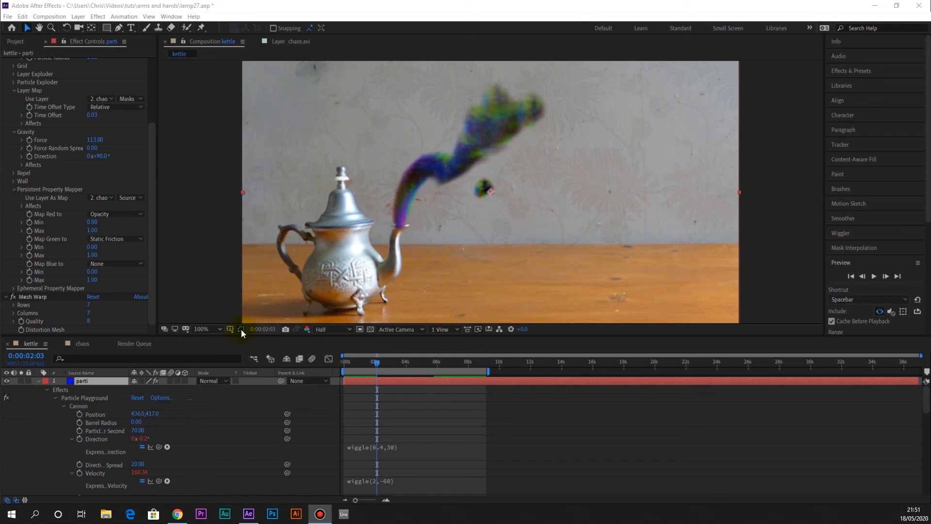
Collapse the expanded properties of the parti and chaos.avi layers in the timeline
scroll(153, 457, down, 10)
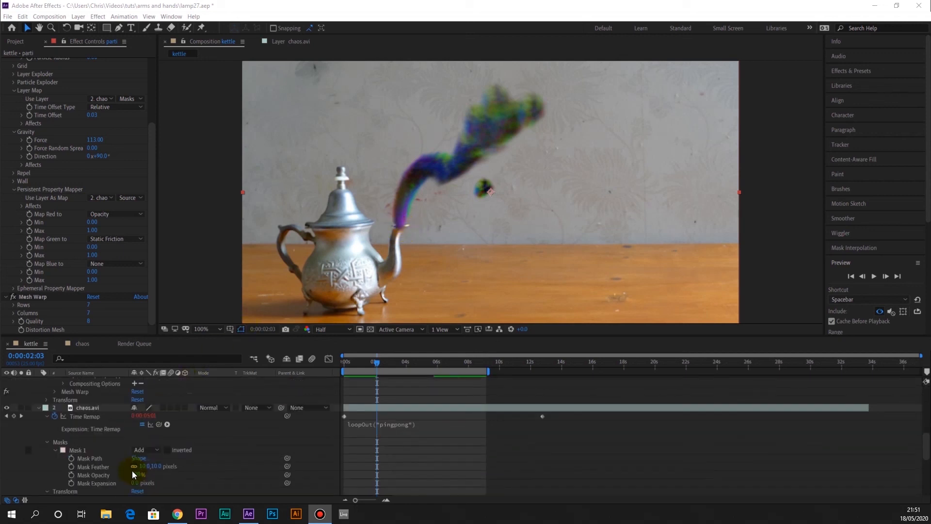
scroll(95, 413, up, 6)
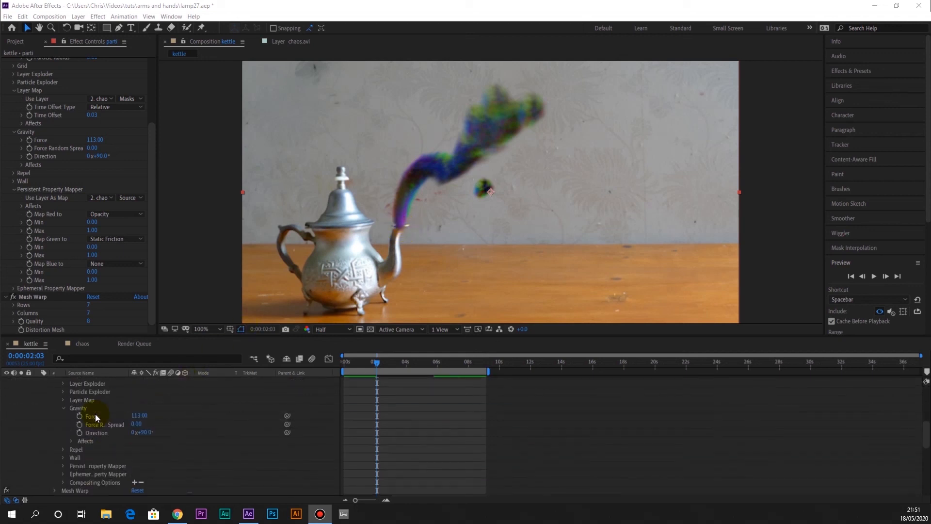
scroll(95, 414, down, 3)
scroll(95, 414, up, 6)
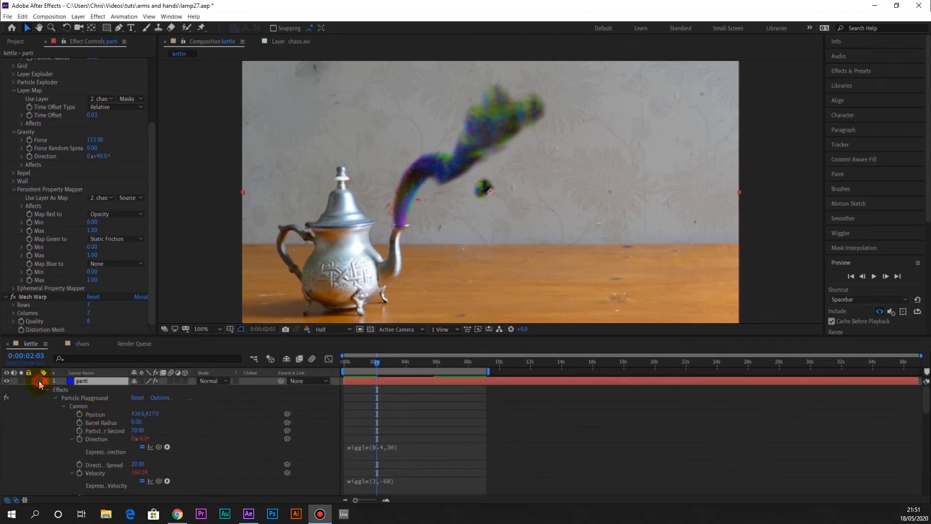
click(37, 380)
click(39, 389)
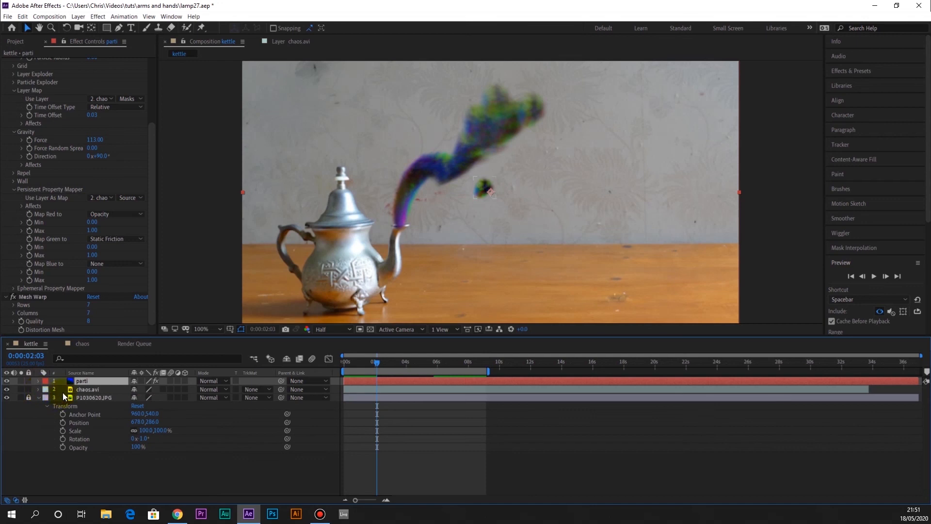
Unlock the P1030620.JPG teapot photo layer, duplicate it and place the copy above the parti layer
click(83, 397)
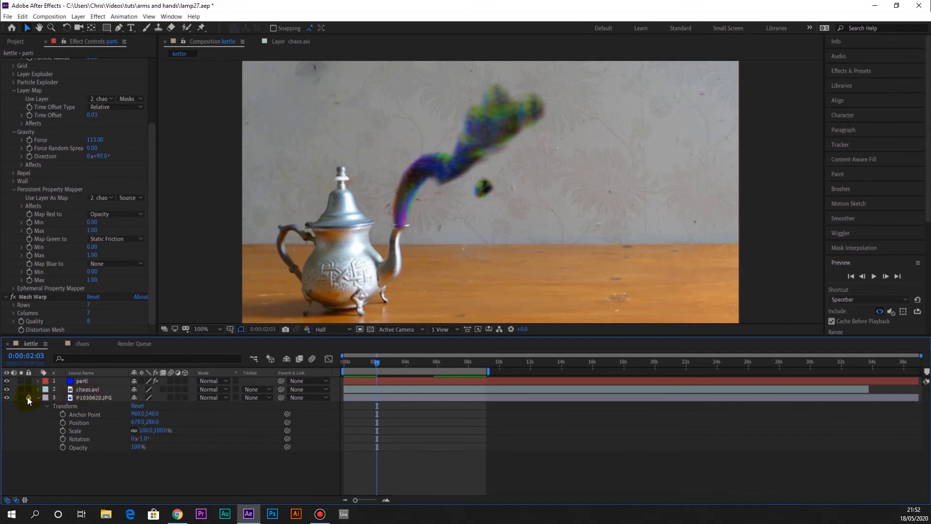
click(28, 397)
click(84, 396)
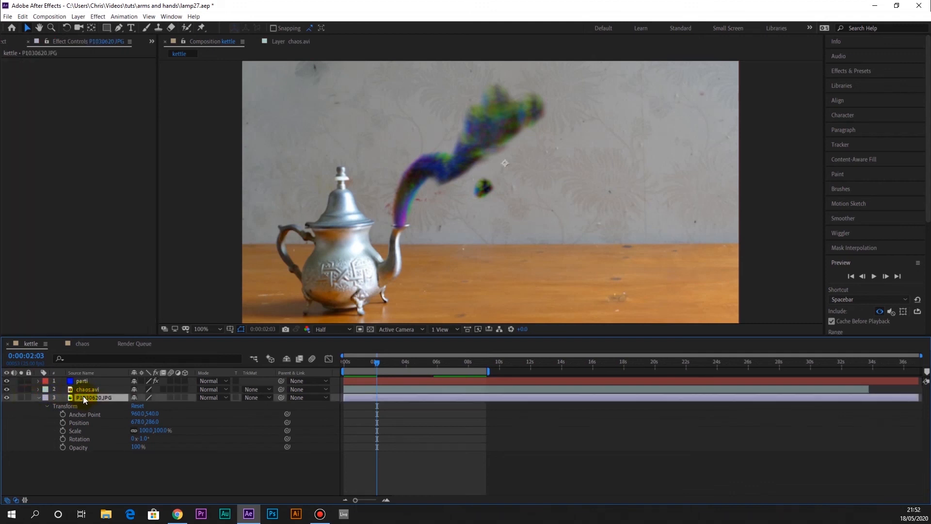
key(ctrl+d)
drag(83, 400, 86, 377)
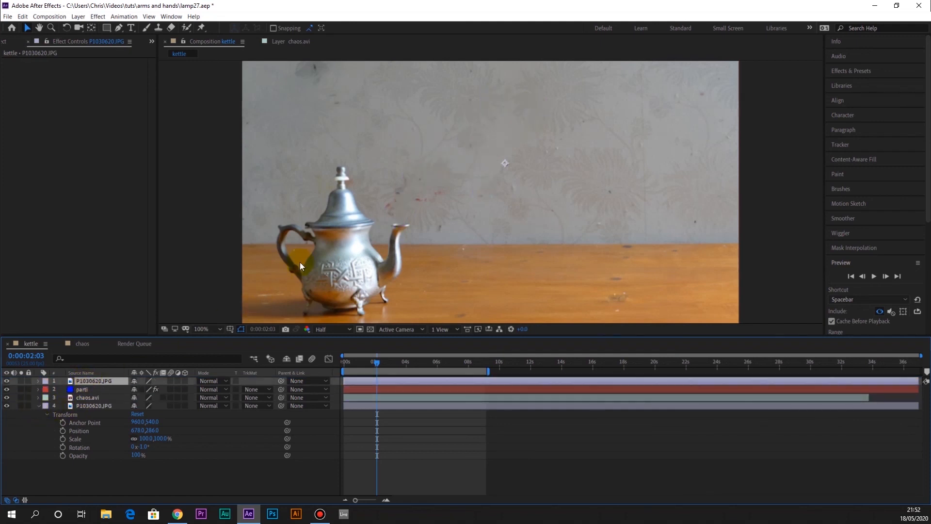
Draw a small rectangular mask over the spout rim on the top photo copy and align its upper edge with the rim
click(106, 28)
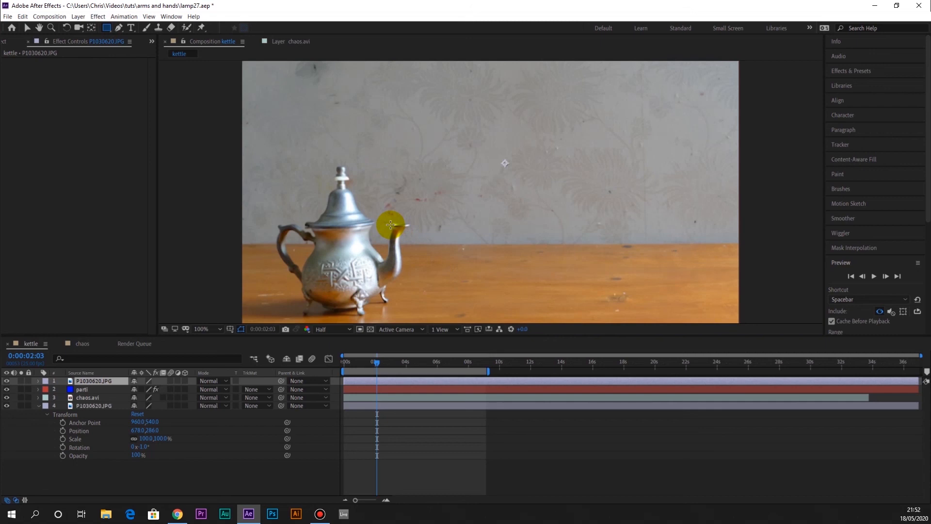
drag(393, 225, 417, 232)
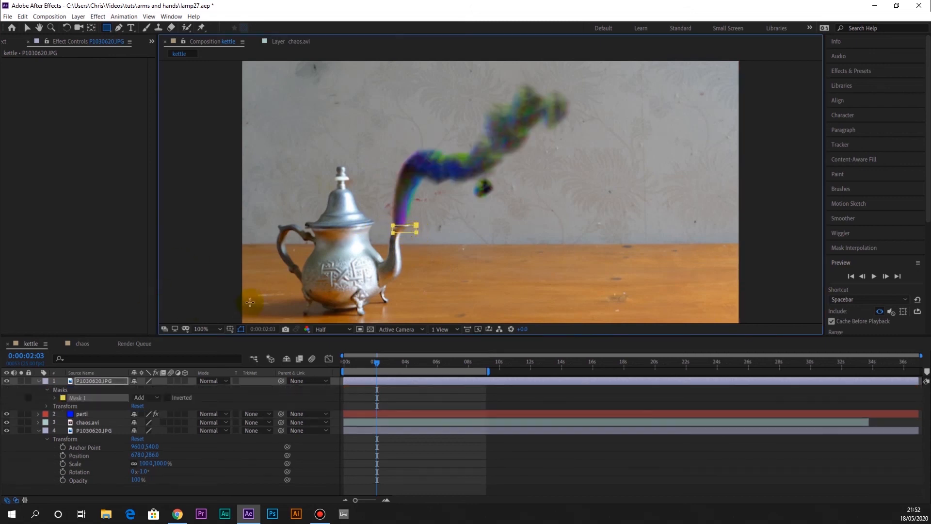
key(period)
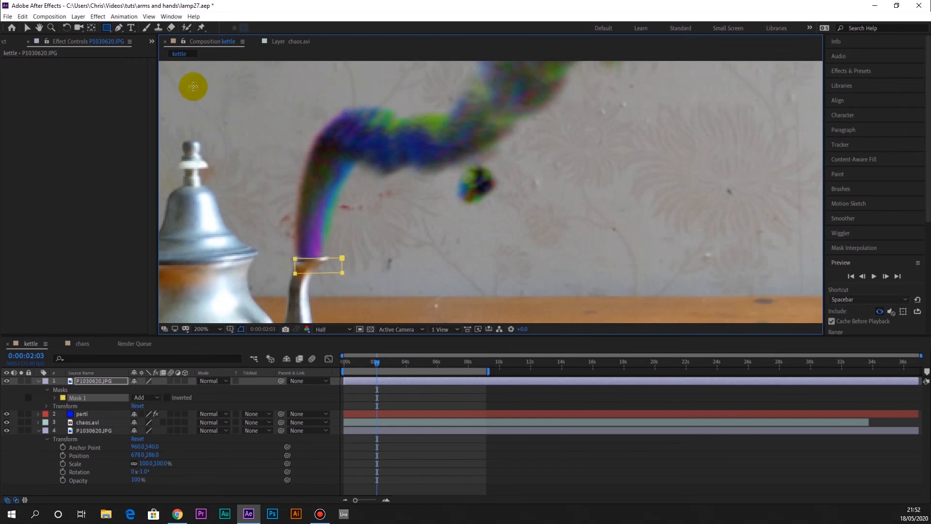
click(28, 29)
drag(315, 262, 309, 261)
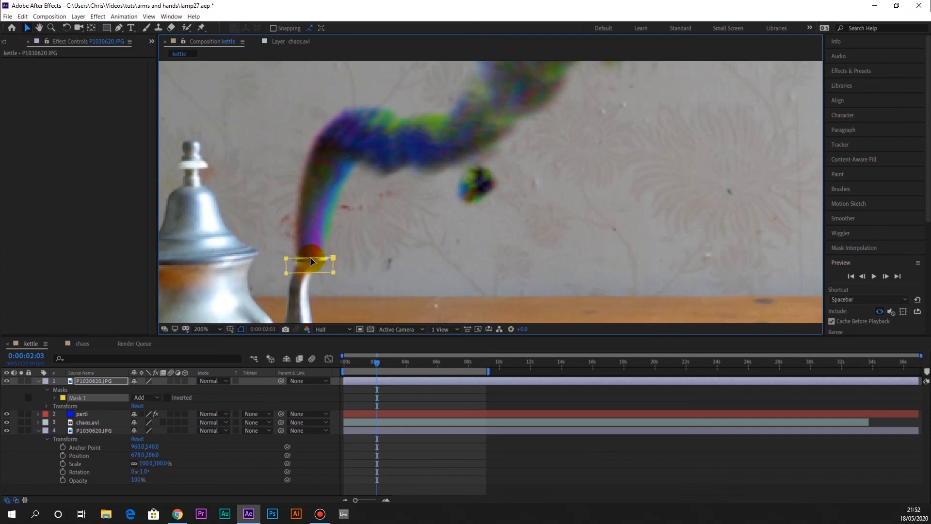
drag(286, 259, 286, 260)
Preview the smoke leaving the masked spout up close, and return to the full composition view
key(space)
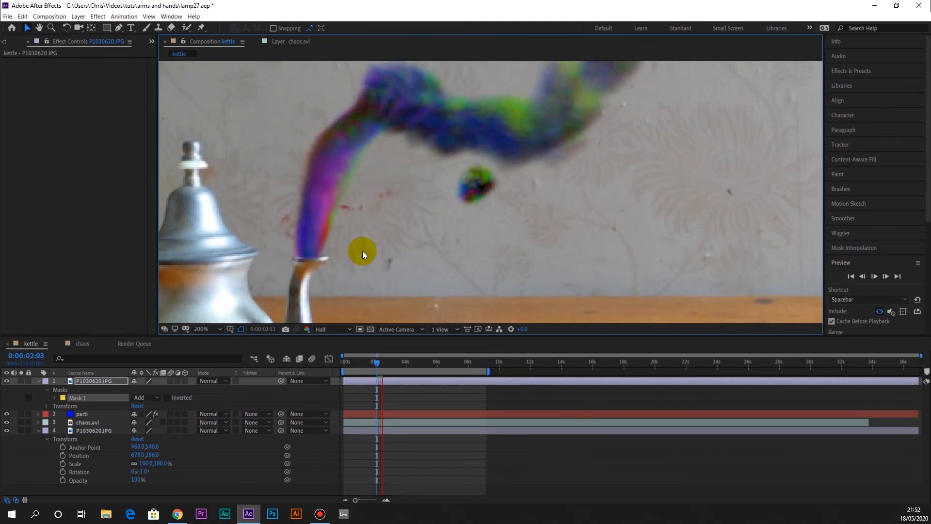
key(space)
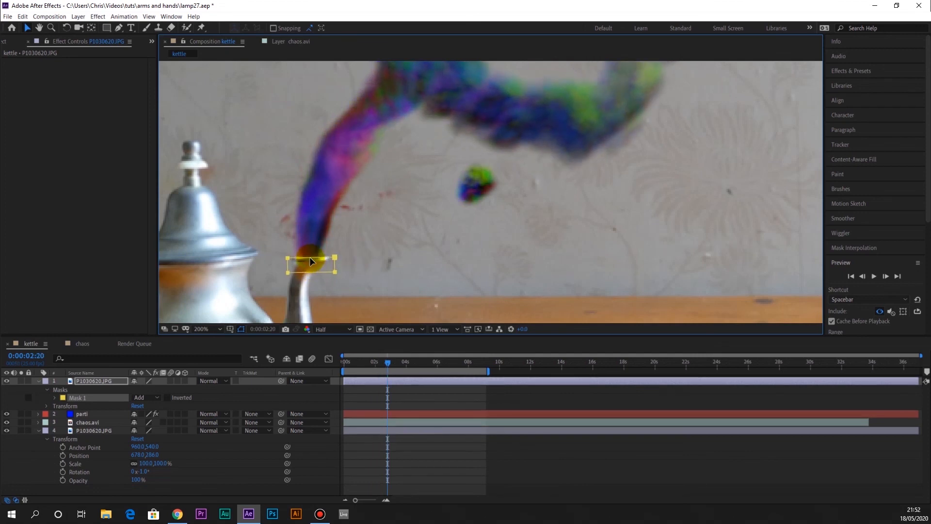
click(366, 262)
key(space)
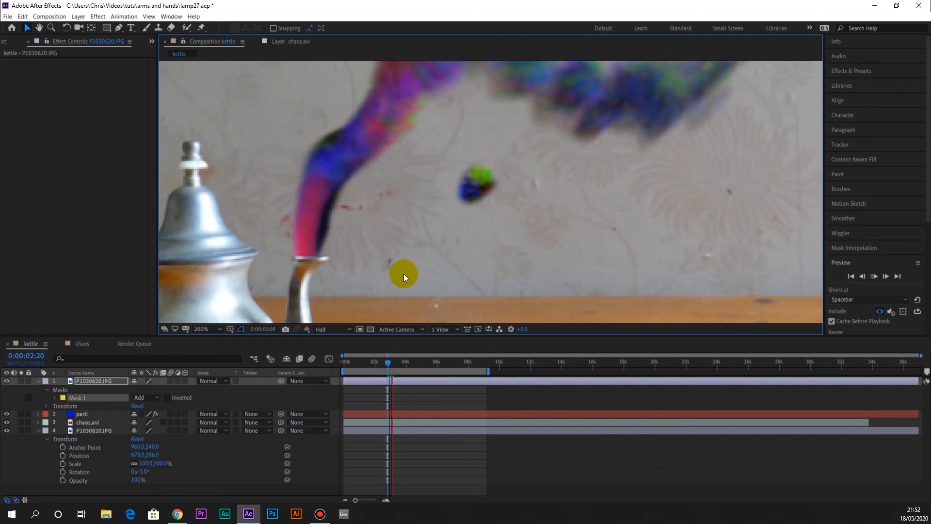
key(space)
scroll(383, 273, up, 1)
scroll(382, 273, down, 2)
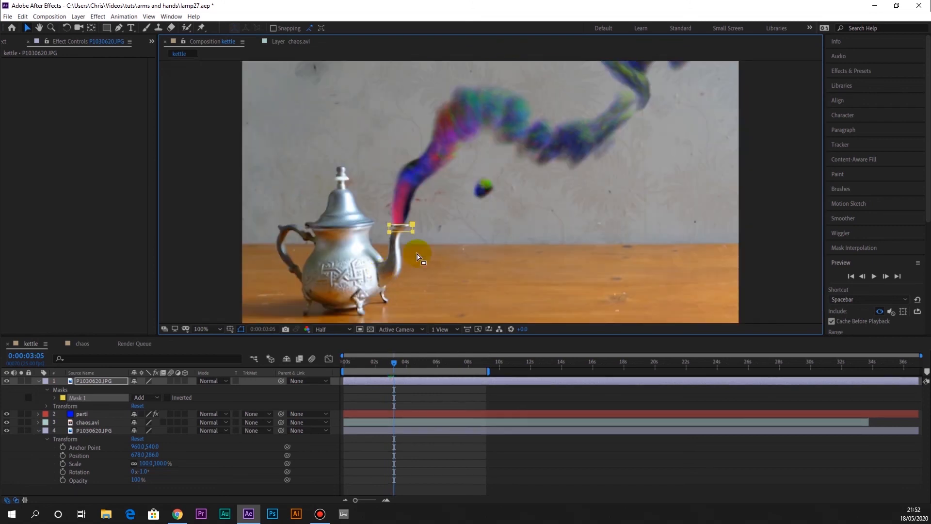
Set the Particle Playground cannon position on the parti layer to 444, 417 and preview the smoke
click(93, 415)
click(95, 380)
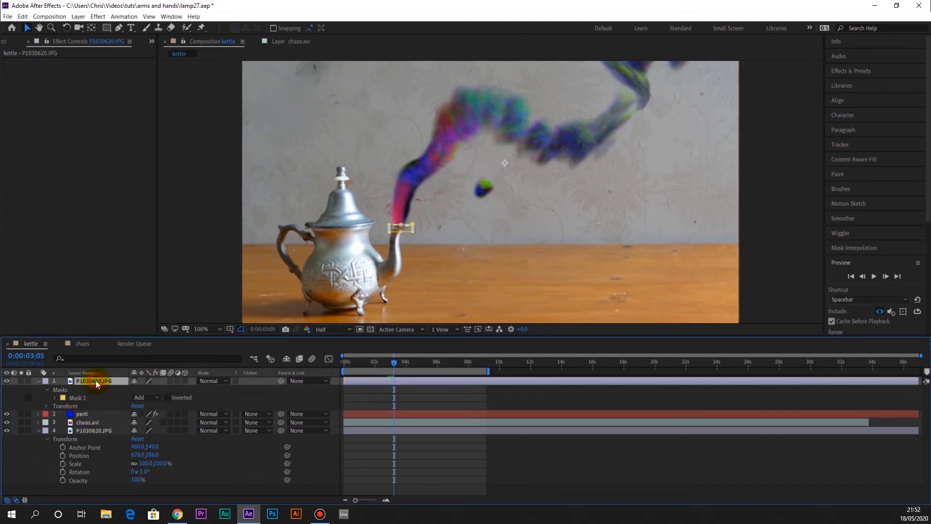
click(91, 412)
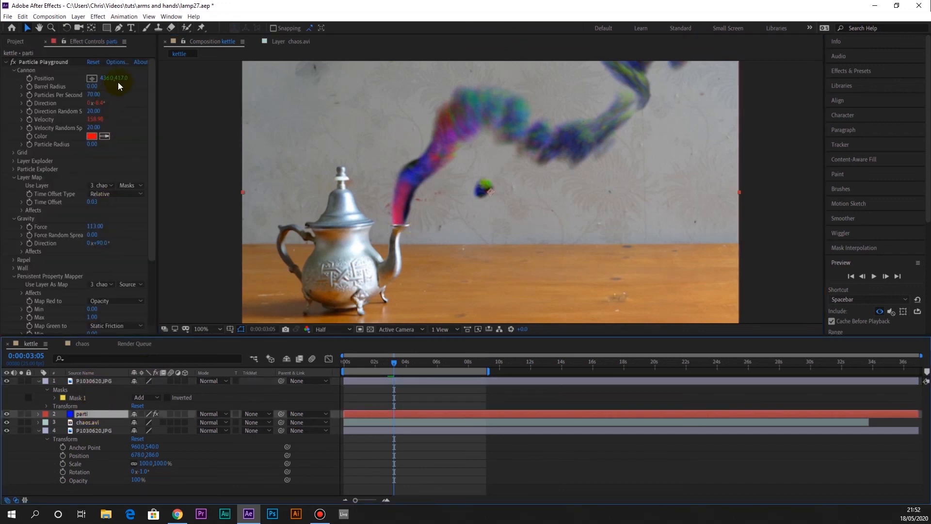
drag(121, 82, 129, 79)
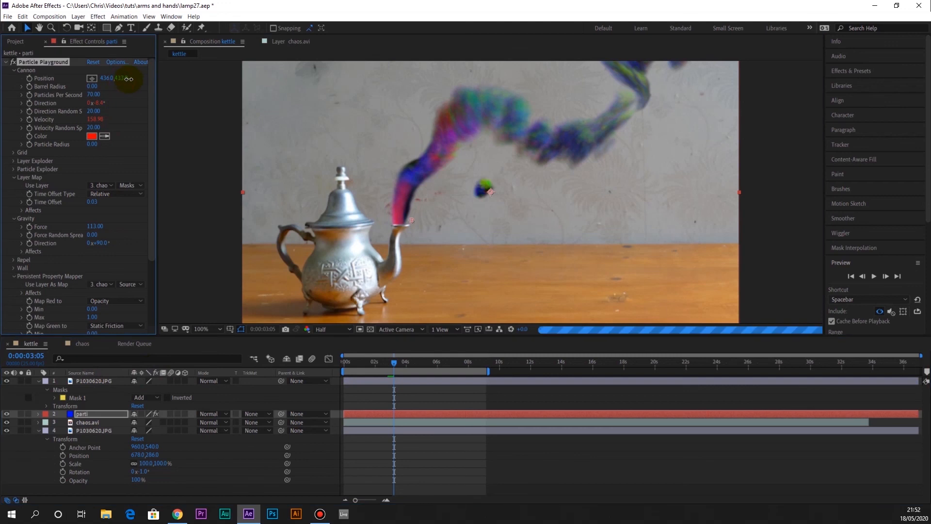
key(ctrl+z)
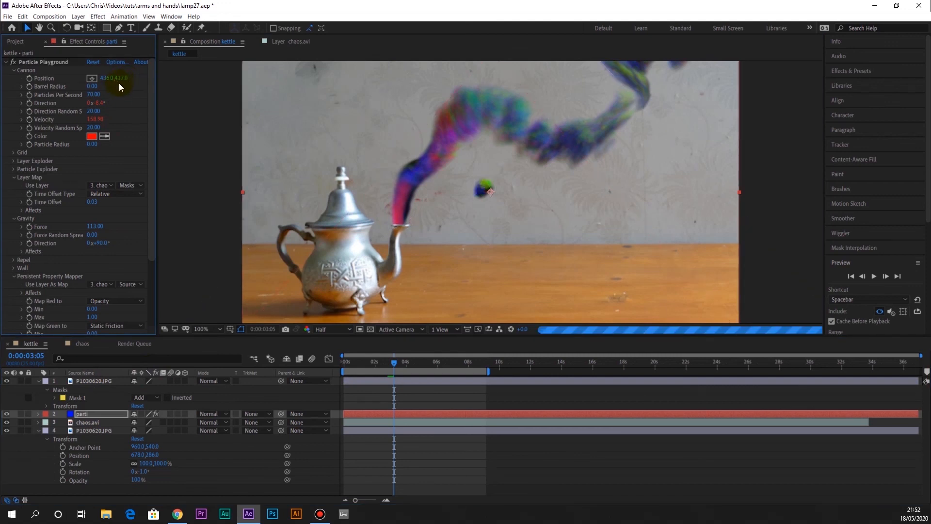
drag(102, 77, 112, 78)
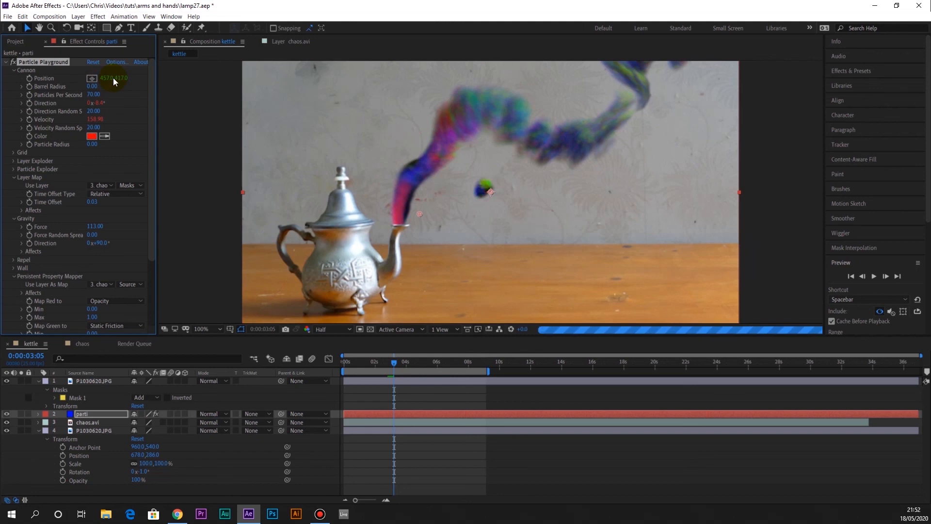
drag(109, 79, 105, 78)
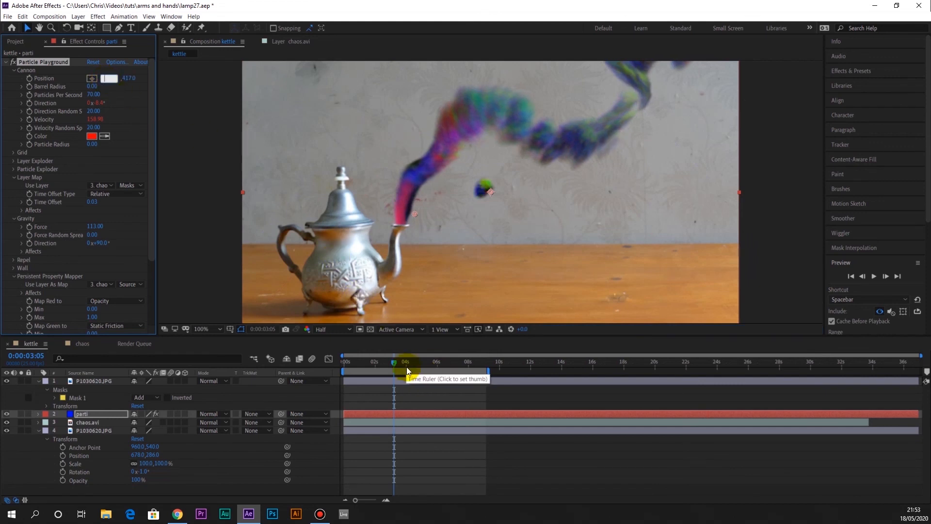
key(space)
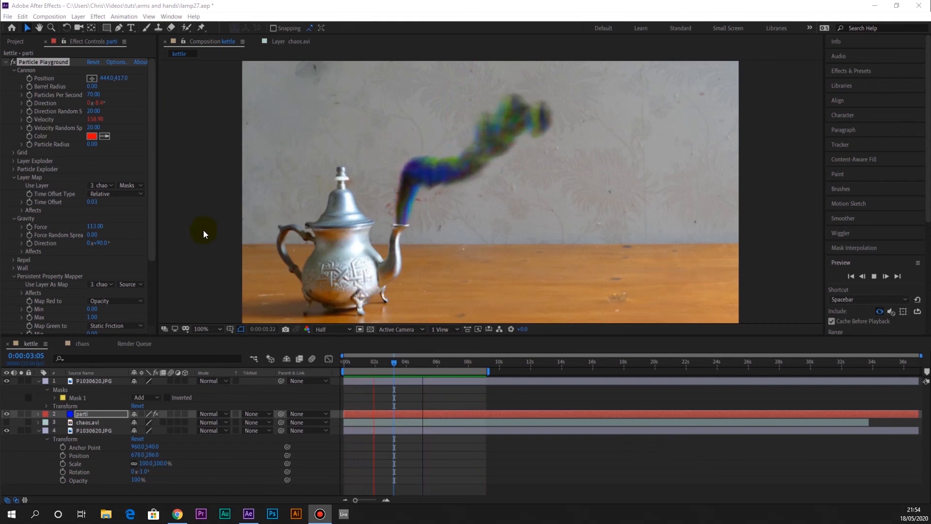
Add a Glow effect to the parti layer with a Glow Radius of 12 and a Glow Intensity of 0.1, and preview it
click(101, 419)
click(98, 413)
click(99, 17)
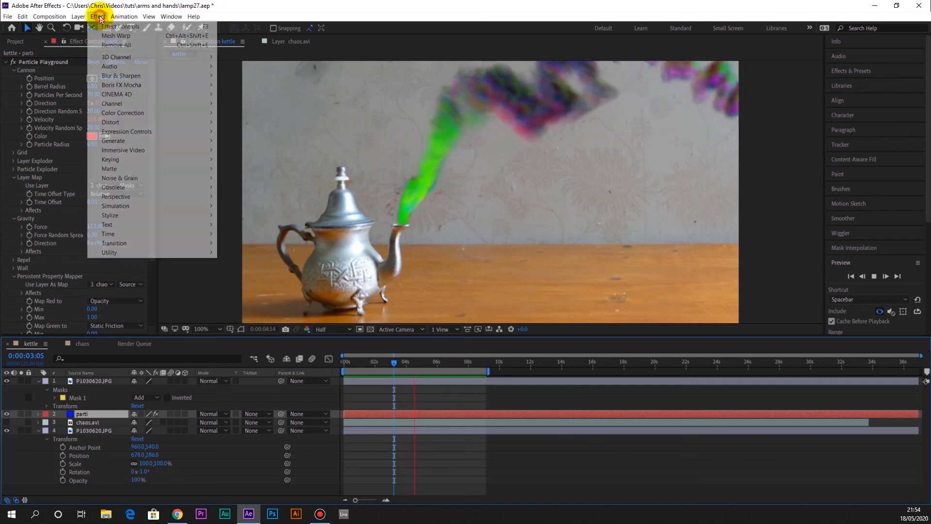
mouse_move(154, 213)
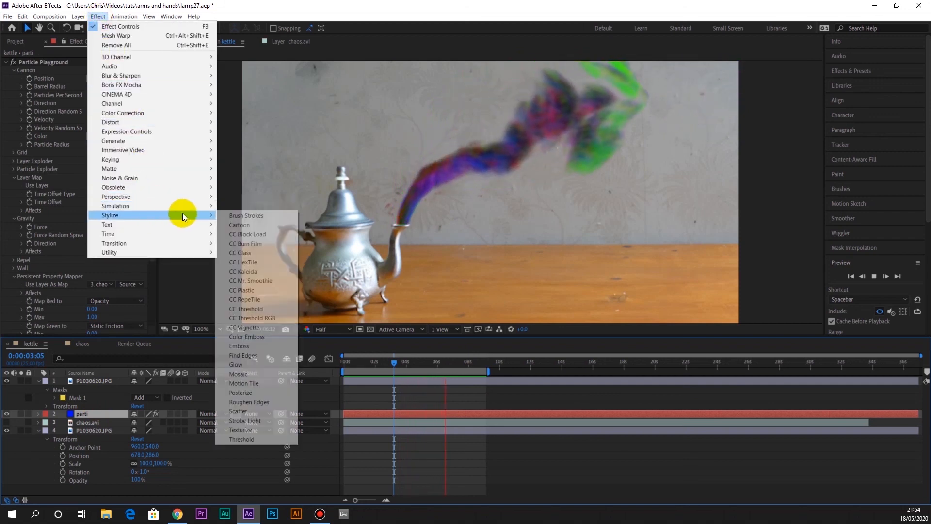
click(257, 367)
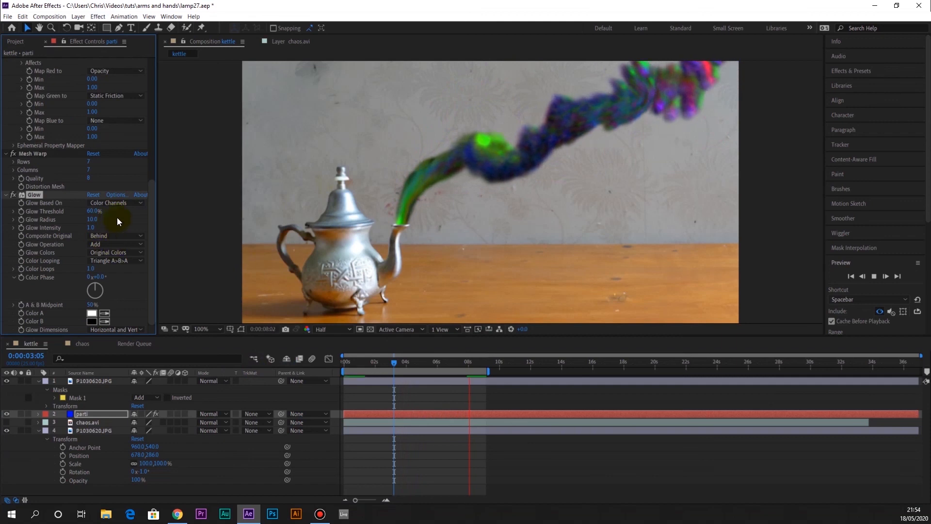
click(100, 219)
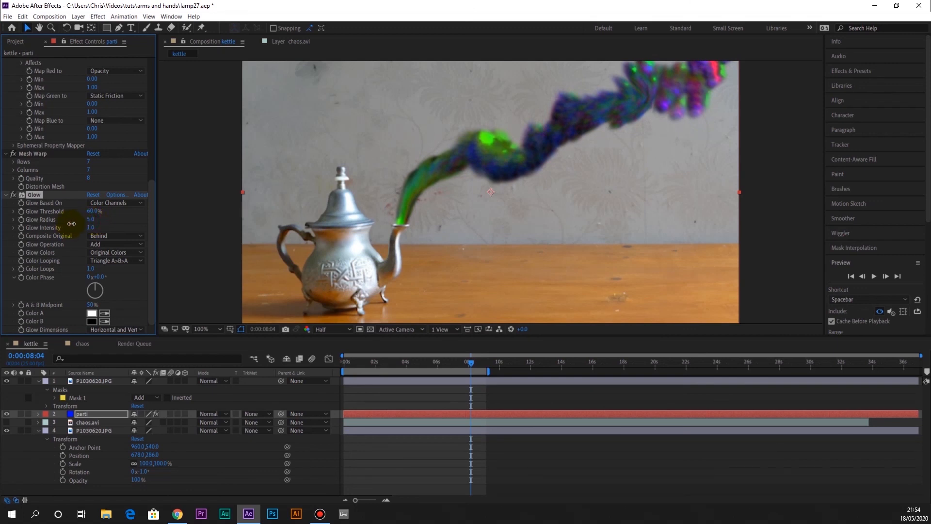
key(space)
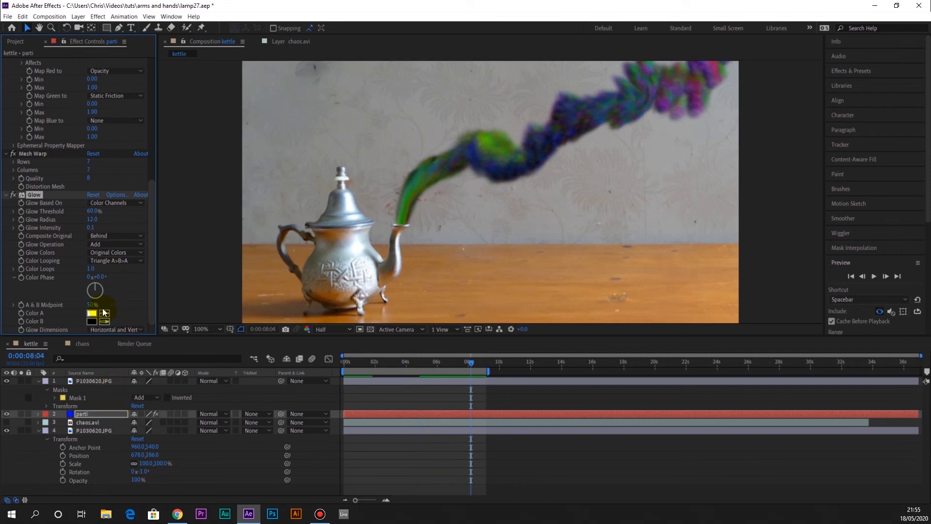
Lower the parti layer's opacity to 70% and preview the more transparent smoke
click(37, 413)
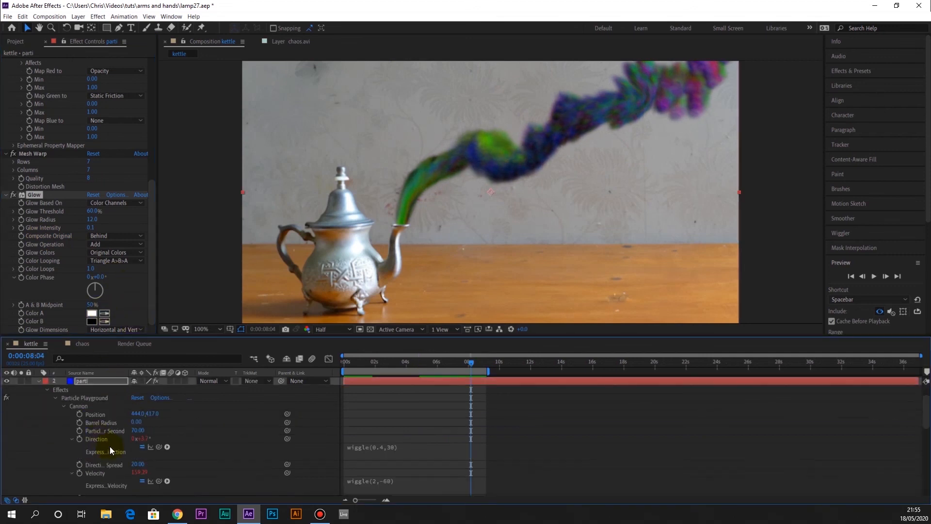
scroll(112, 447, down, 5)
scroll(154, 462, down, 10)
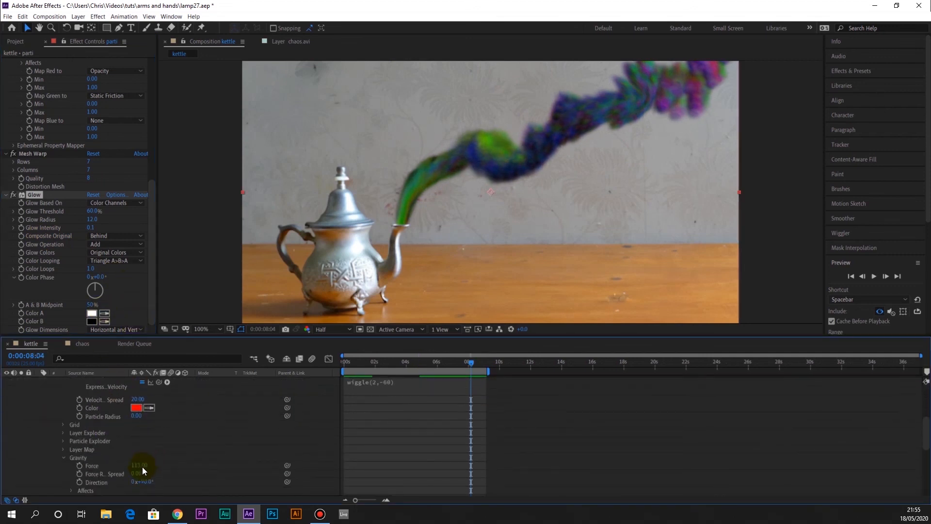
scroll(138, 467, down, 3)
scroll(137, 468, up, 2)
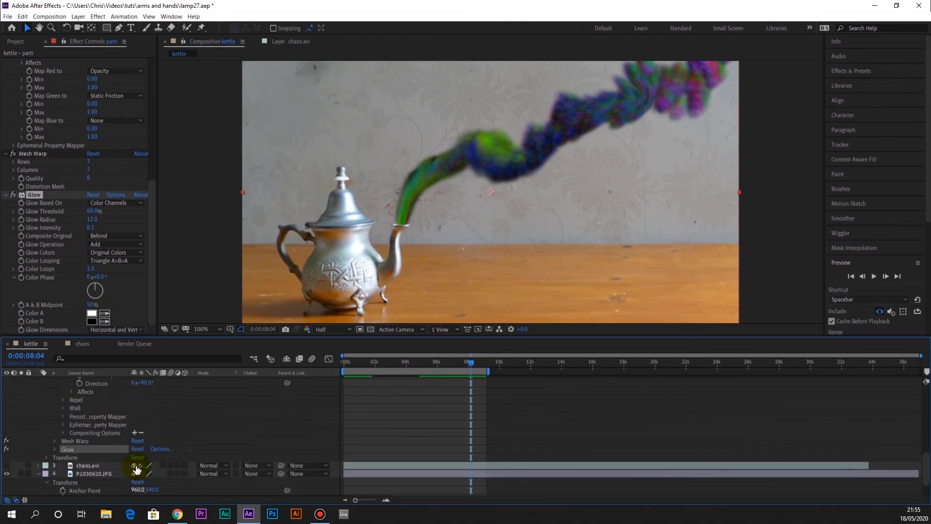
scroll(80, 456, down, 3)
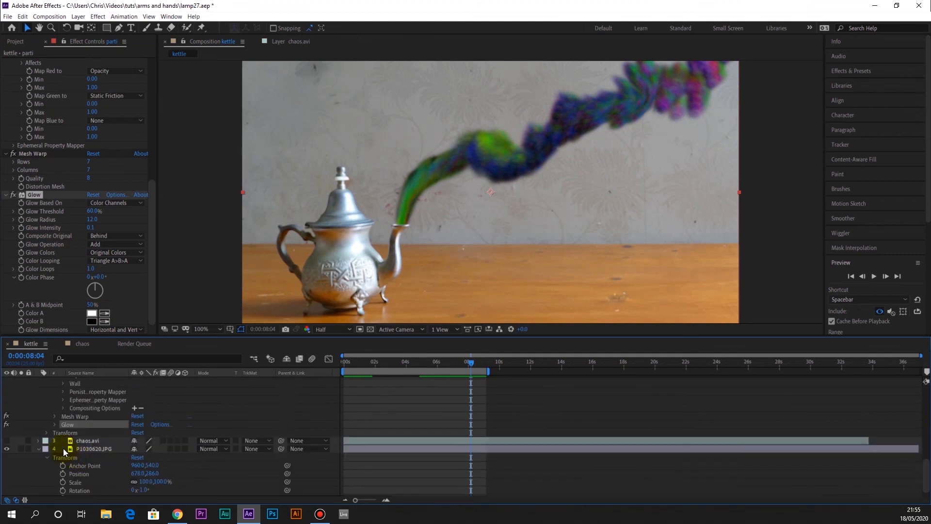
click(47, 433)
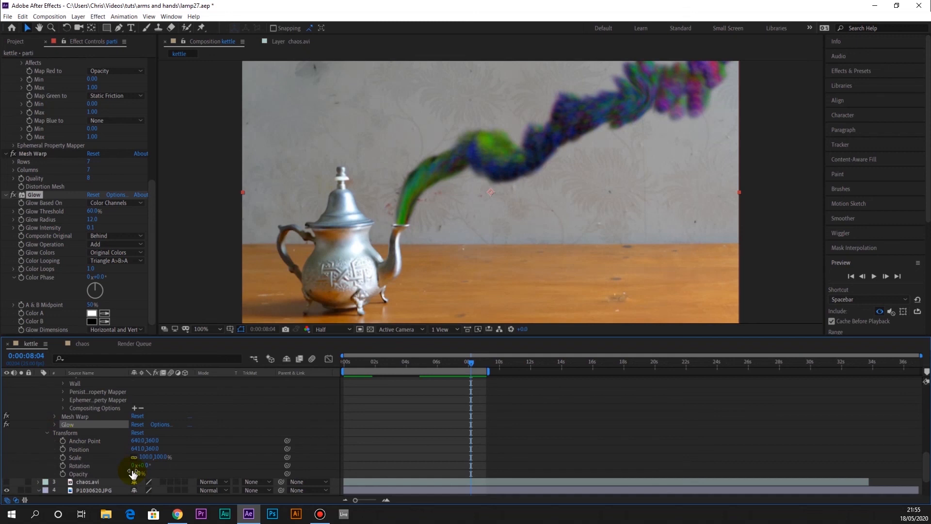
mouse_move(124, 471)
mouse_down()
mouse_move(97, 466)
mouse_move(115, 465)
mouse_up()
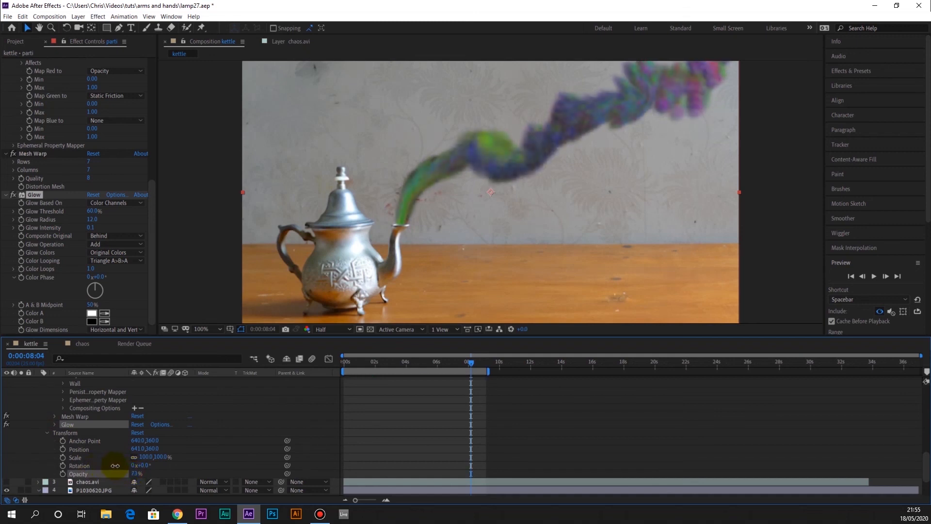
key(space)
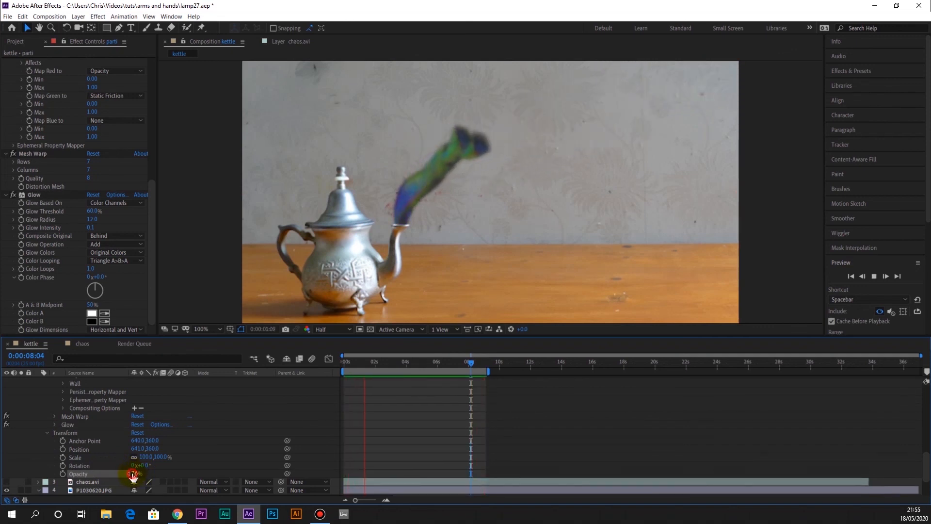
key(space)
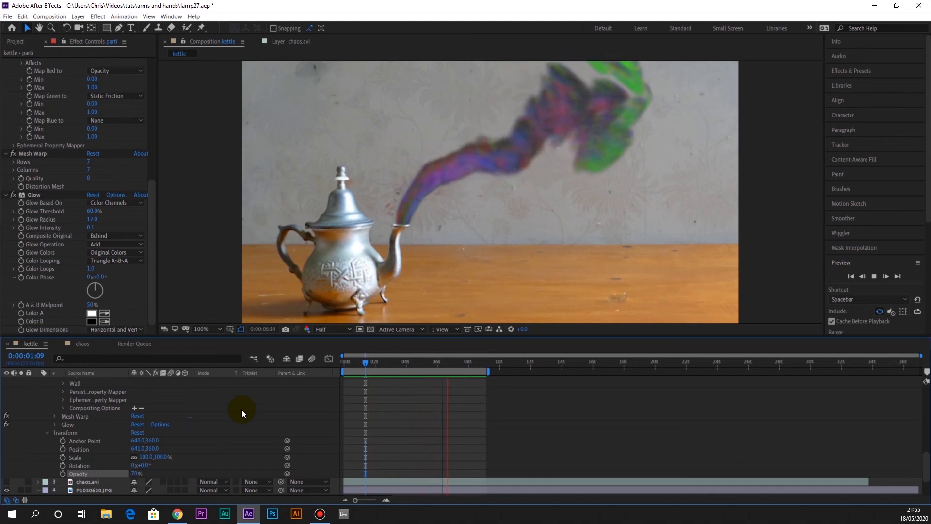
key(space)
Enable motion blur for the parti layer and the composition, and preview the smoke
scroll(205, 412, up, 6)
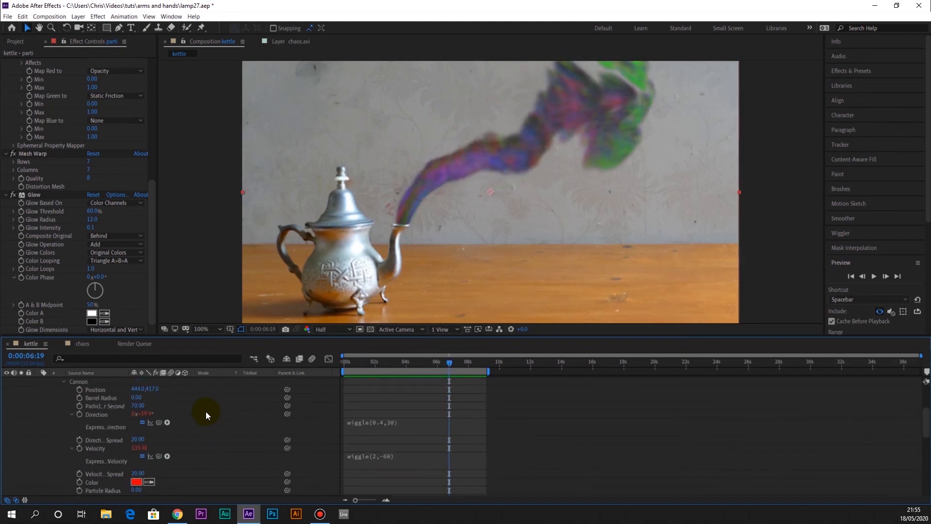
scroll(205, 411, up, 3)
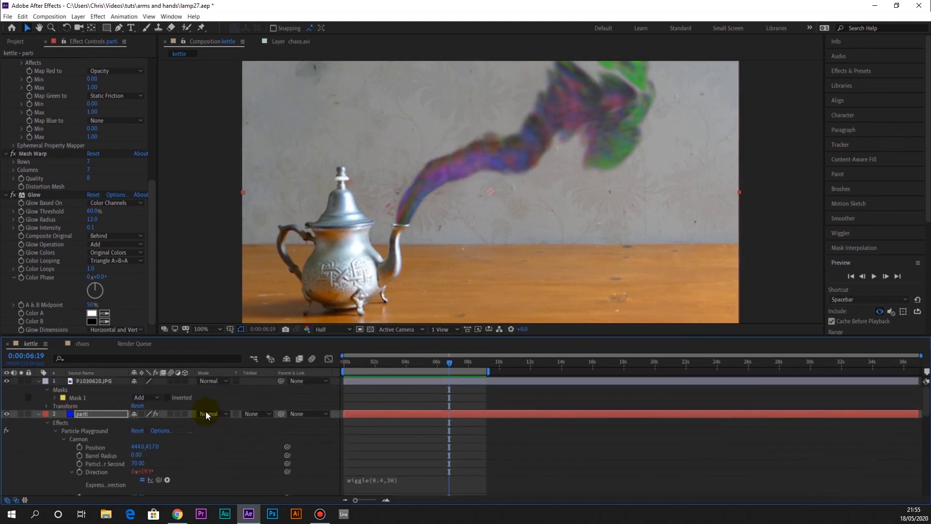
click(170, 414)
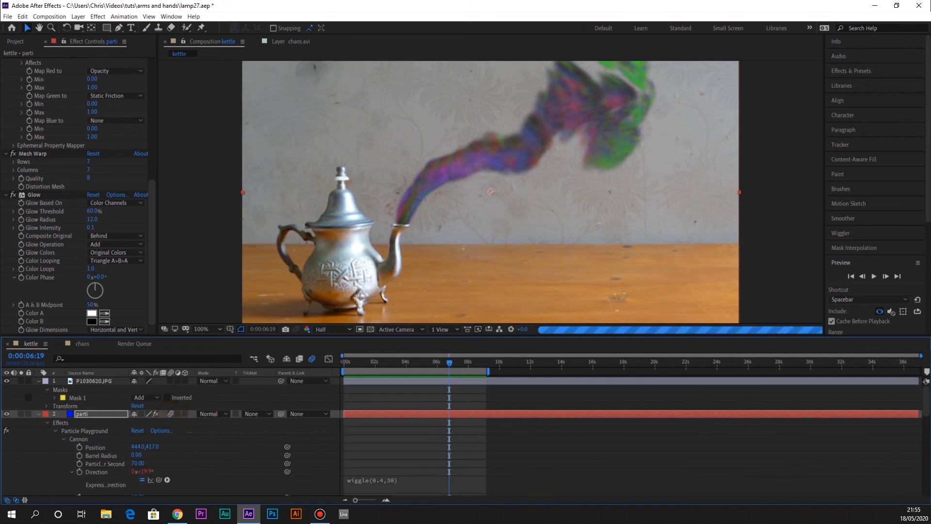
key(space)
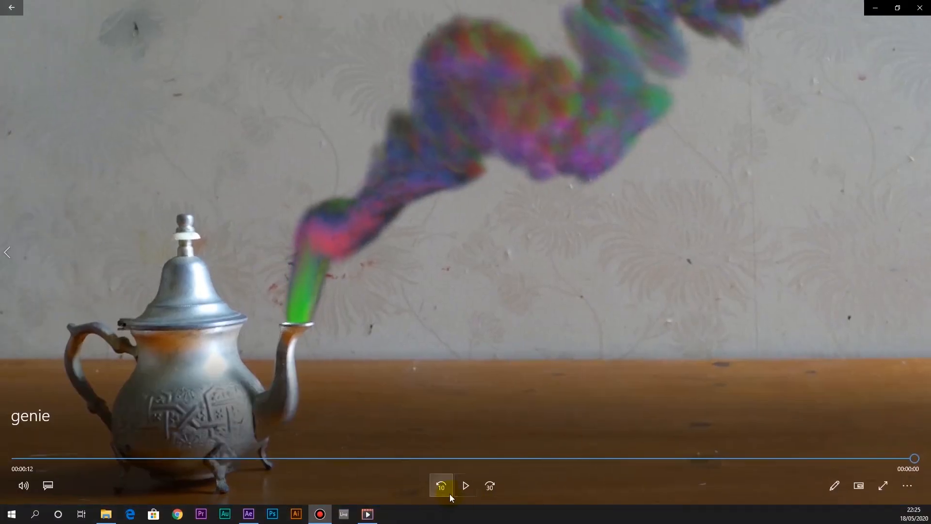
Play the rendered genie video from its beginning in the video player
drag(67, 458, 4, 461)
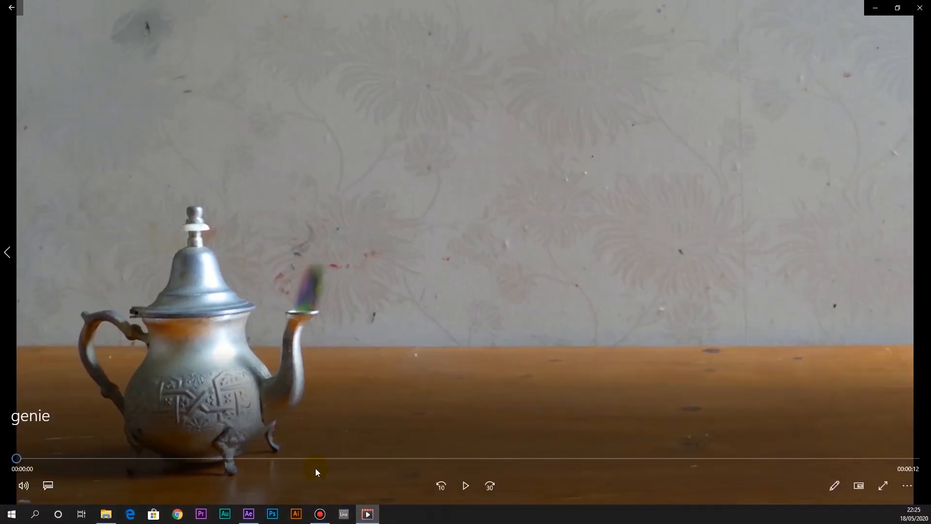
click(468, 486)
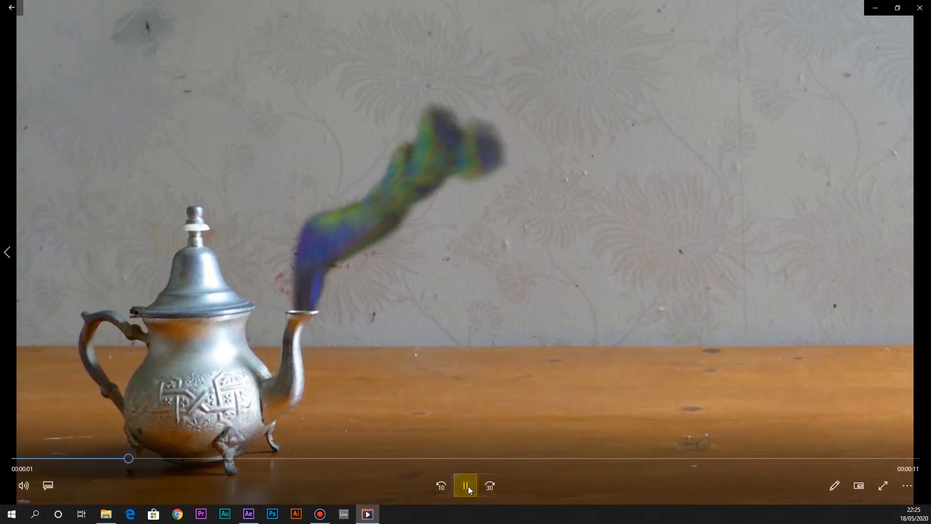